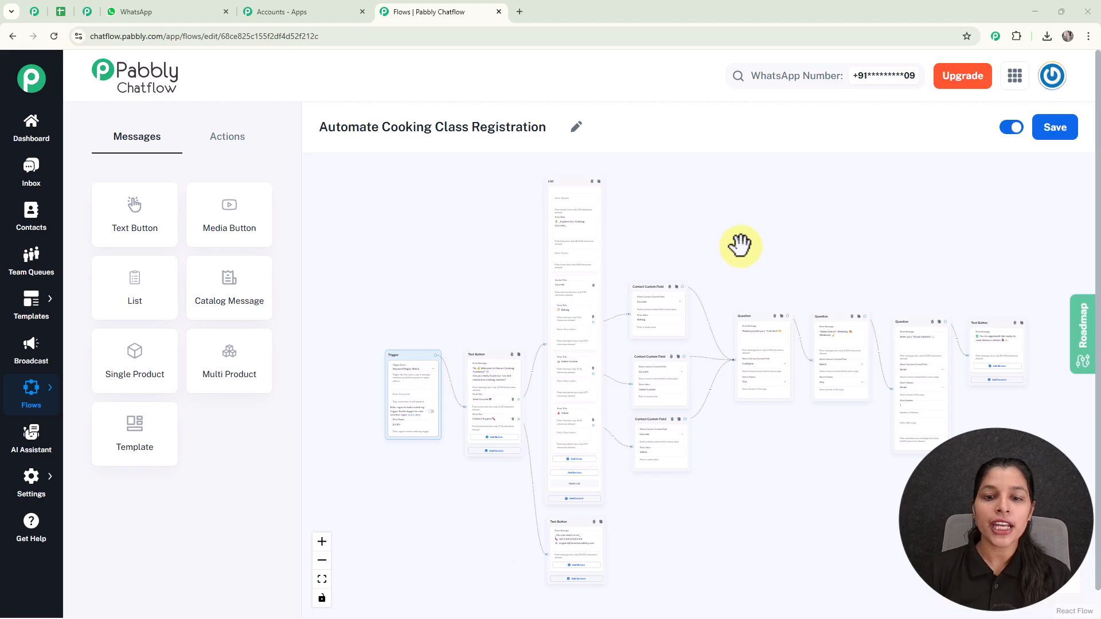
- Pan and zoom across the custom field, question and confirmation nodes, then switch to the WhatsApp chat
left_click_drag(807, 174, 817, 159)
left_click_drag(829, 240, 844, 168)
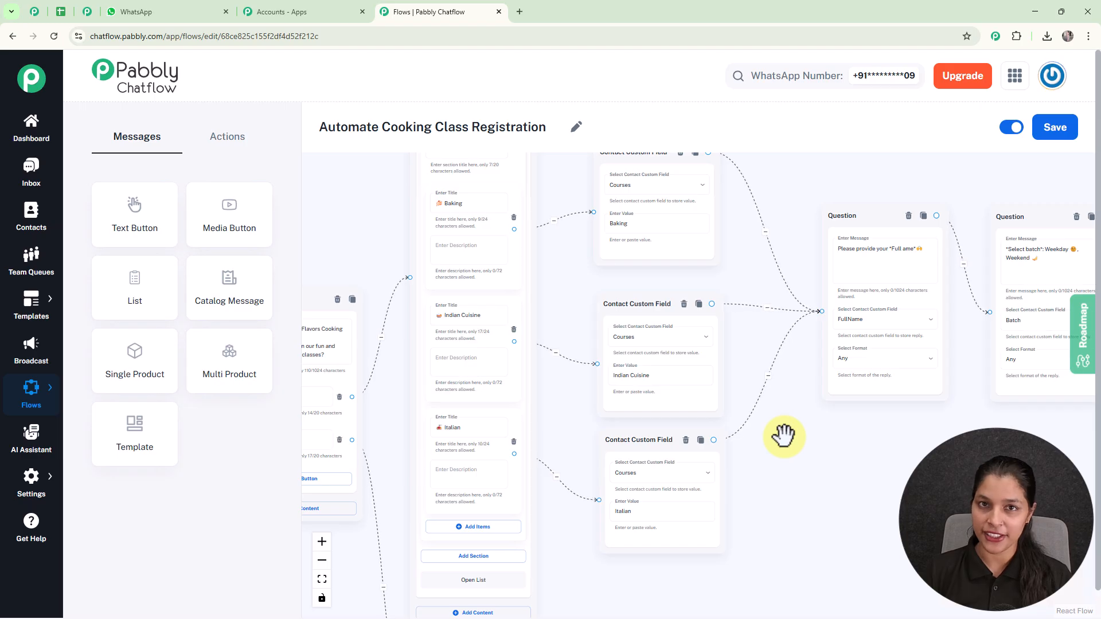
scroll(783, 436, "down", 3)
left_click_drag(783, 436, 644, 398)
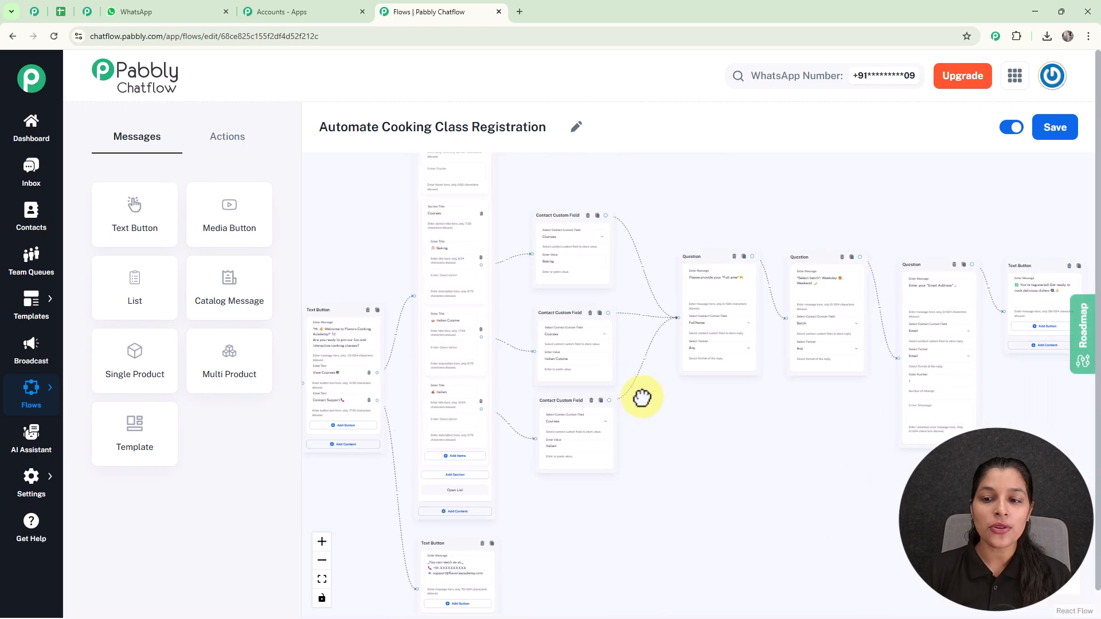
left_click_drag(855, 438, 706, 482)
scroll(677, 425, "up", 2)
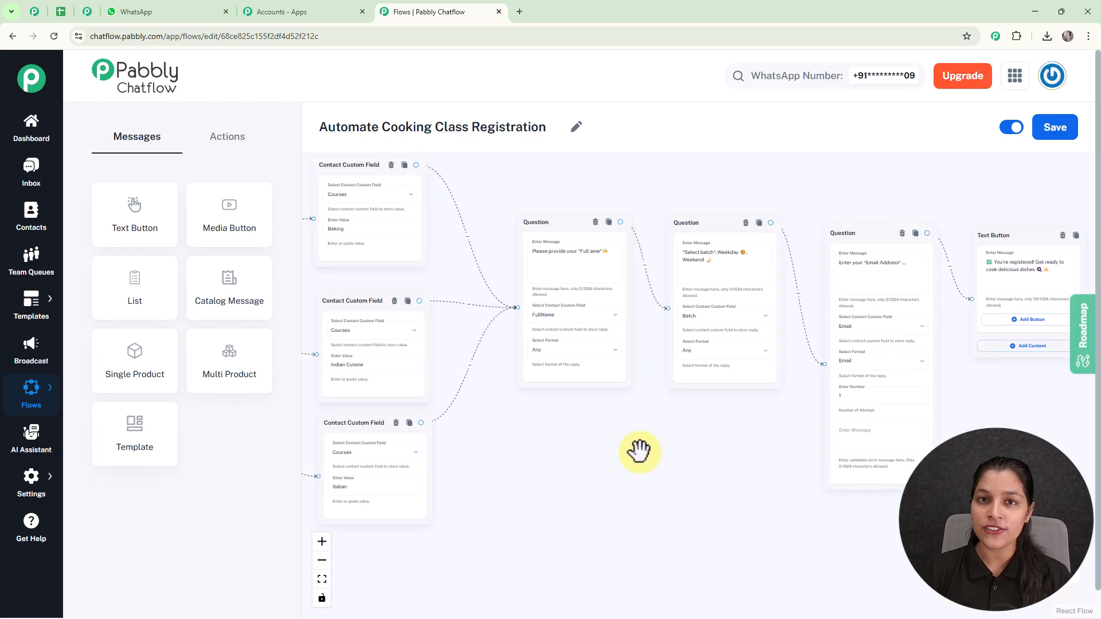
scroll(639, 451, "down", 3)
left_click_drag(623, 449, 658, 420)
scroll(629, 448, "down", 1)
left_click(163, 12)
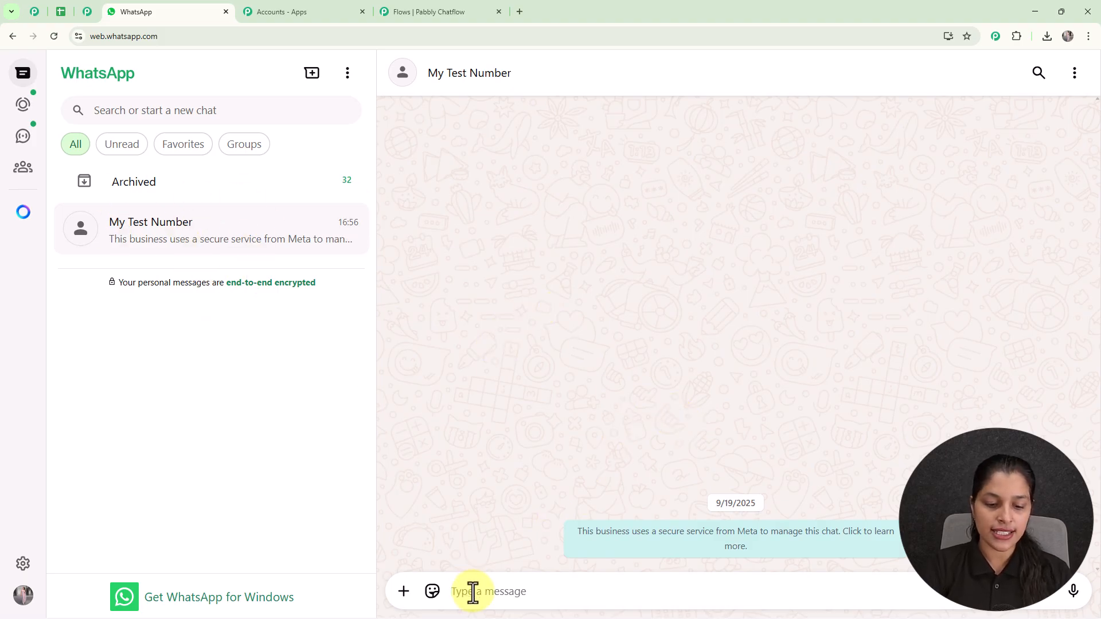
- Send the cooking-class registration message, choose View Courses, and pick Baking from the course list
type("I need to register for cooking class")
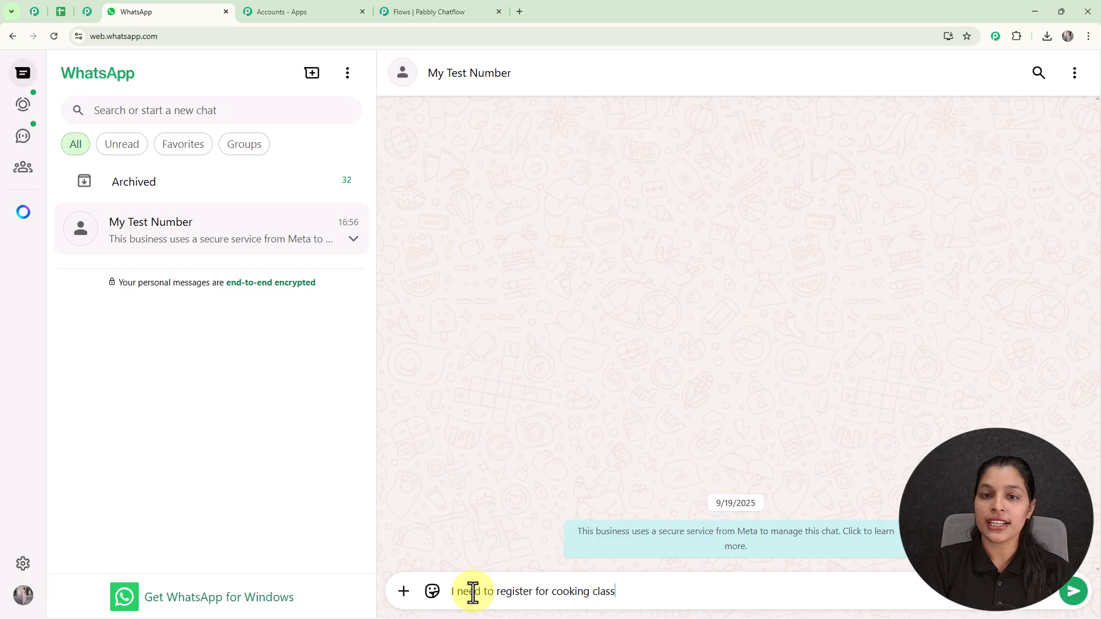
key("Return")
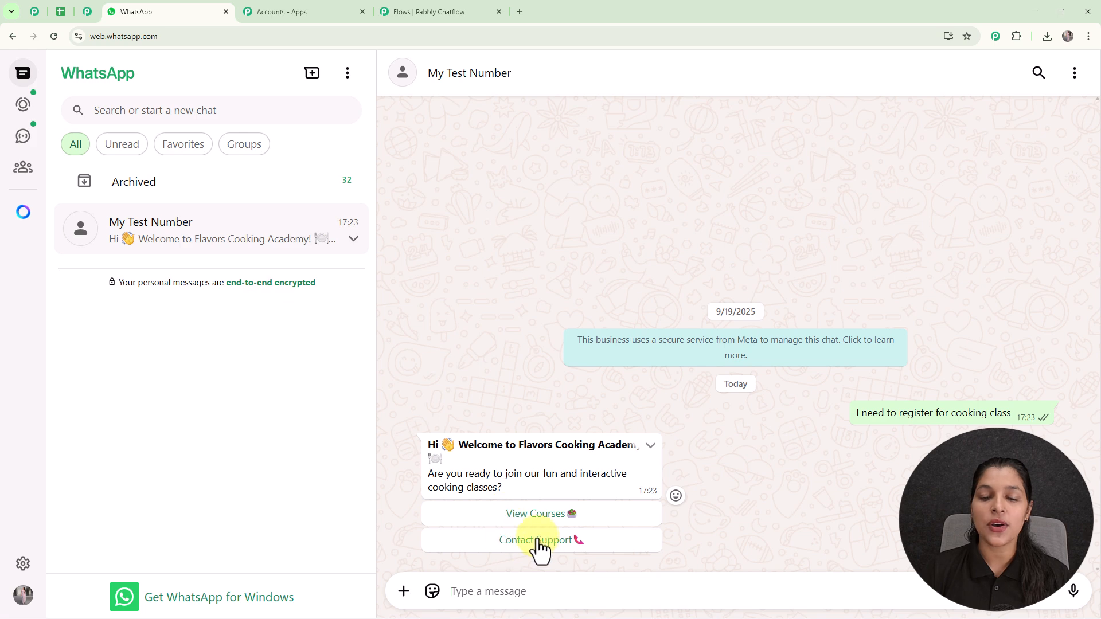
left_click(535, 517)
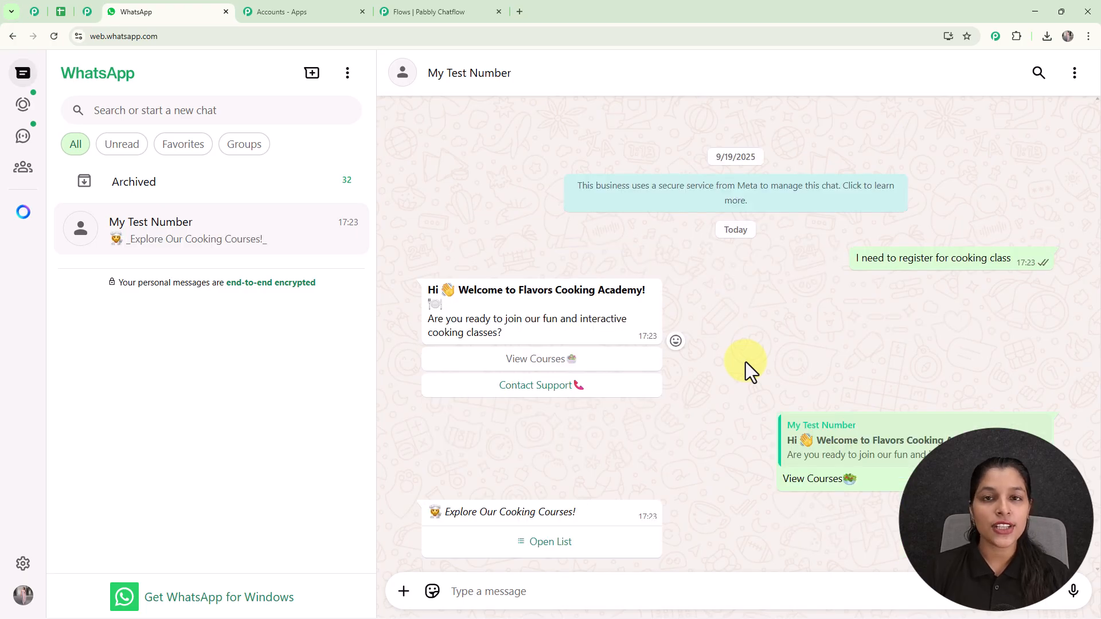
left_click(570, 551)
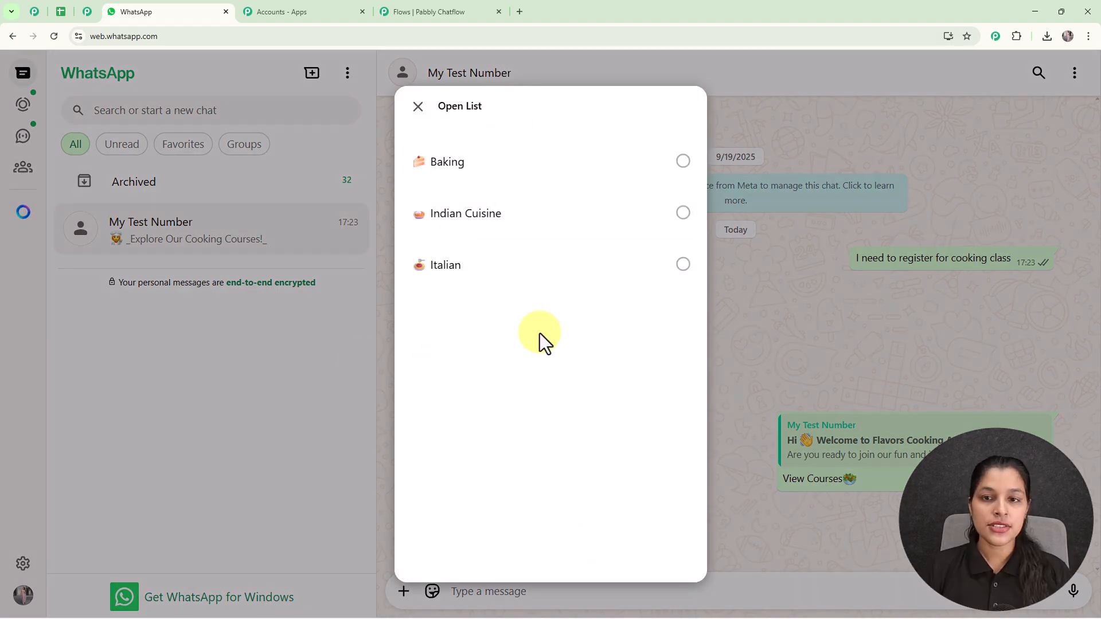
left_click(533, 166)
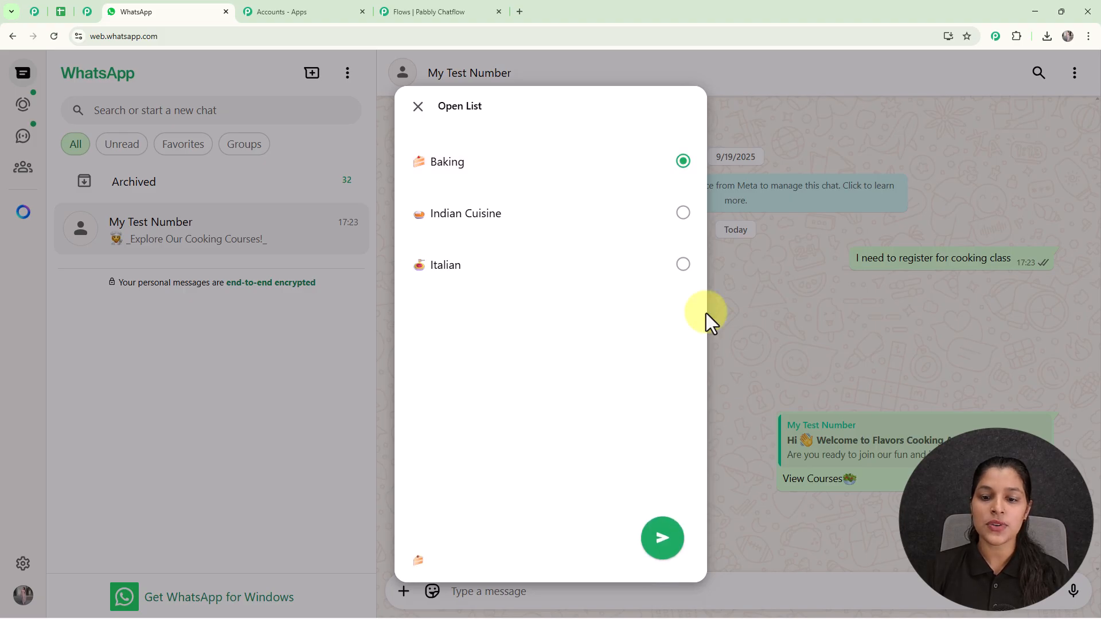
left_click(651, 551)
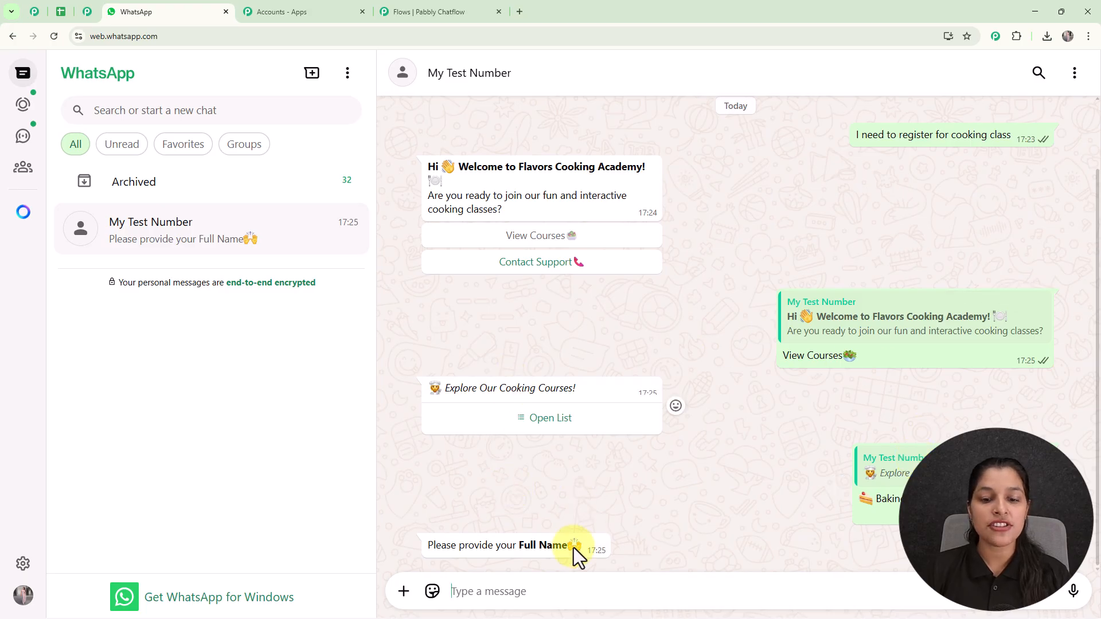
- Reply with a test full name, the Weekend batch and a test email, then request Contact Support
left_click(549, 595)
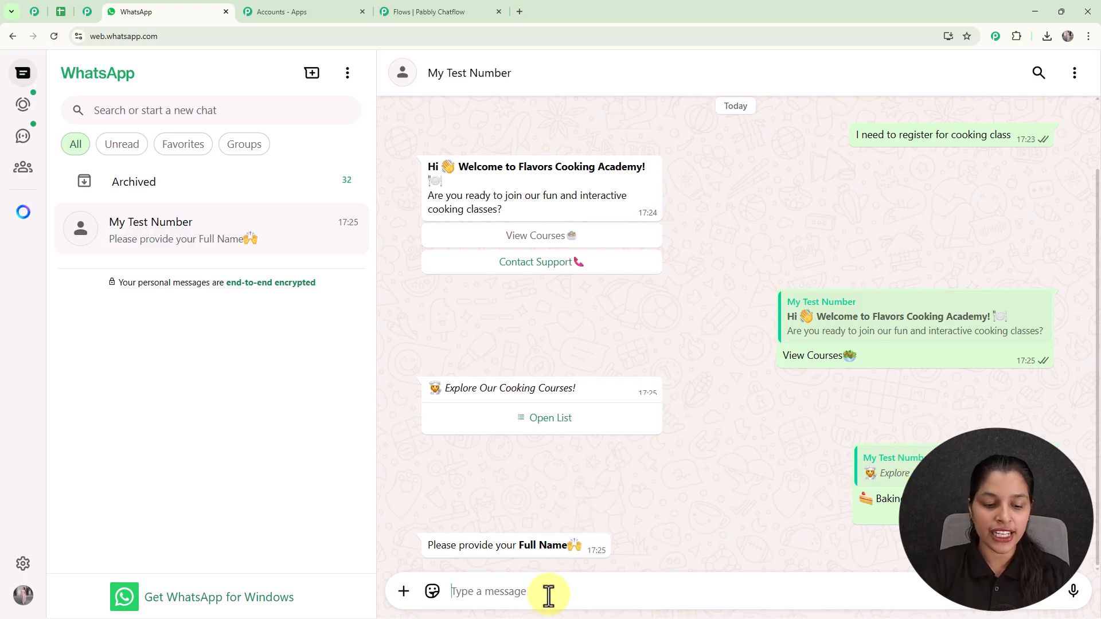
type("Testing User")
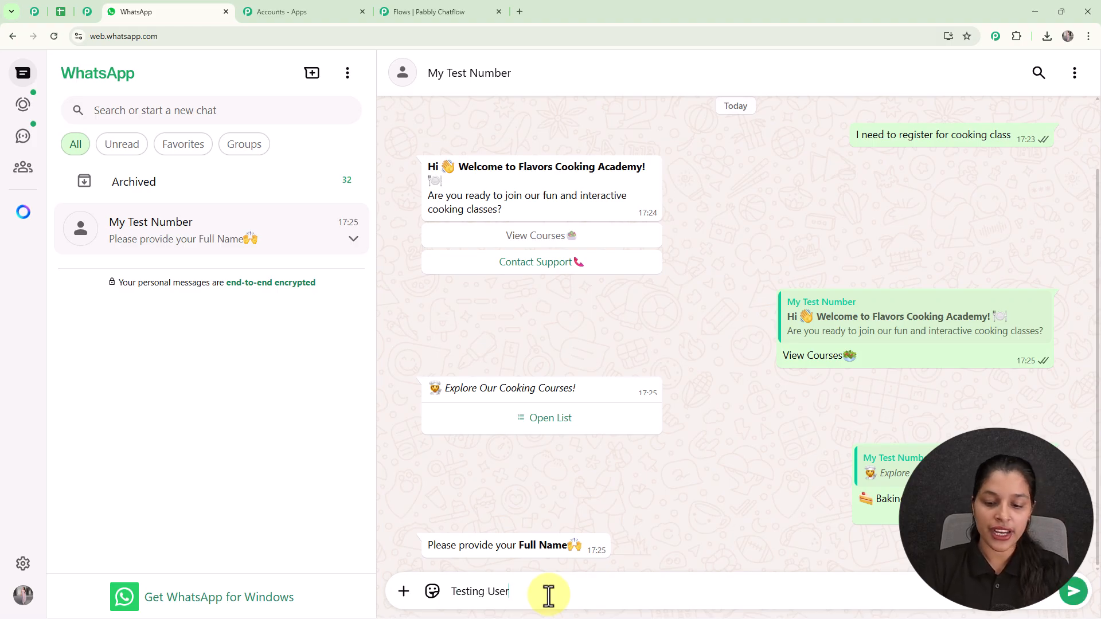
key("Return")
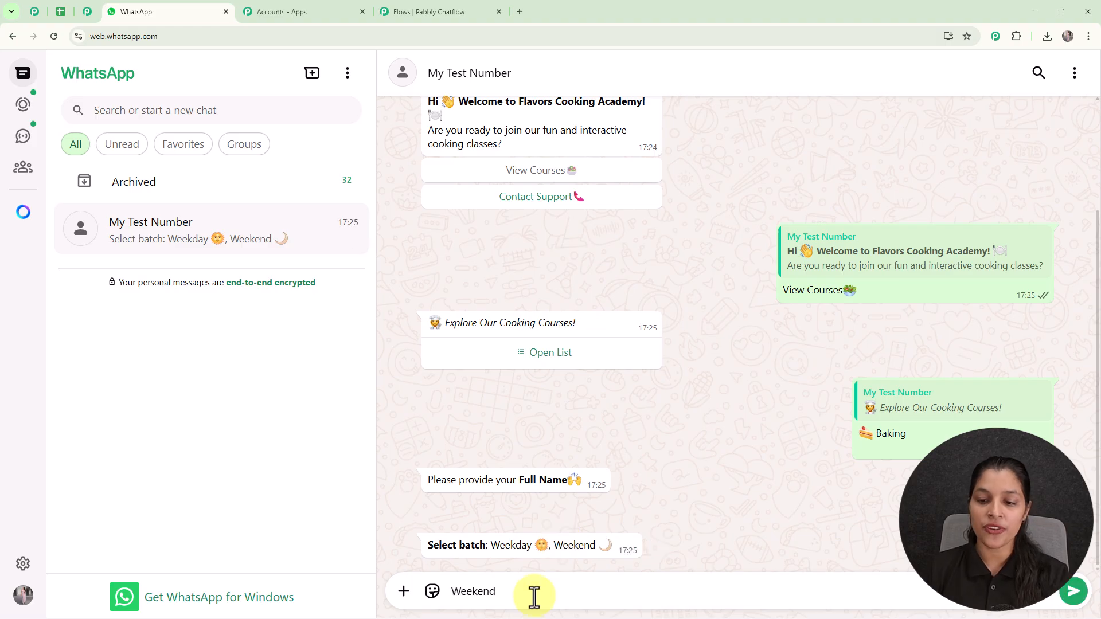
key("Return")
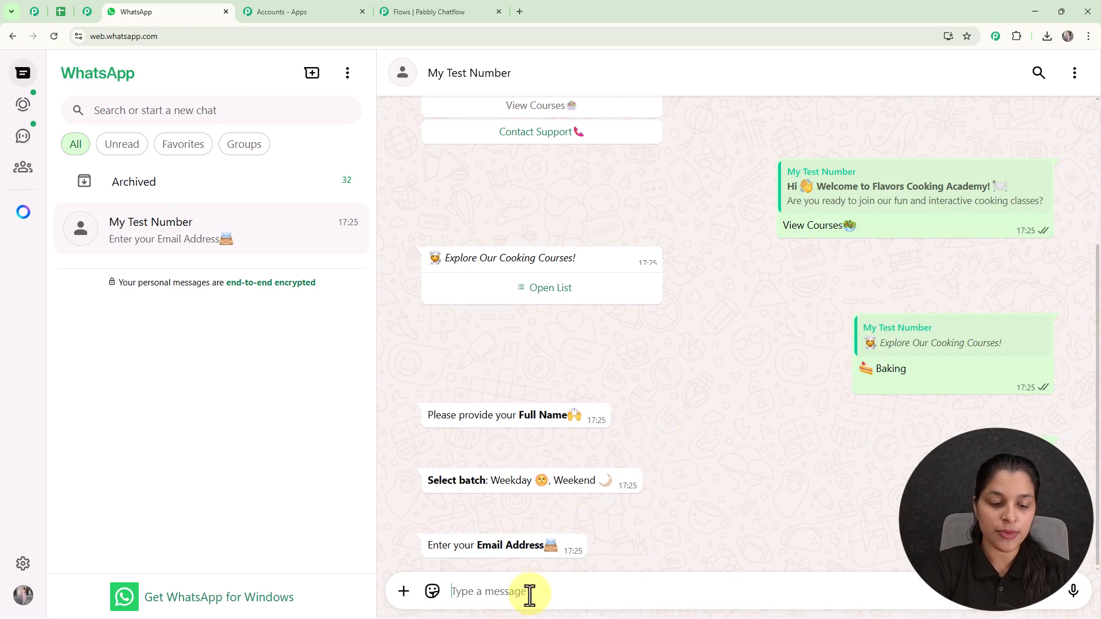
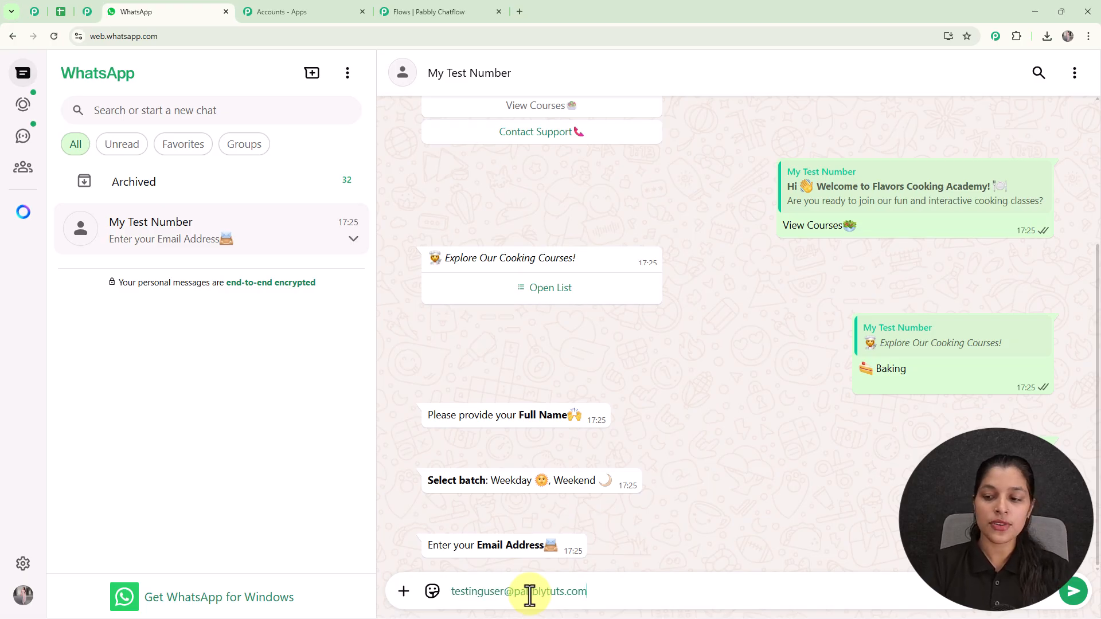
key("Return")
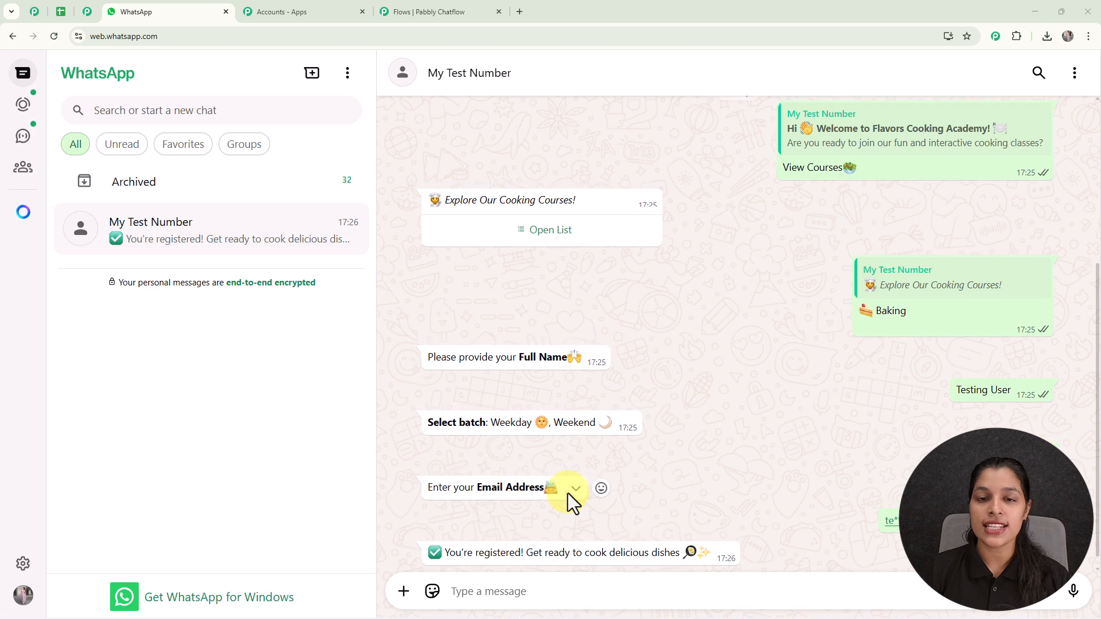
scroll(573, 459, "up", 3)
left_click(558, 241)
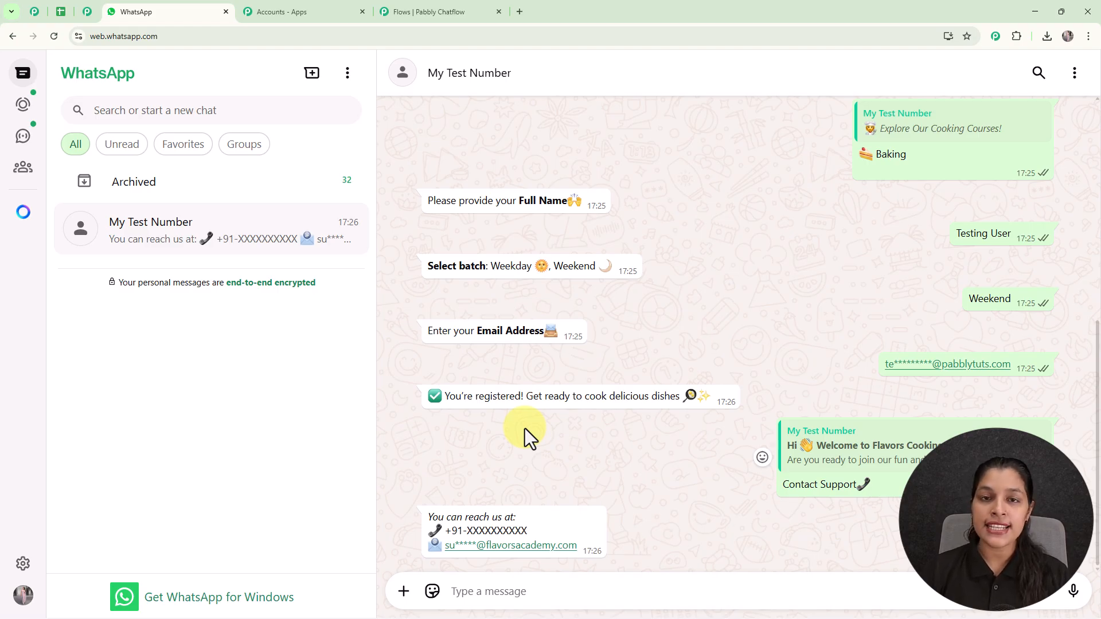
- Load pabbly.com/chatflow in a new Chrome tab
left_click(519, 12)
type("pabbly.com/chatflow")
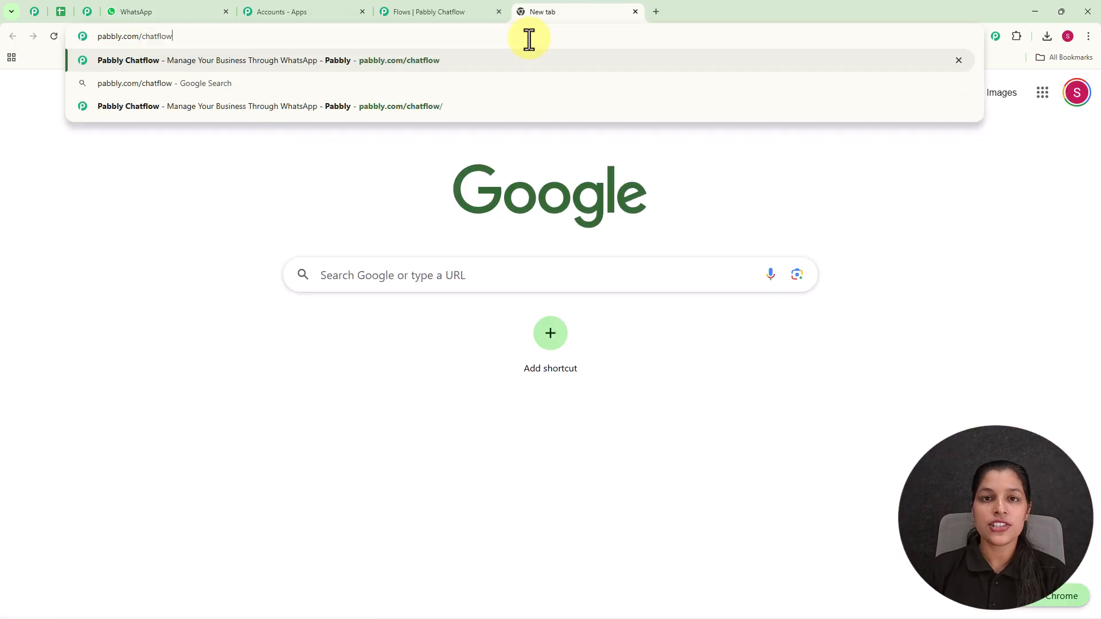
key("Return")
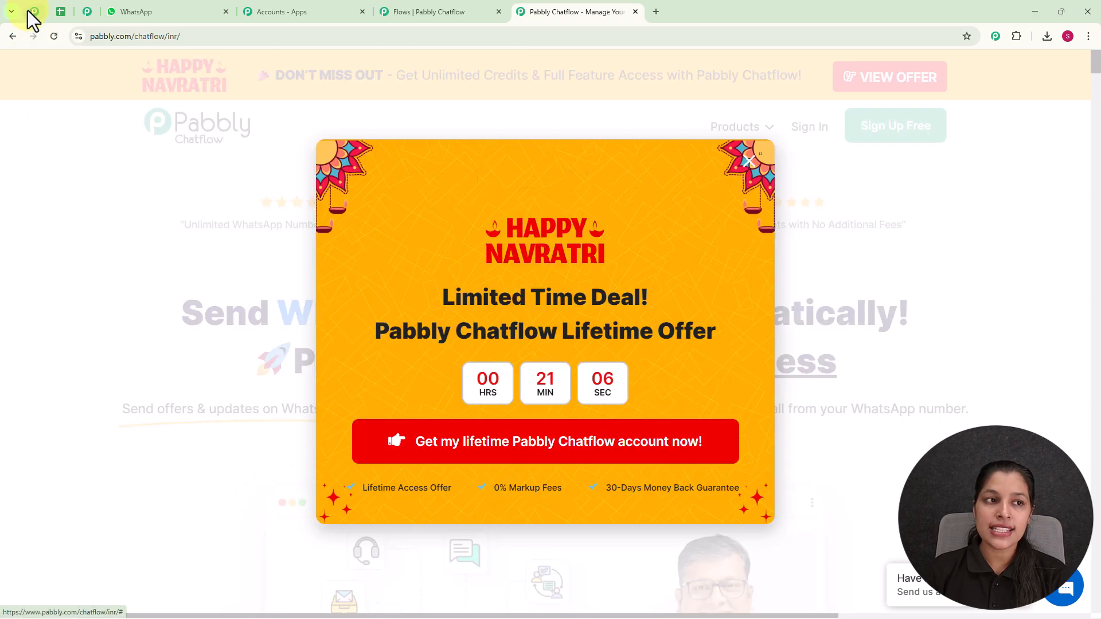
- Scroll through the Pabbly community success stories, then return to the Pabbly Chatflow product page
left_click(27, 10)
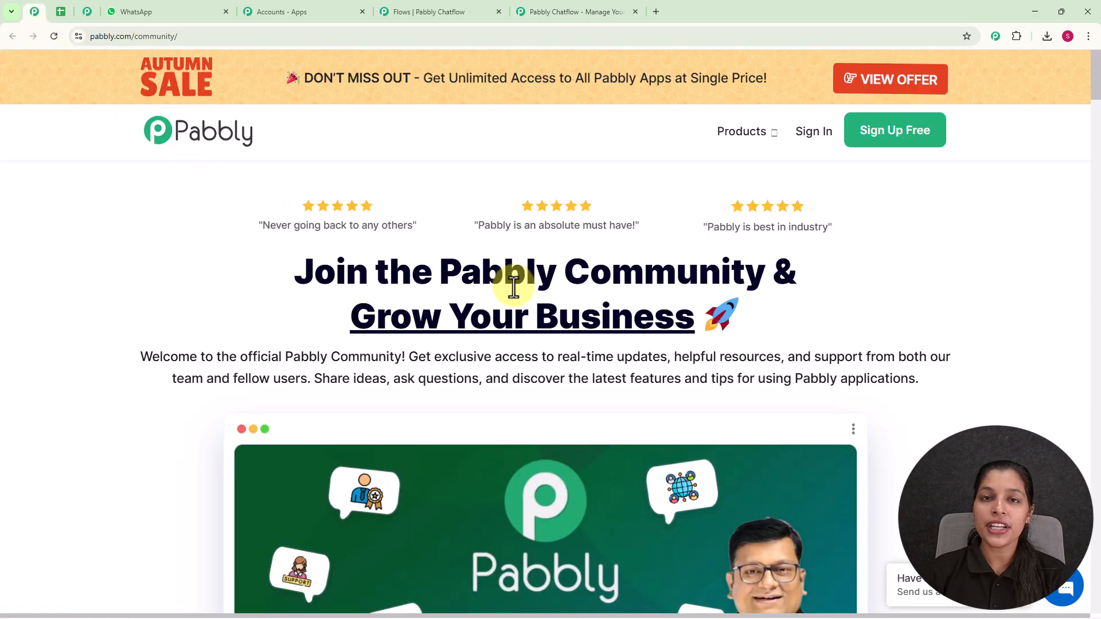
scroll(510, 281, "down", 2)
scroll(513, 286, "down", 2)
scroll(514, 287, "down", 5)
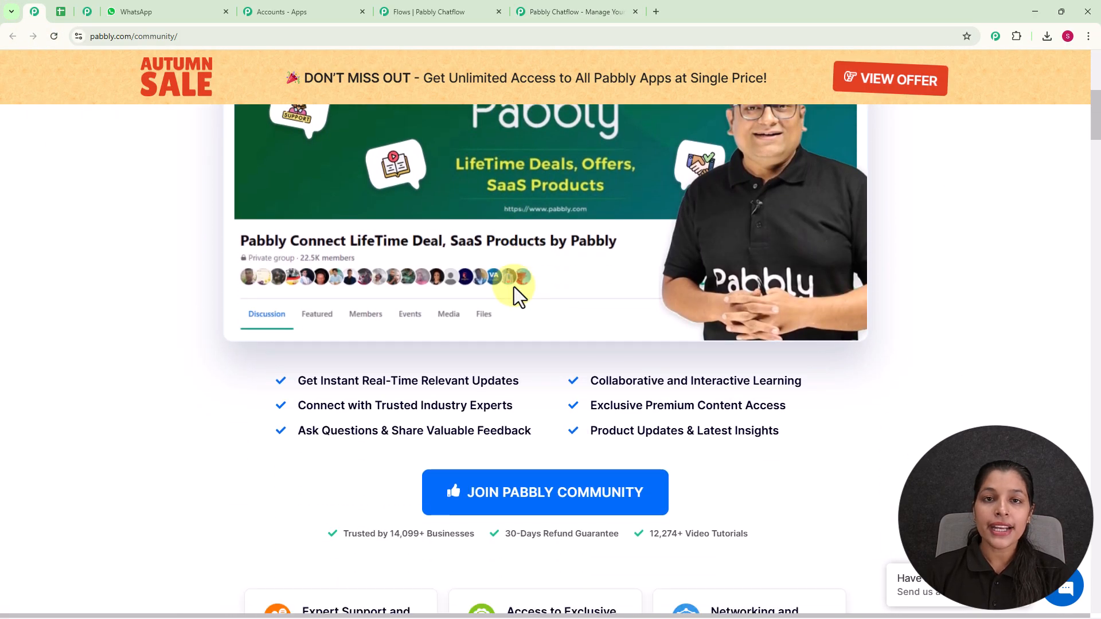
scroll(514, 286, "down", 8)
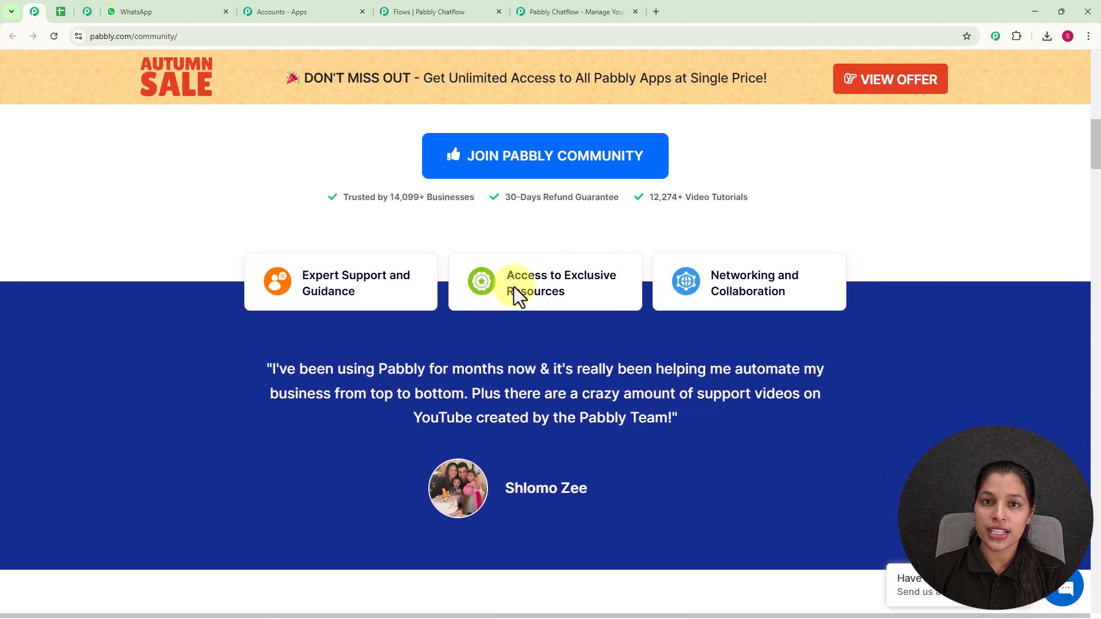
scroll(513, 286, "down", 4)
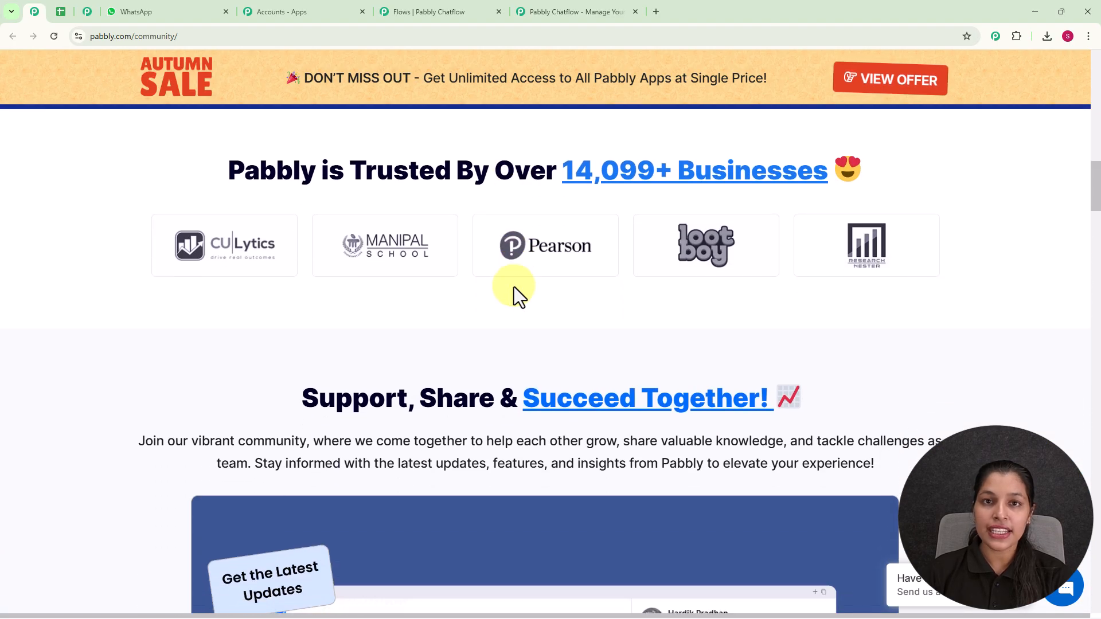
scroll(514, 286, "down", 8)
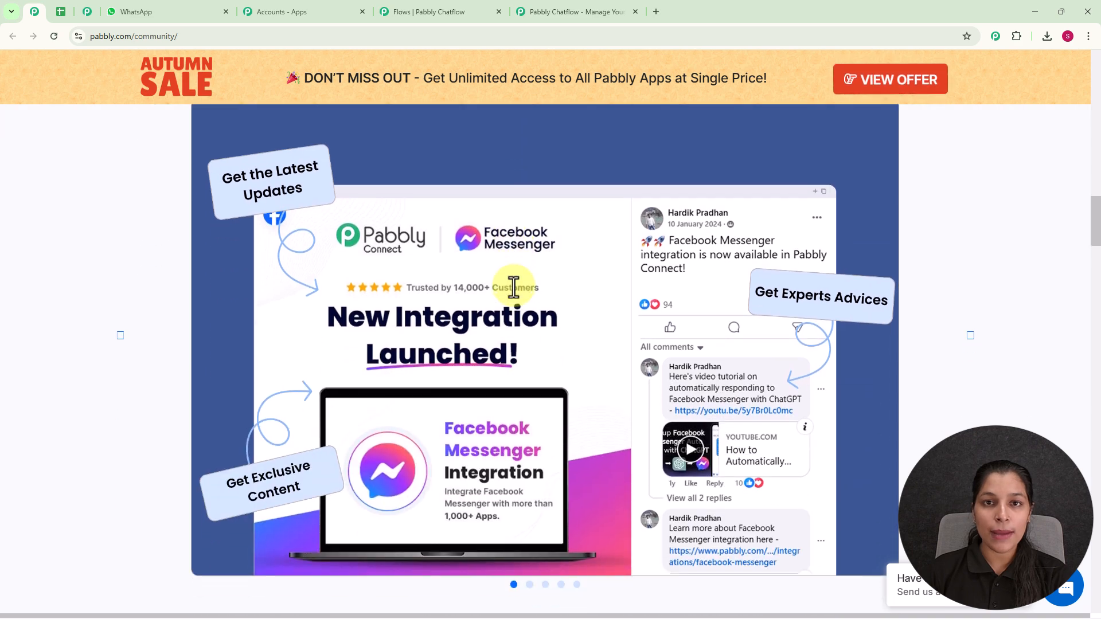
scroll(514, 285, "down", 6)
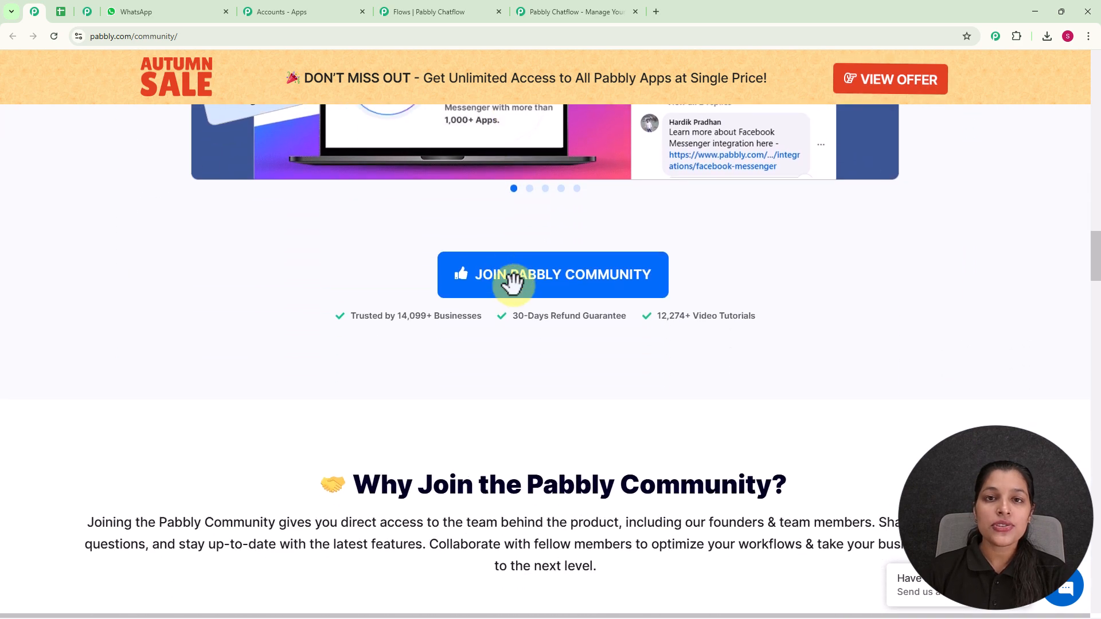
scroll(513, 284, "down", 9)
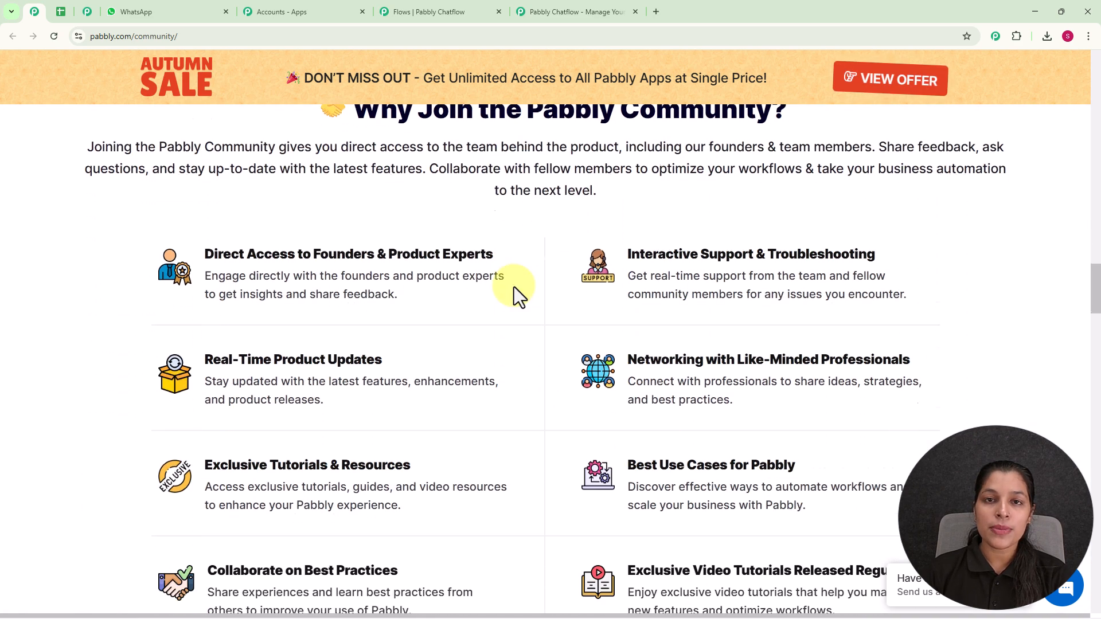
scroll(513, 286, "down", 5)
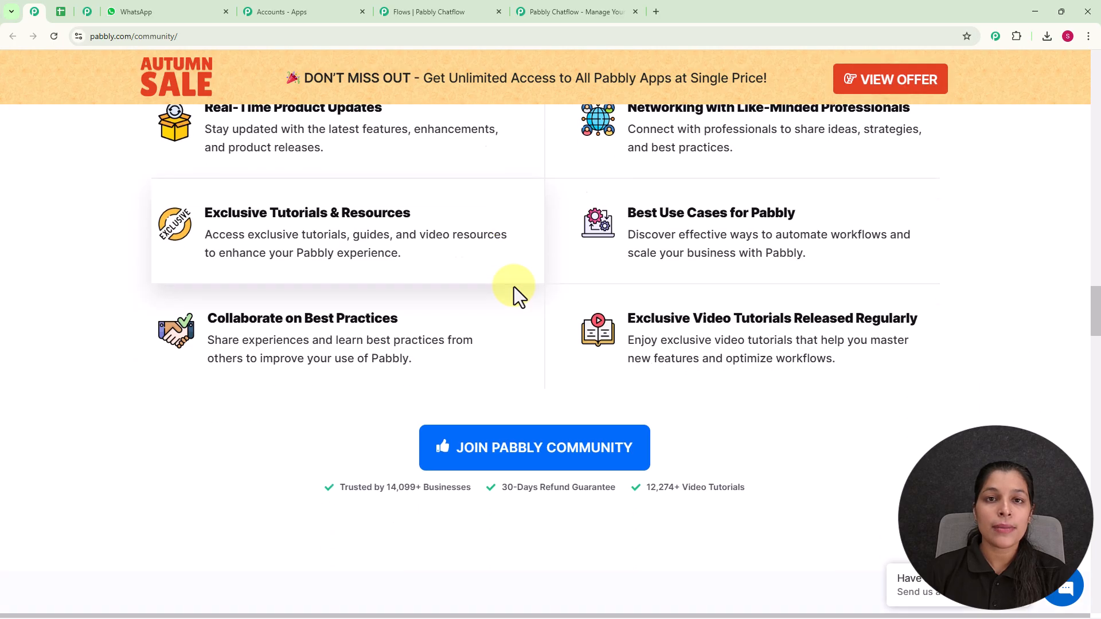
scroll(514, 287, "down", 4)
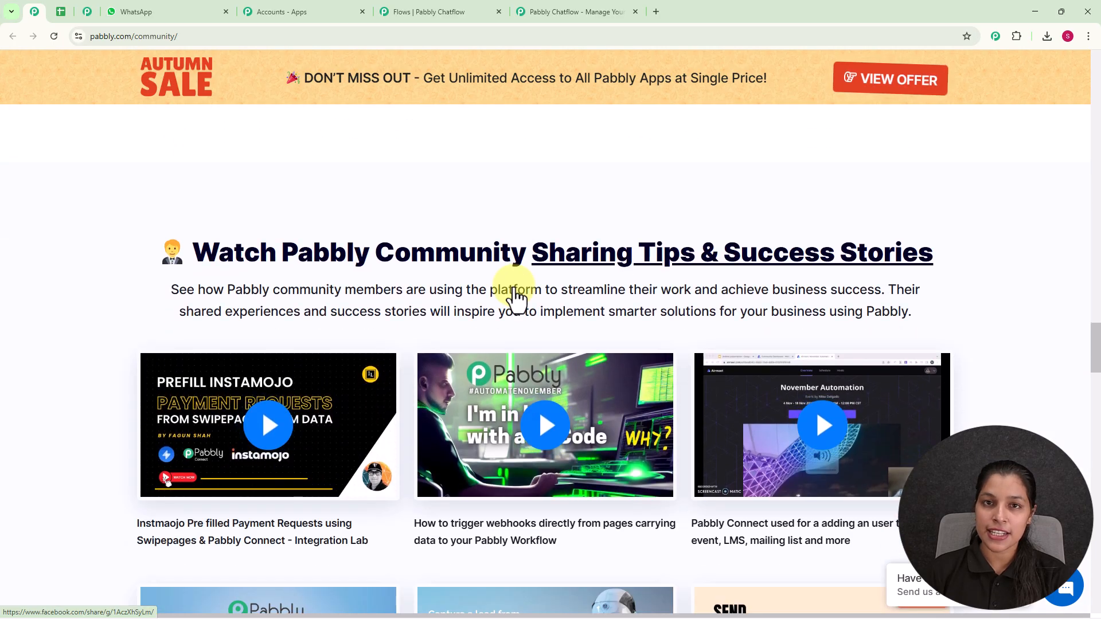
left_click(558, 17)
- Dismiss the Navratri offer, sign in, and launch Pabbly Chatflow via Access Now in All Pabbly Apps
left_click(749, 161)
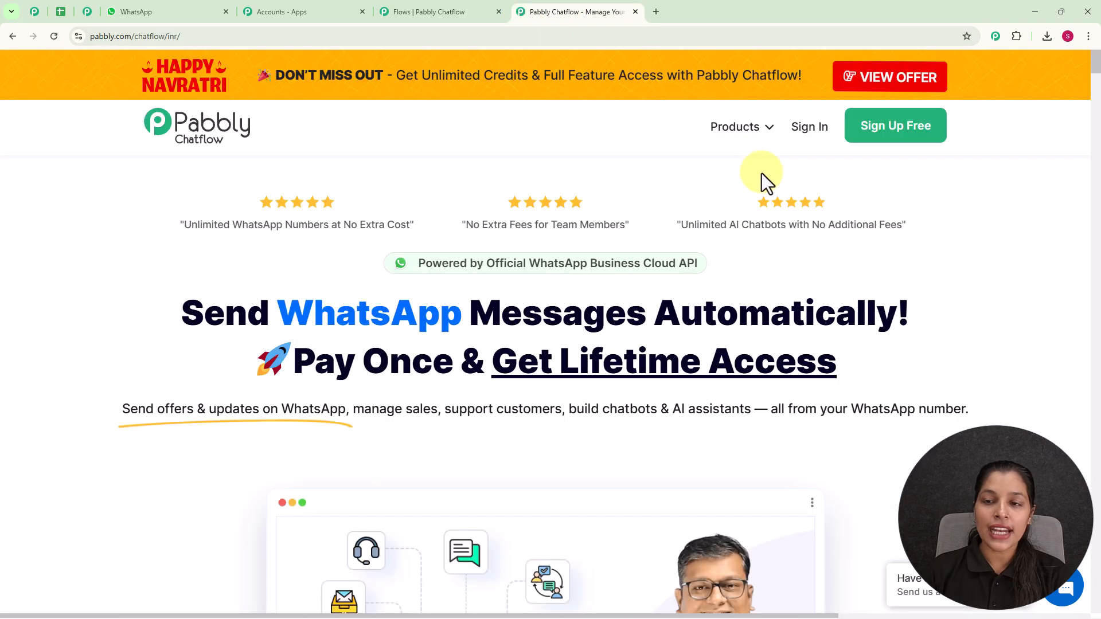
left_click(795, 157)
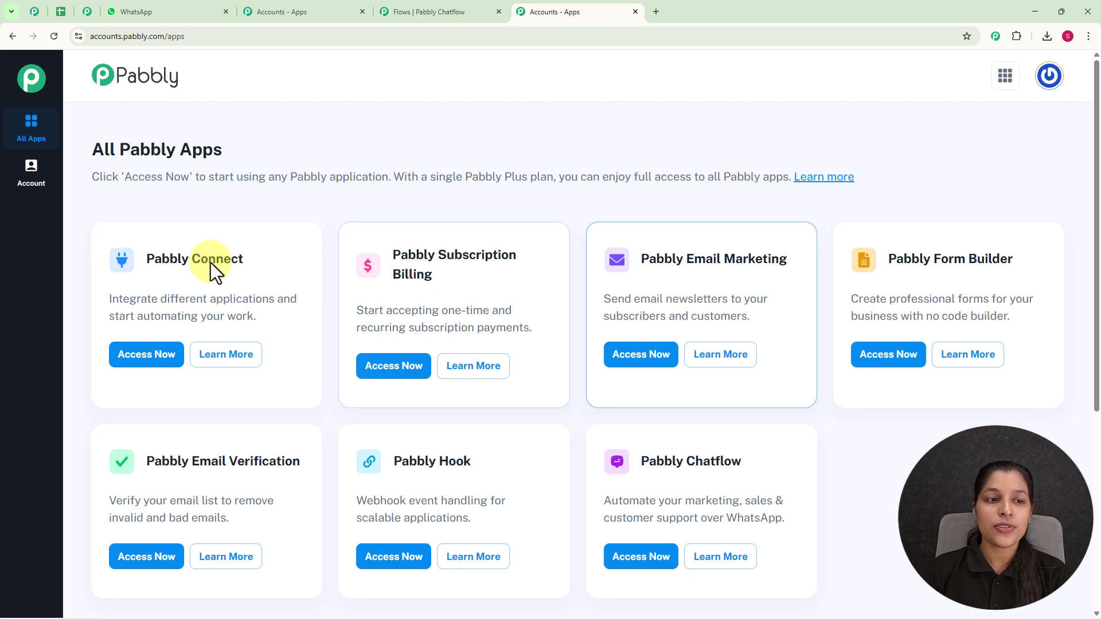
left_click_drag(91, 151, 260, 172)
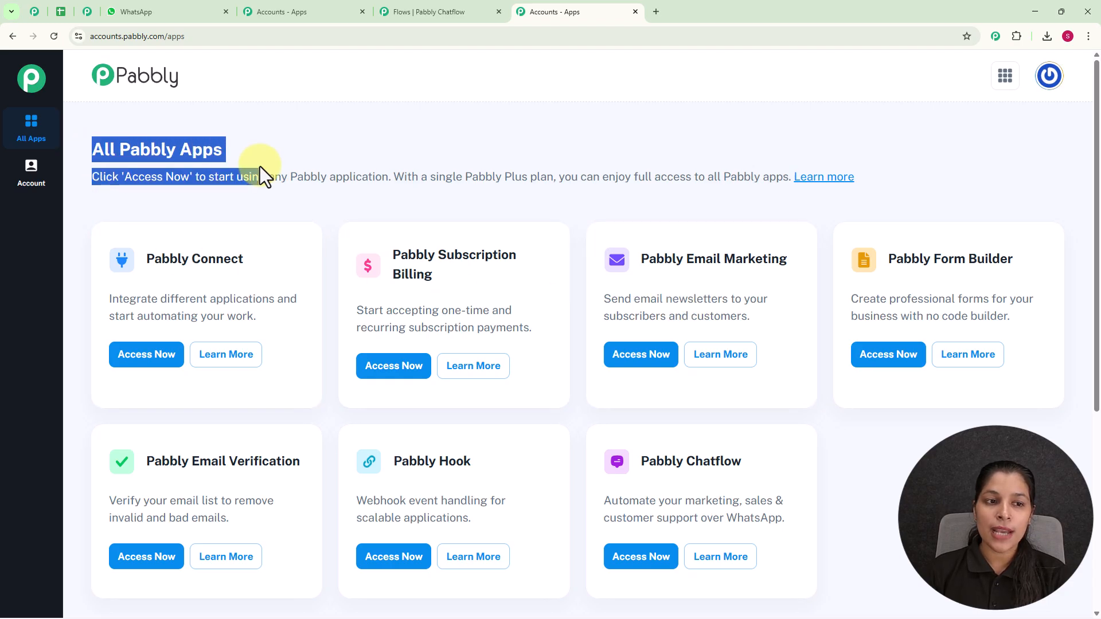
left_click(301, 172)
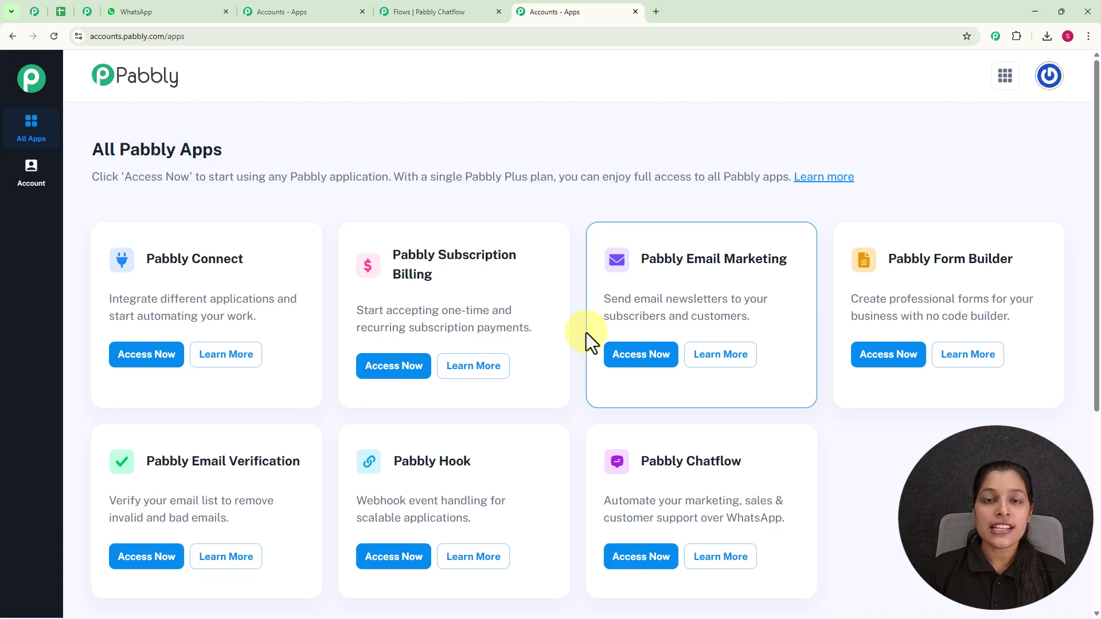
scroll(586, 332, "down", 2)
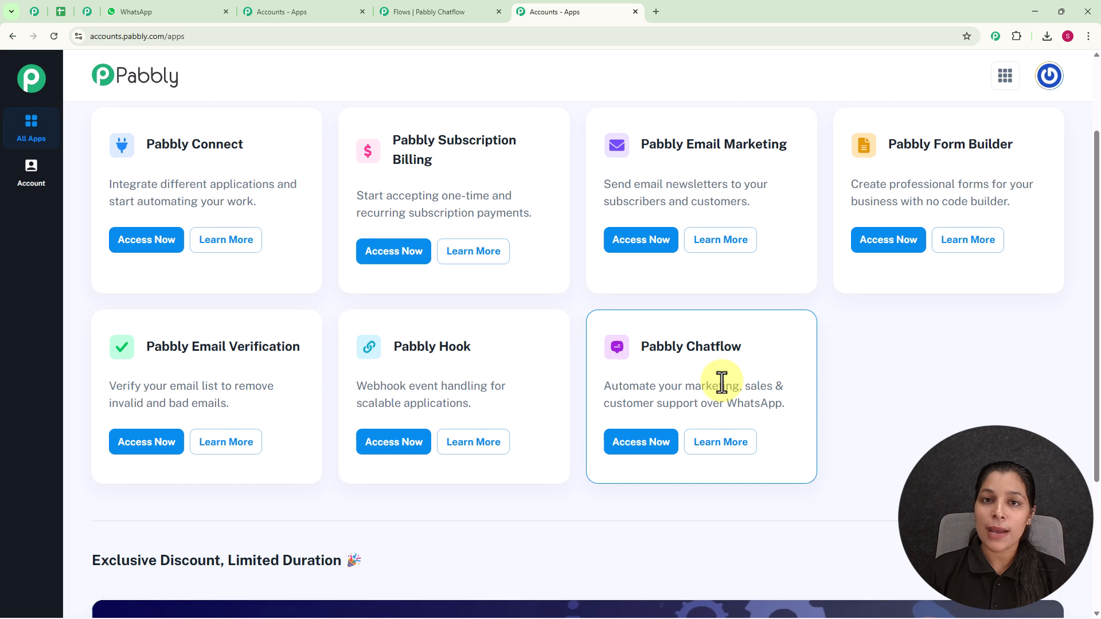
left_click(622, 448)
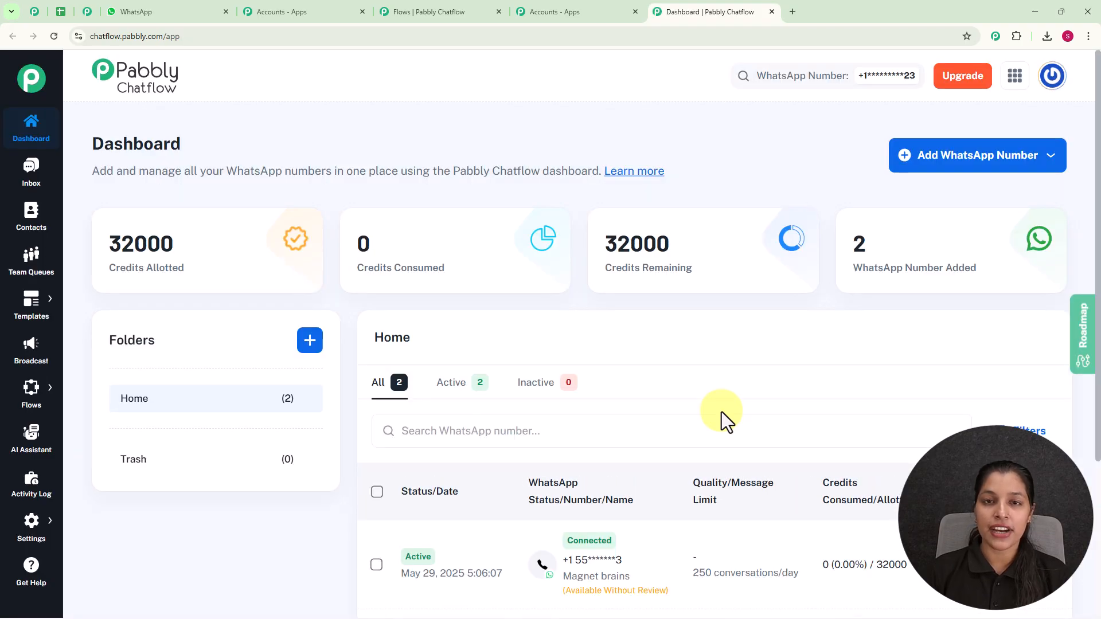
- Check the dashboard's two WhatsApp numbers and add-number options, then show the Flows flyout
scroll(634, 394, "down", 4)
mouse_move(619, 369)
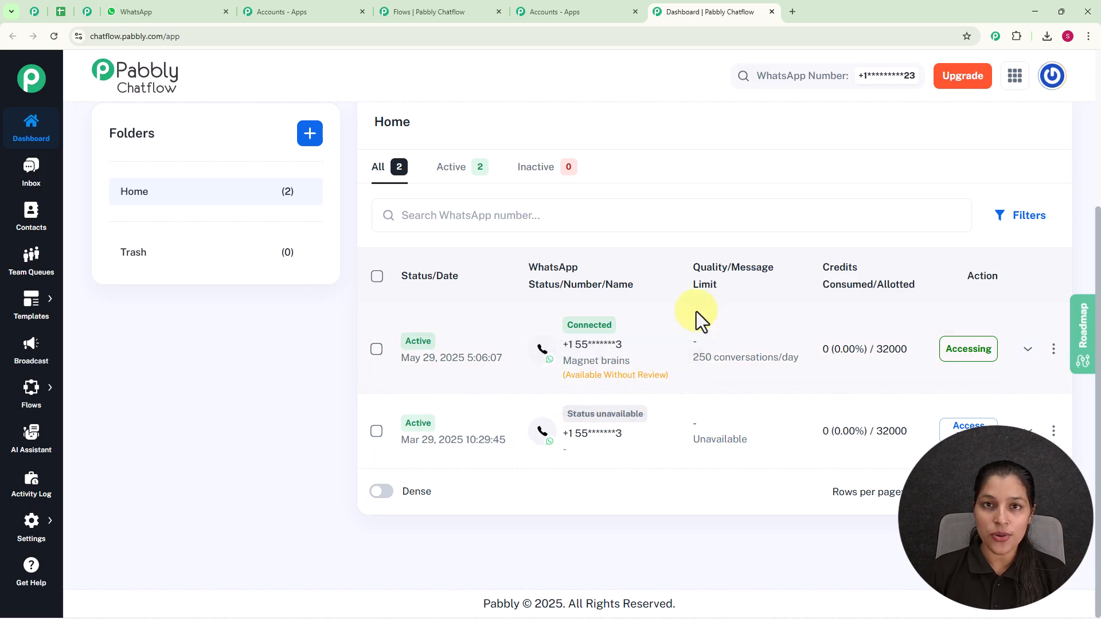
scroll(696, 311, "up", 4)
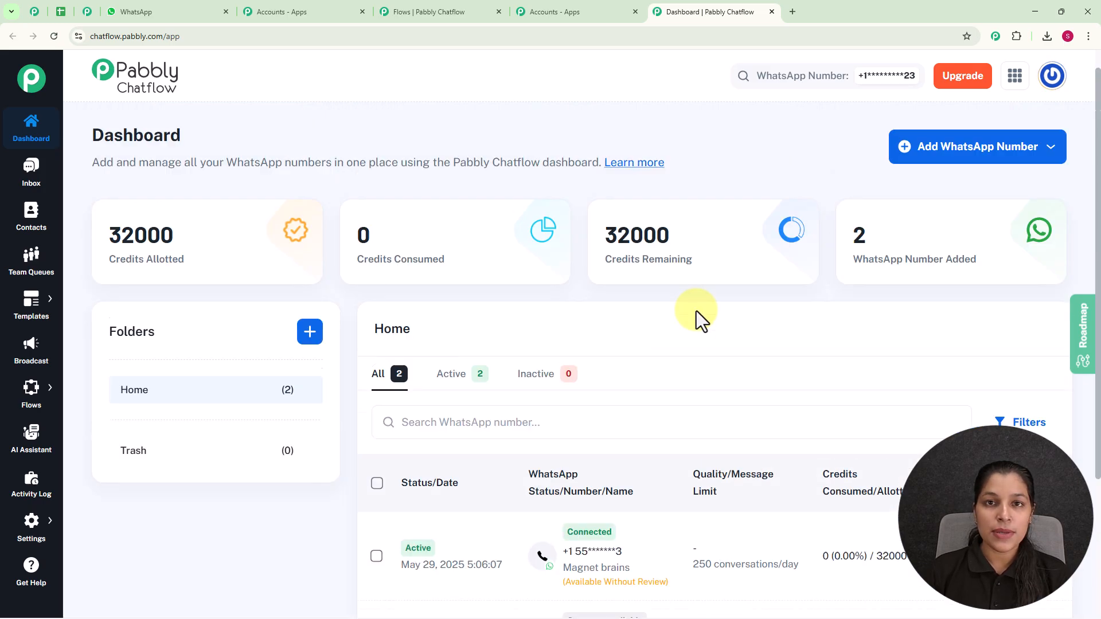
left_click(936, 164)
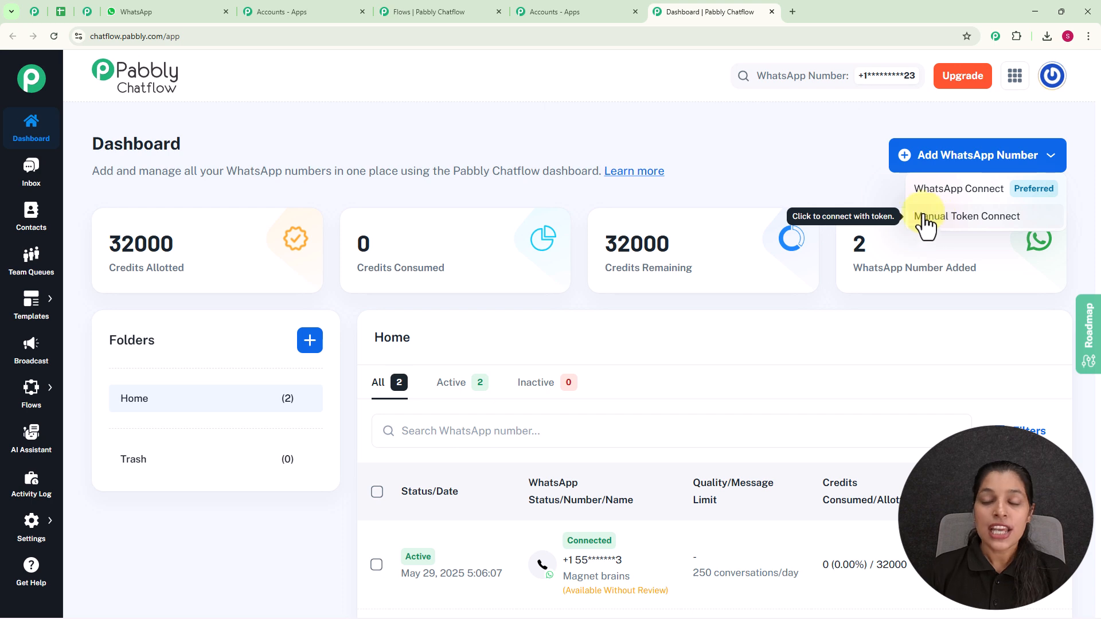
left_click(833, 168)
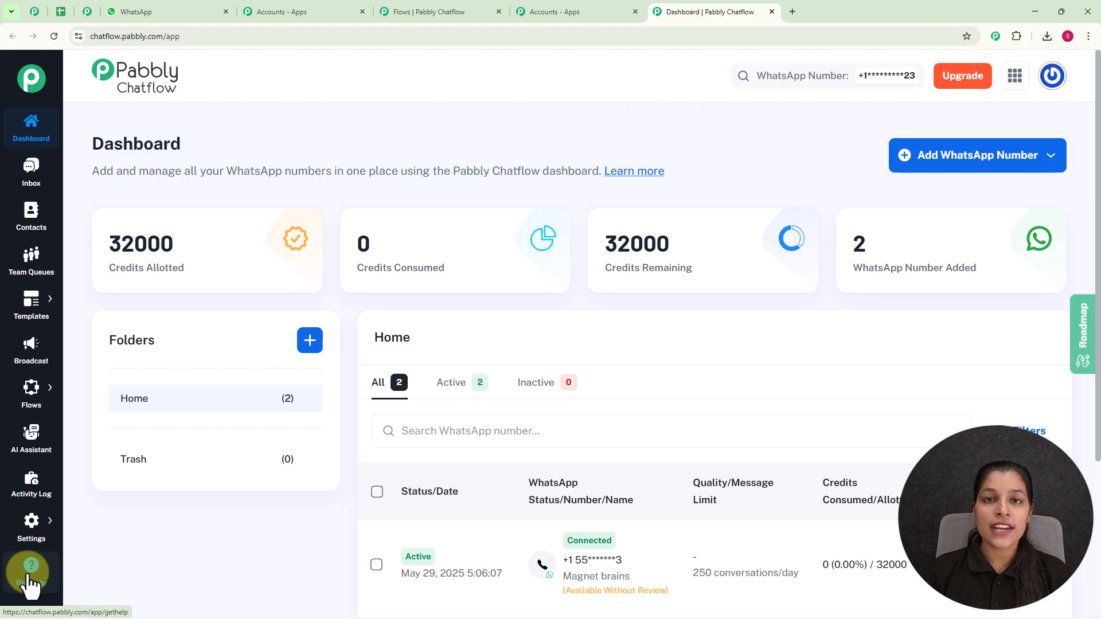
left_click(34, 401)
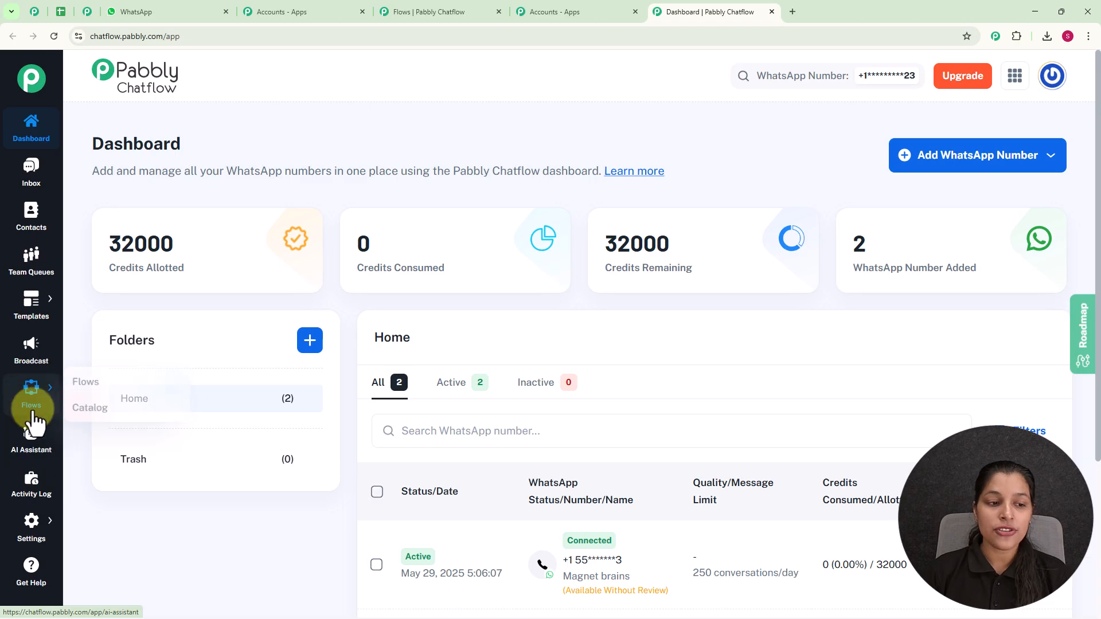
- Create the new flow 'Automate Cooking Class Registration' from the Flow Builder list
left_click(91, 384)
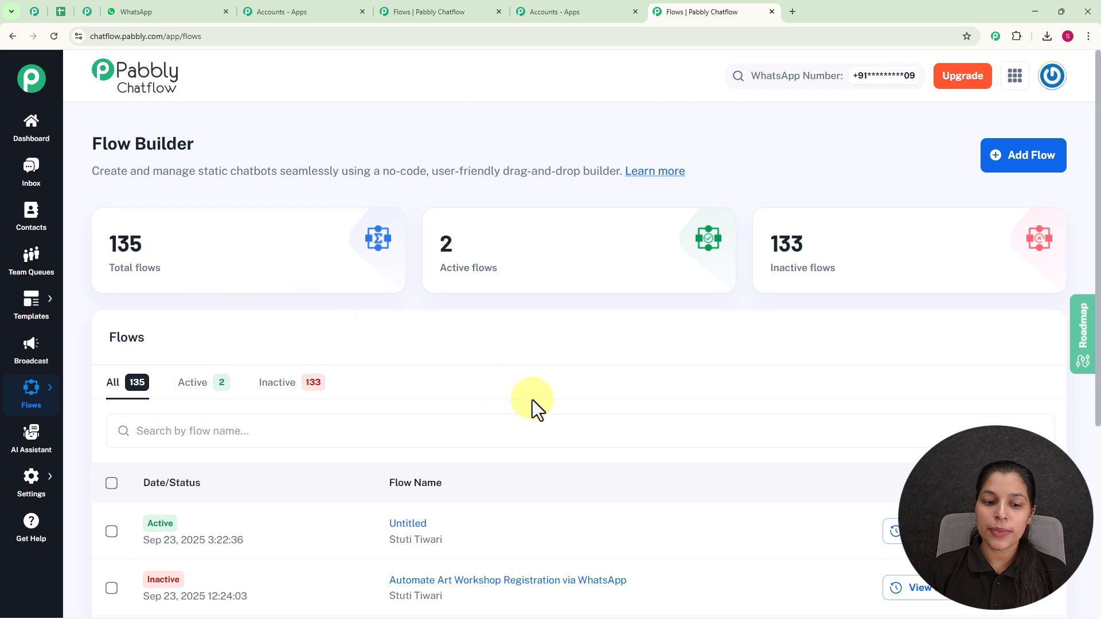
scroll(522, 405, "down", 5)
scroll(528, 453, "up", 5)
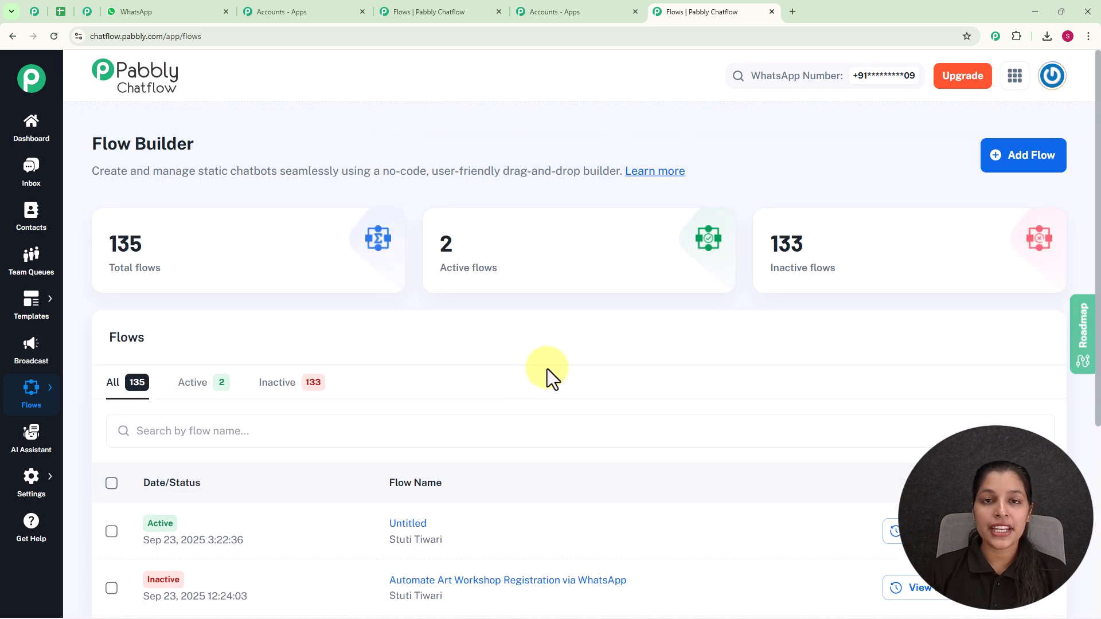
left_click(1035, 162)
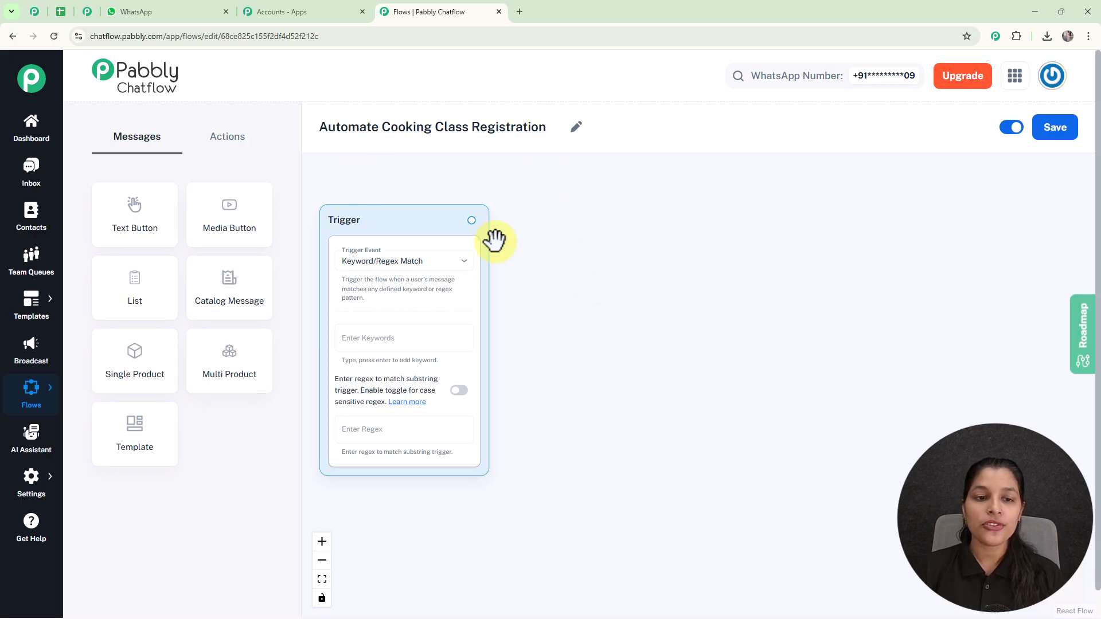
- Centre the Trigger node and keep Keyword/Regex Match as its trigger event
scroll(415, 237, "up", 2)
left_click_drag(597, 325, 649, 317)
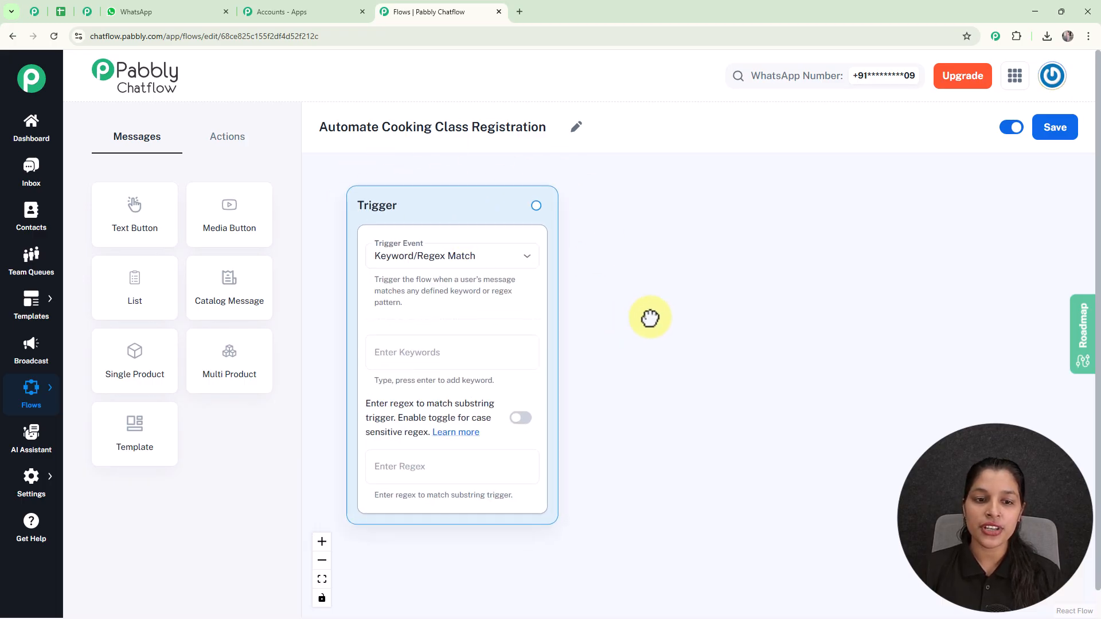
left_click(503, 259)
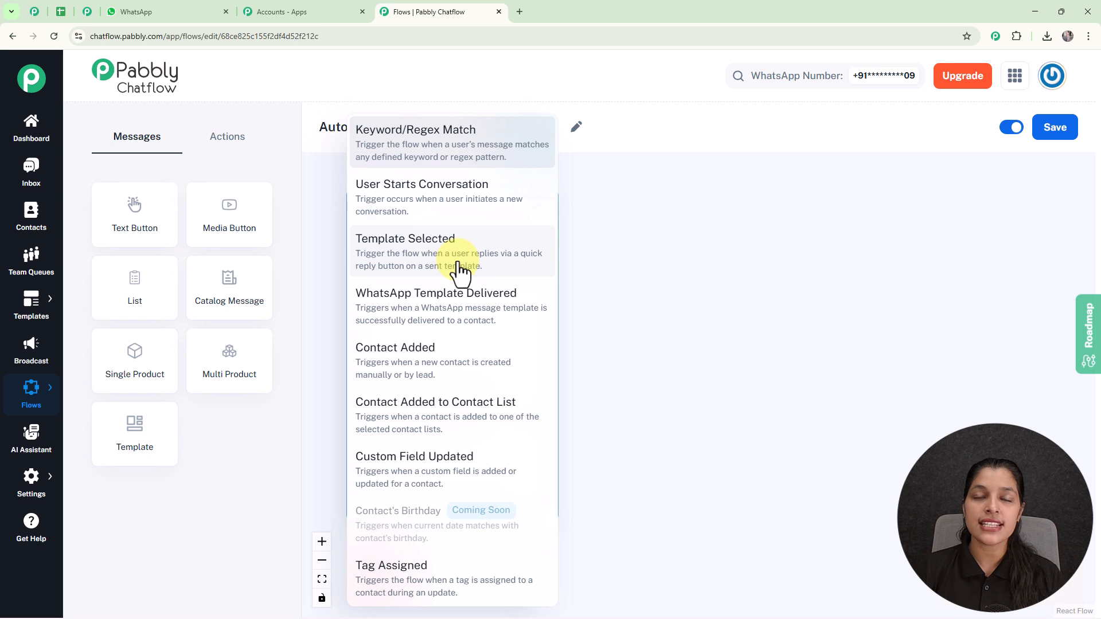
left_click(663, 263)
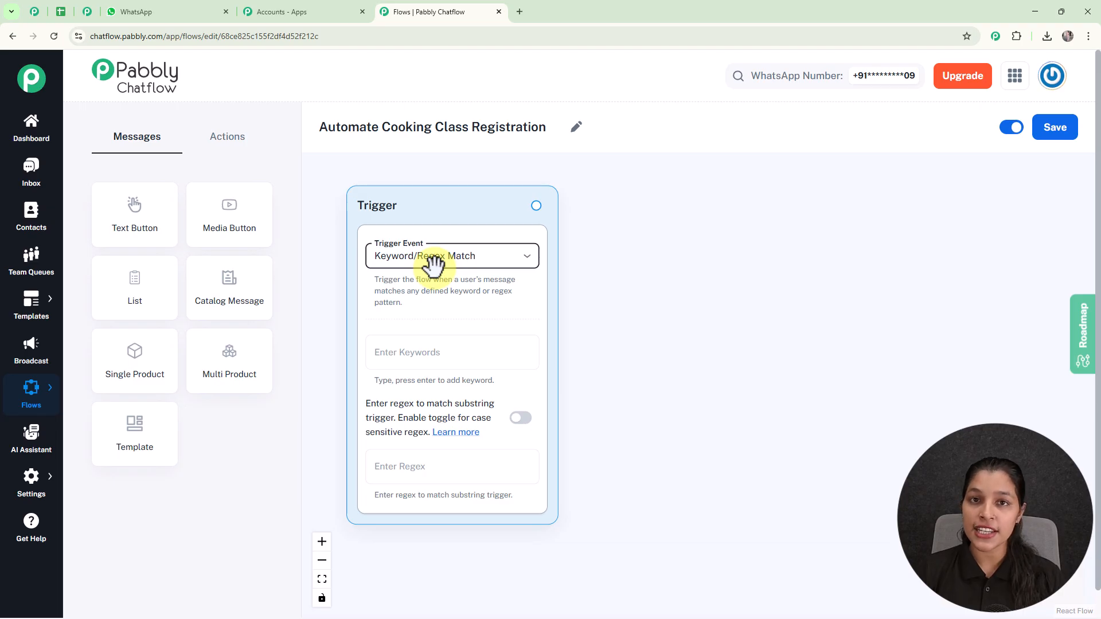
- Add the trigger keywords Courses and Cooking, leaving the regex field empty
left_click(417, 360)
type("Courses")
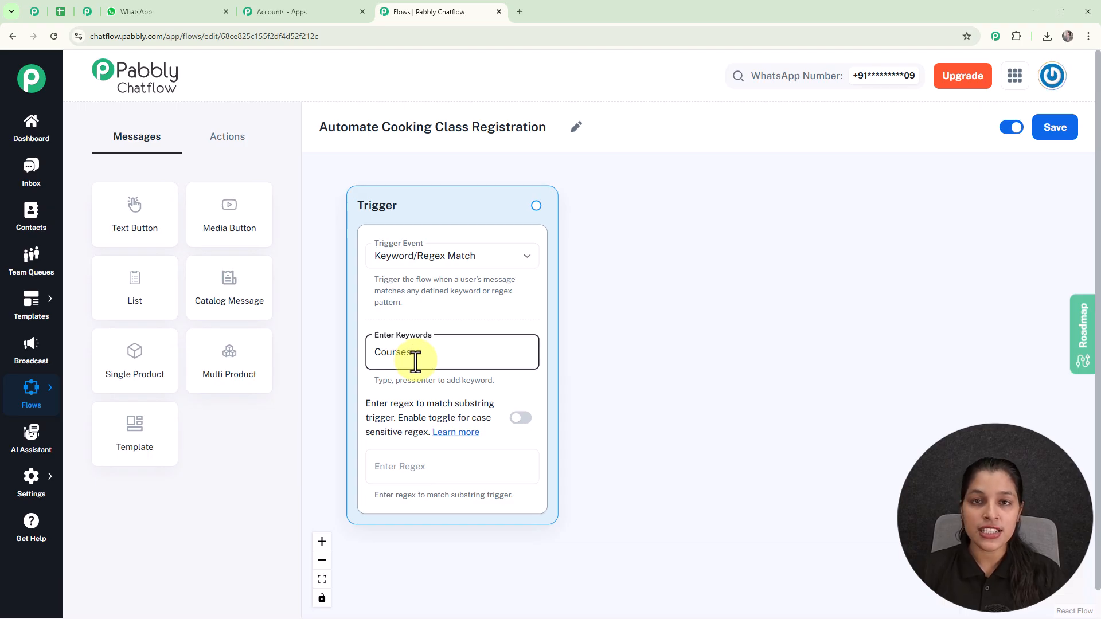
key("Return")
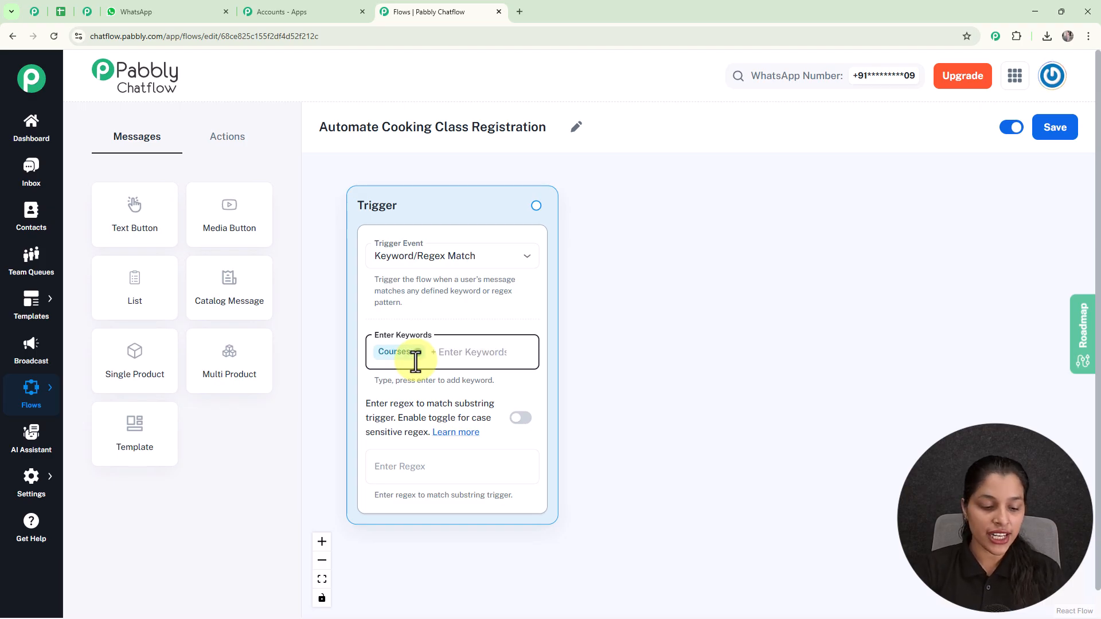
type("Coo")
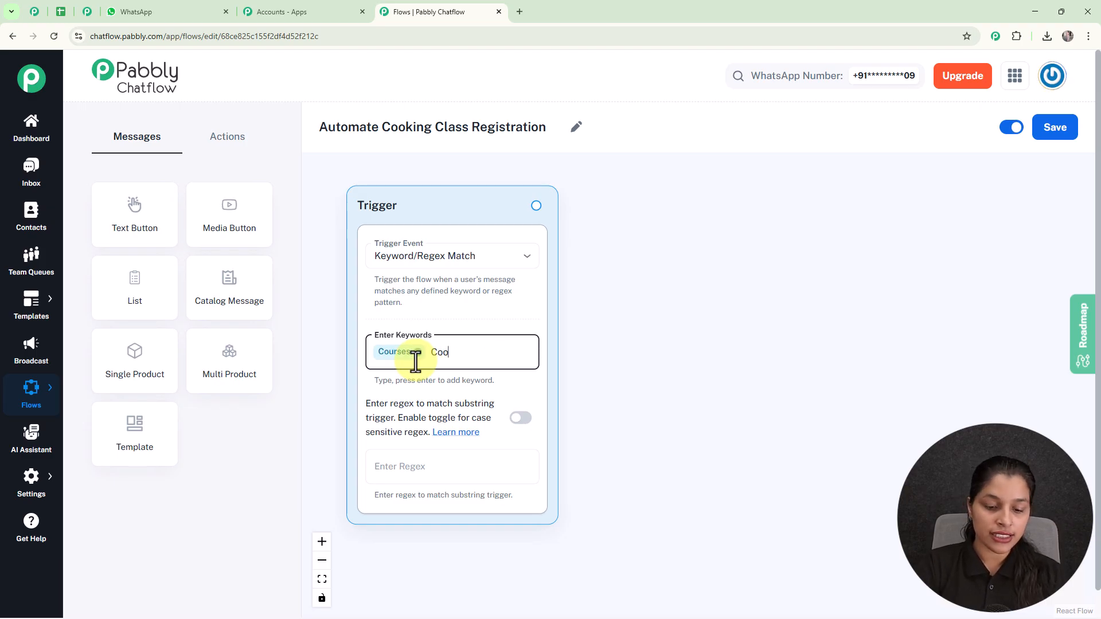
type("king")
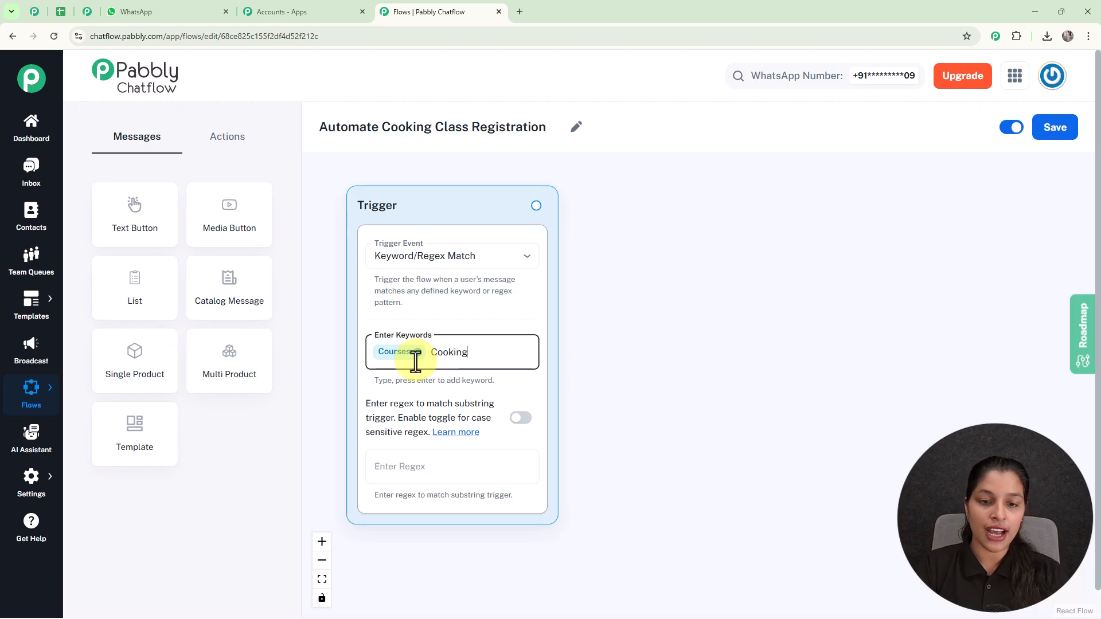
key("Return")
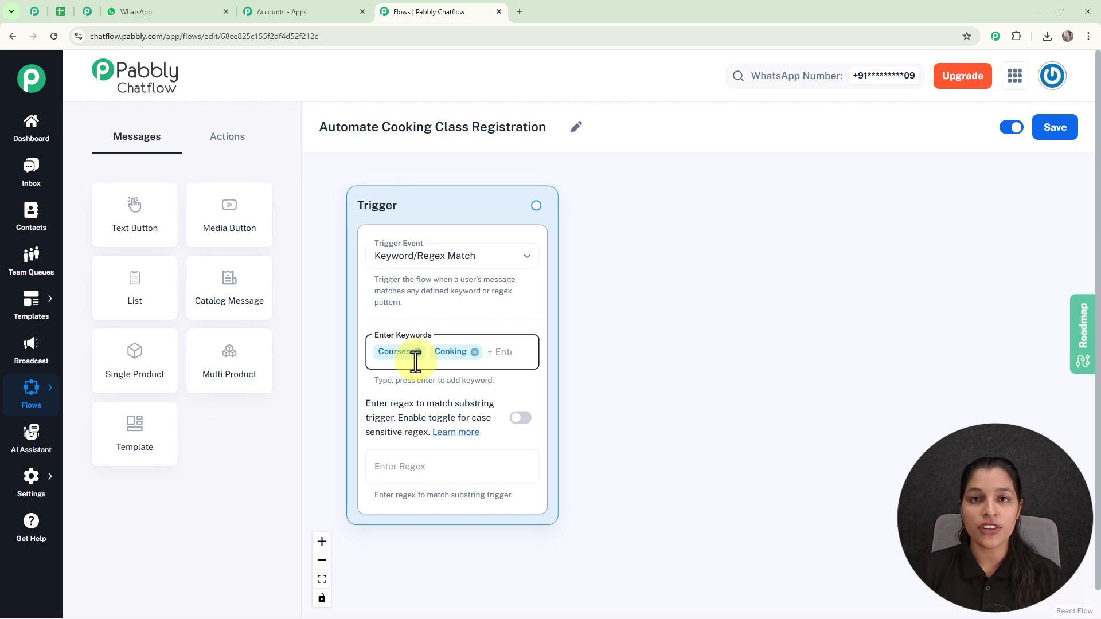
left_click(400, 465)
type("[\\")
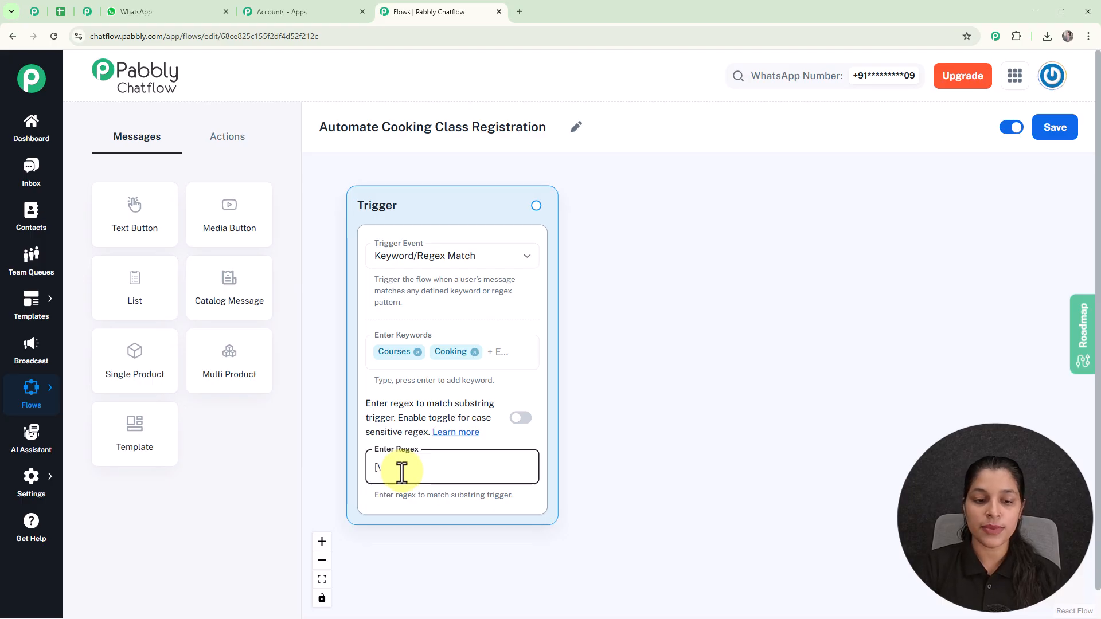
type("s\\S]")
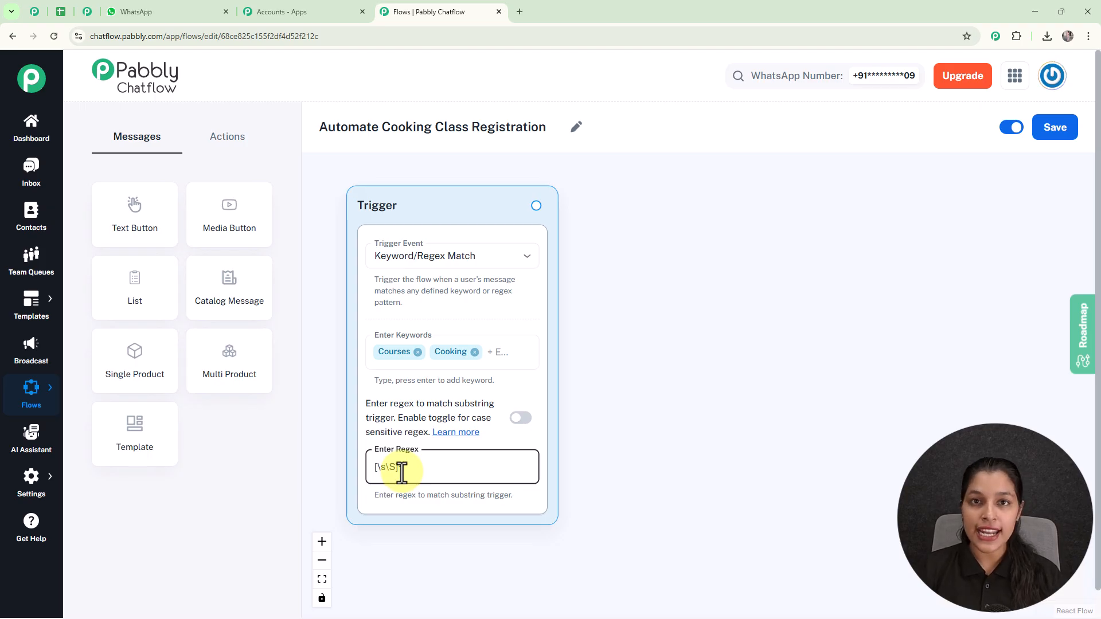
type("+")
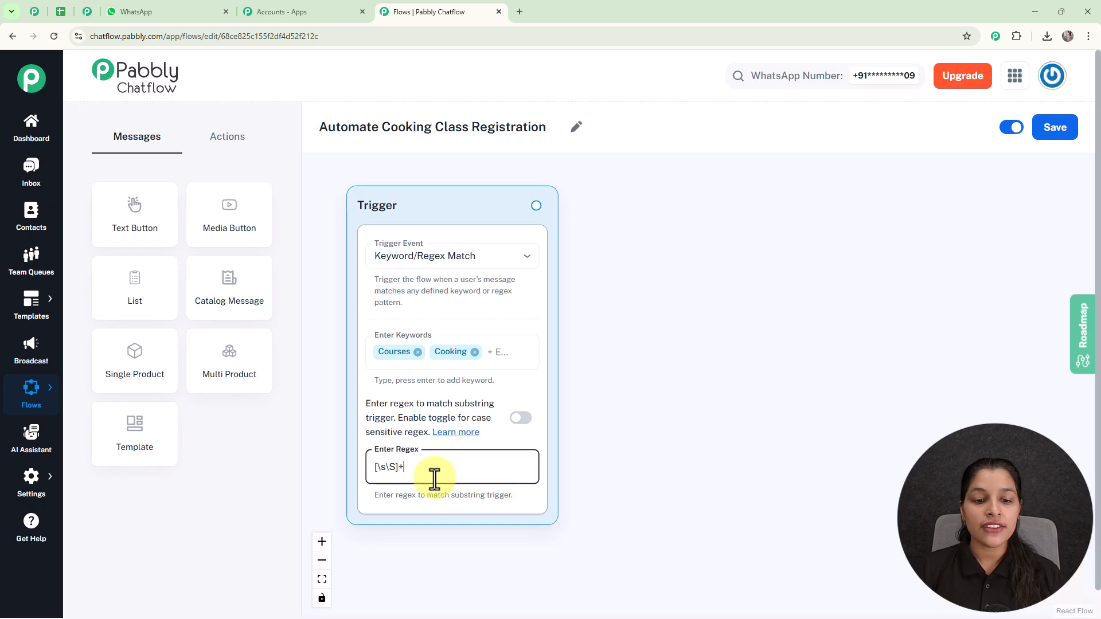
key("BackSpace")
key("BackSpace")
key("BackSpace")
key("BackSpace")
key("BackSpace")
key("BackSpace")
left_click(621, 425)
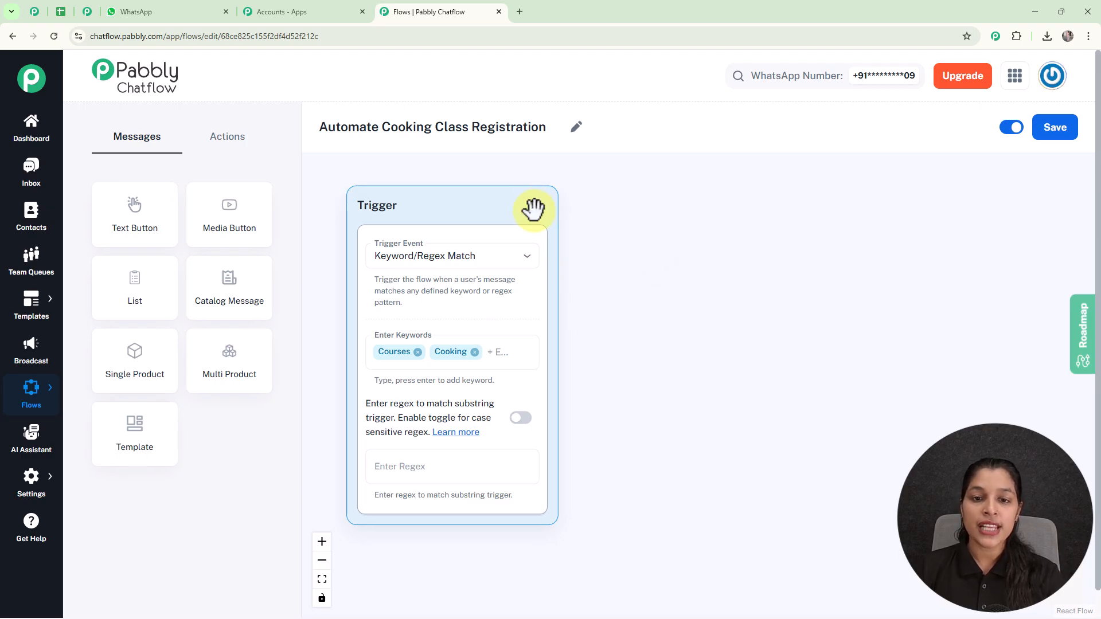
- Add a Text Button message step and connect it after the trigger
left_click_drag(536, 207, 624, 313)
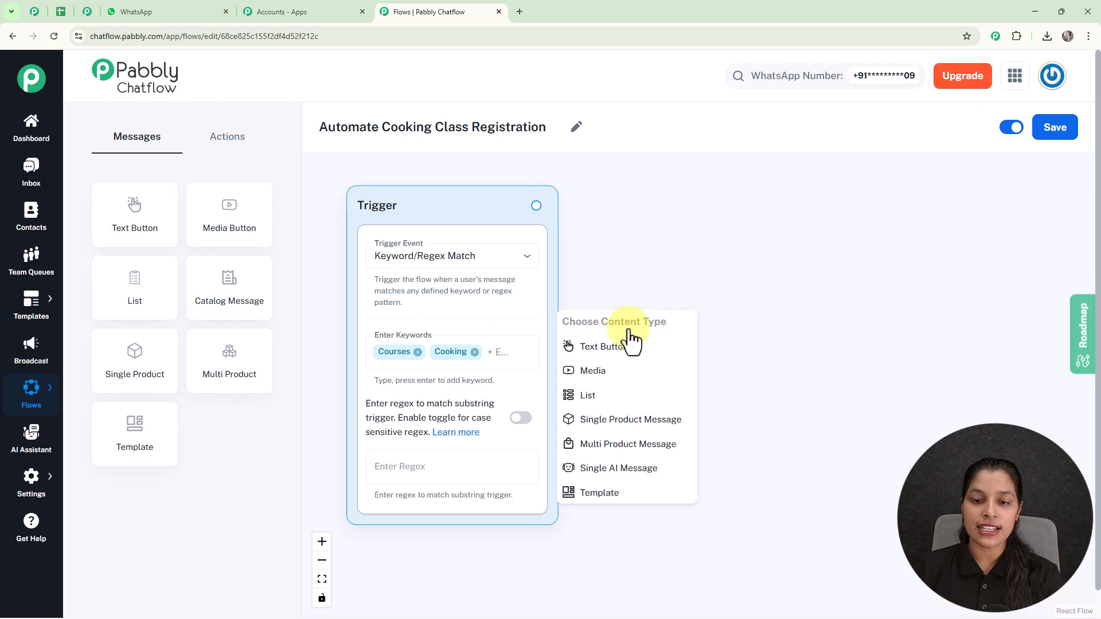
left_click(641, 357)
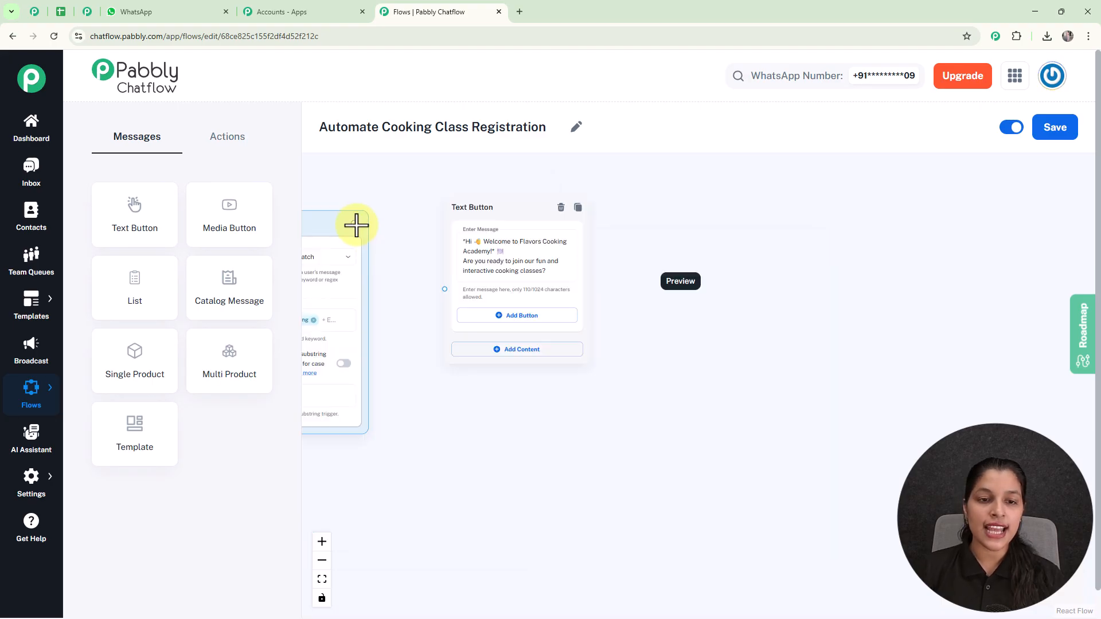
left_click_drag(357, 225, 444, 289)
left_click_drag(480, 200, 465, 224)
scroll(468, 230, "up", 3)
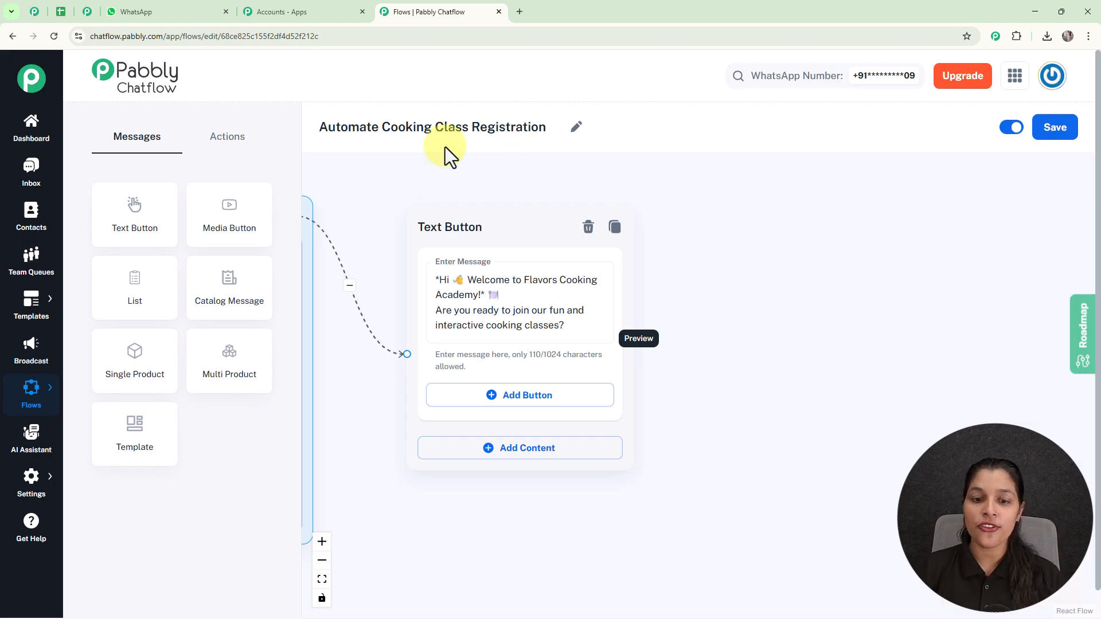
- Add a View Courses reply button to the welcome message
left_click(541, 408)
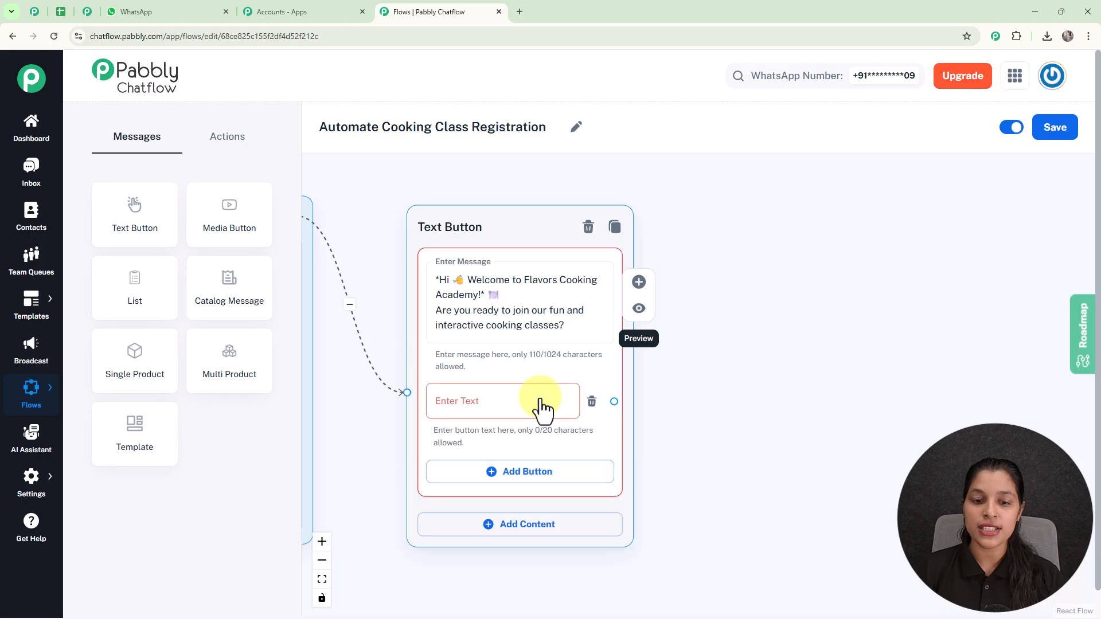
left_click(493, 406)
type("View Courses 🍲")
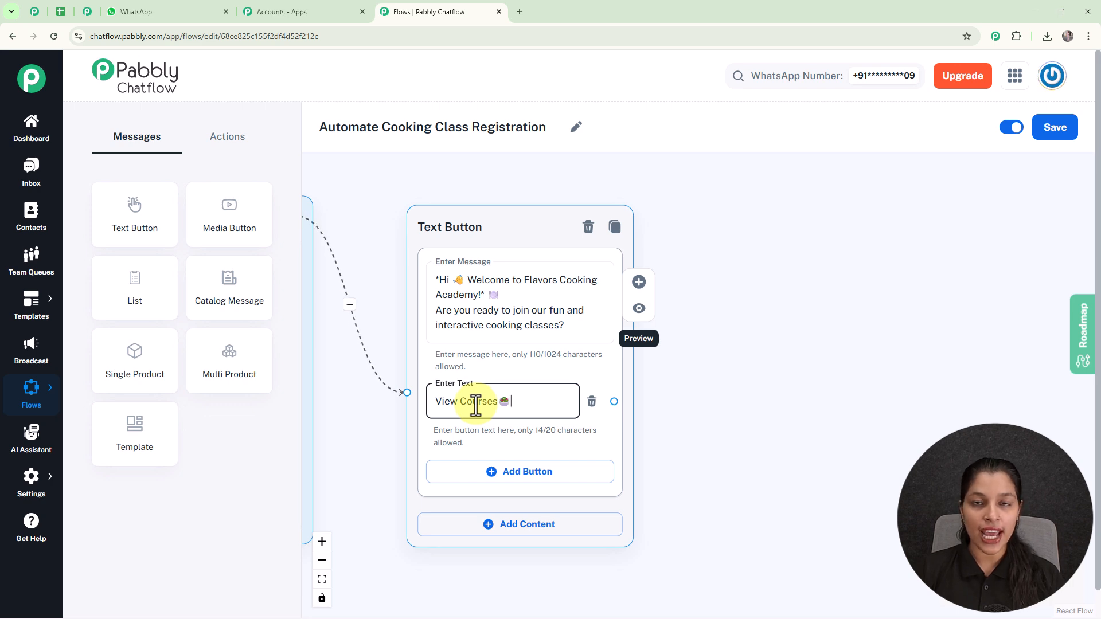
scroll(476, 404, "down", 2)
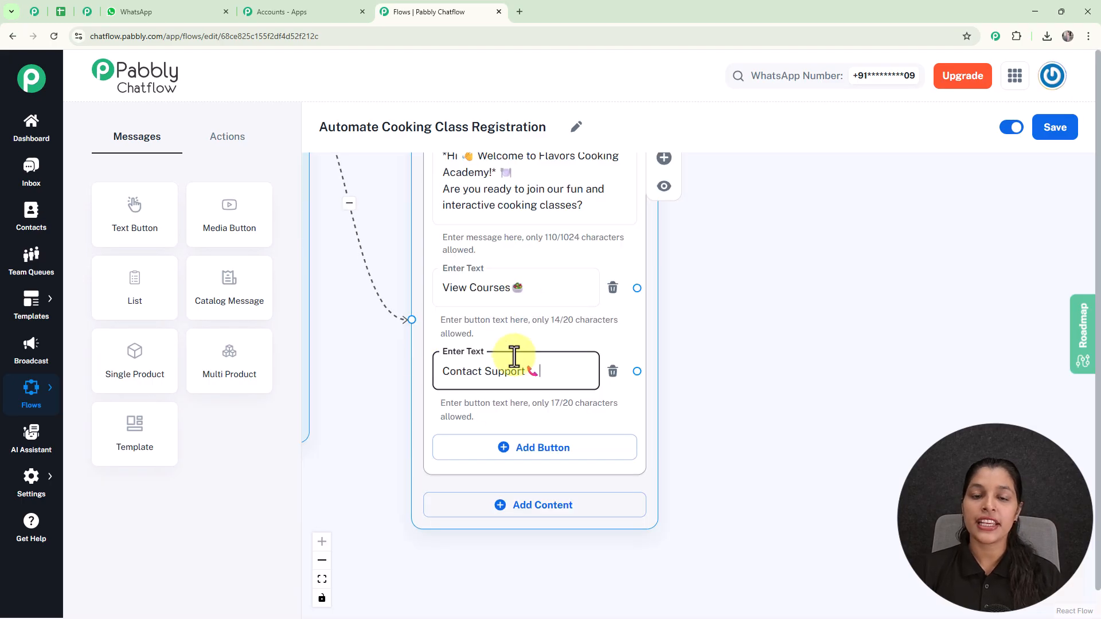
scroll(513, 357, "down", 3)
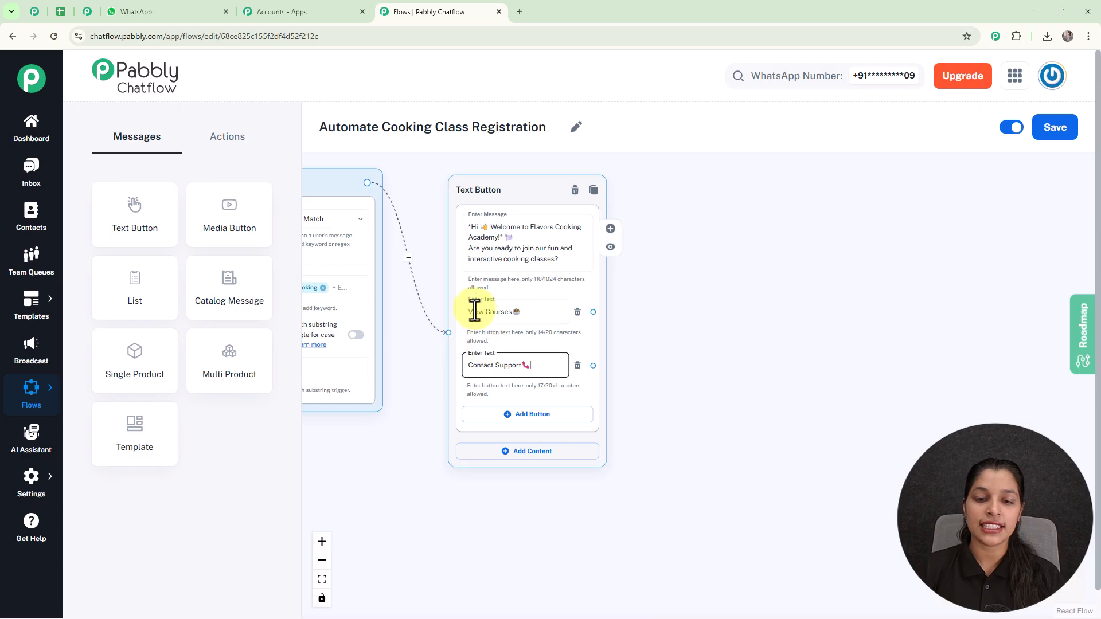
scroll(534, 315, "up", 1)
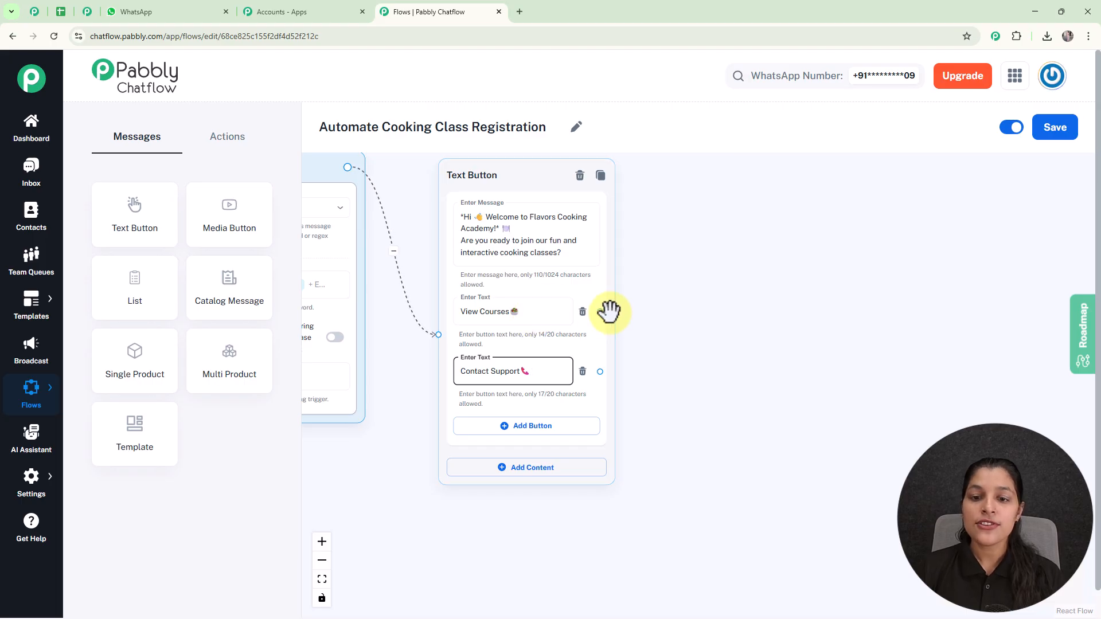
- Branch a List message from the View Courses button and place it above the other steps
left_click_drag(600, 312, 700, 246)
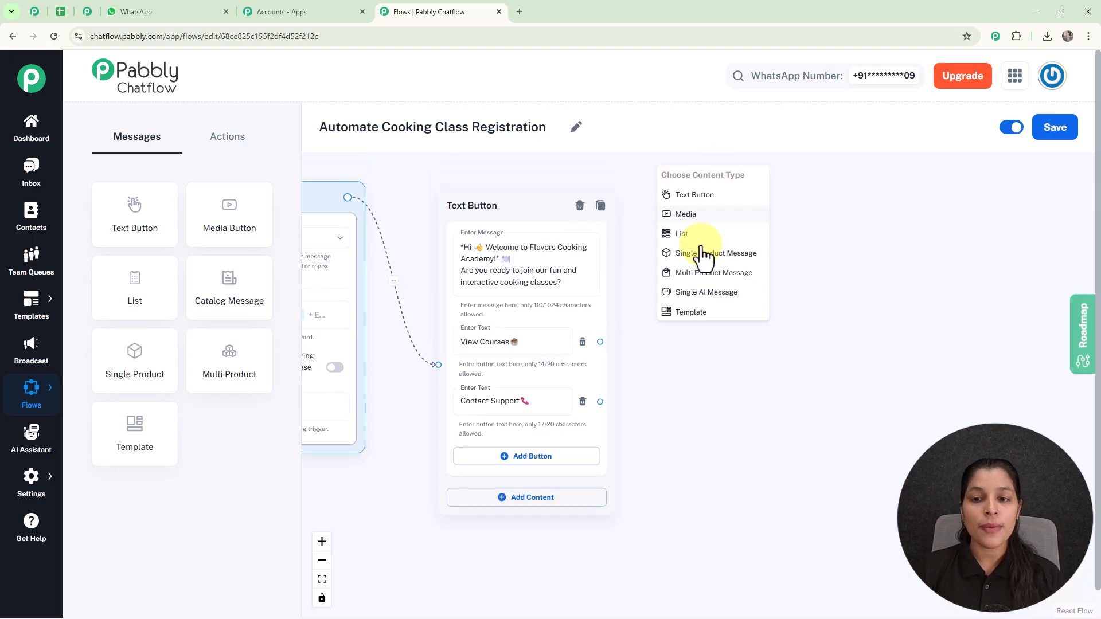
scroll(705, 249, "up", 2)
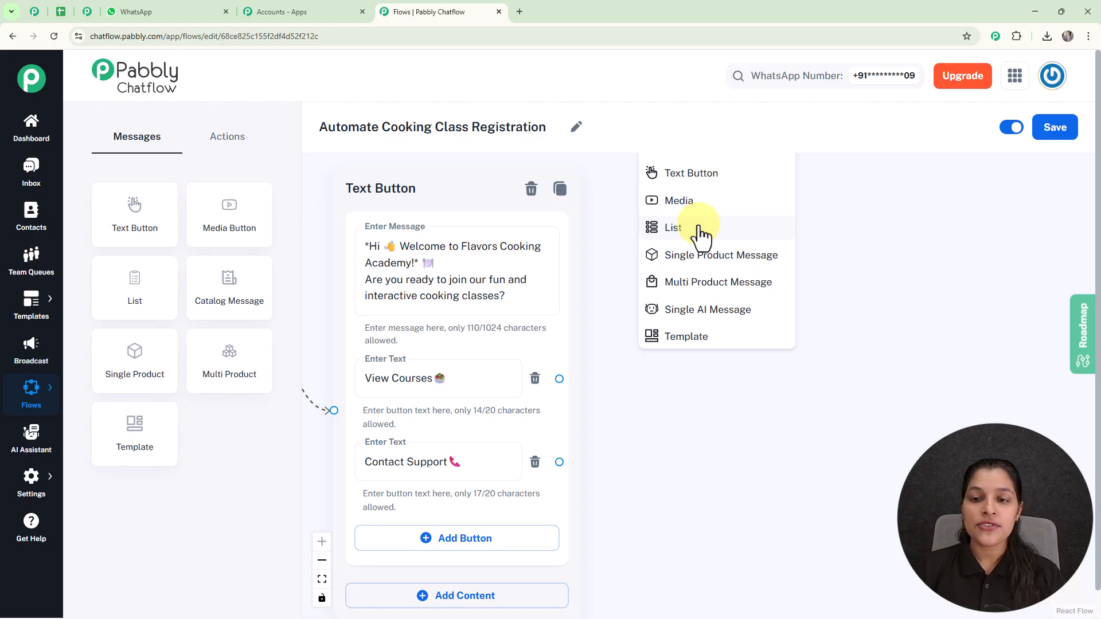
left_click(674, 228)
left_click_drag(729, 230, 751, 165)
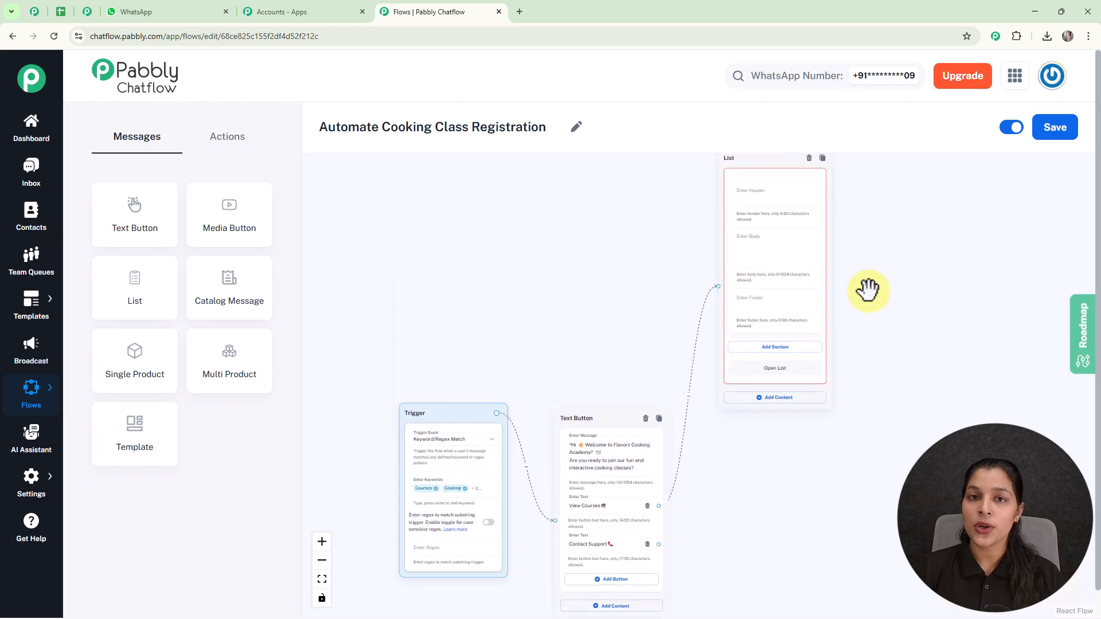
left_click_drag(867, 291, 745, 373)
scroll(740, 343, "up", 3)
- Paste 'Explore Our Cooking Courses!' as the list message's body text
left_click(590, 240)
left_click(582, 302)
left_click(571, 389)
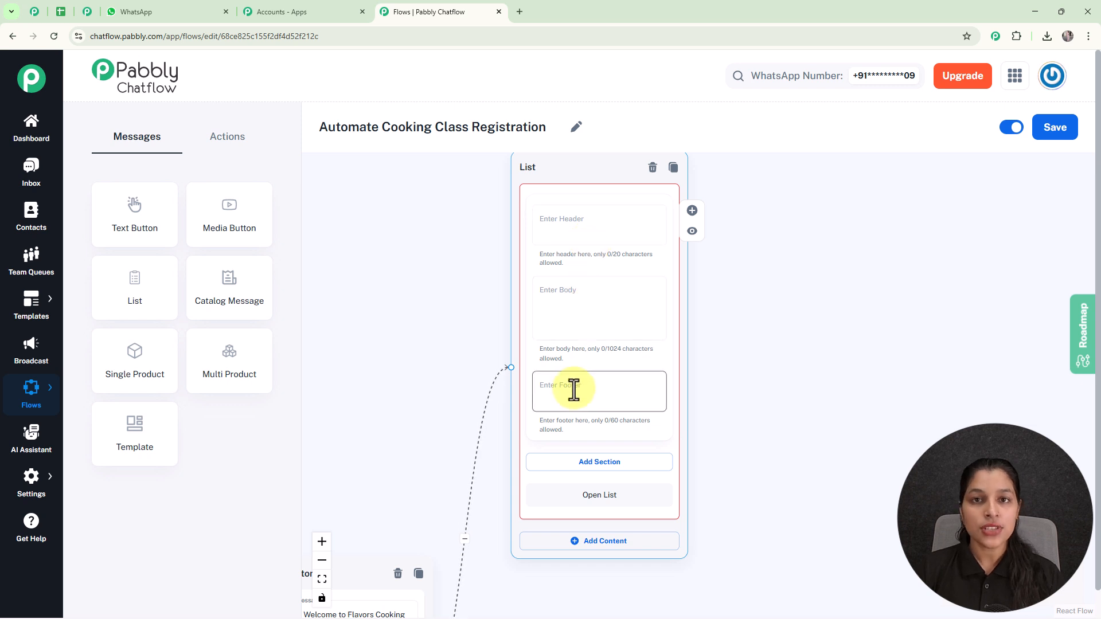
left_click(595, 325)
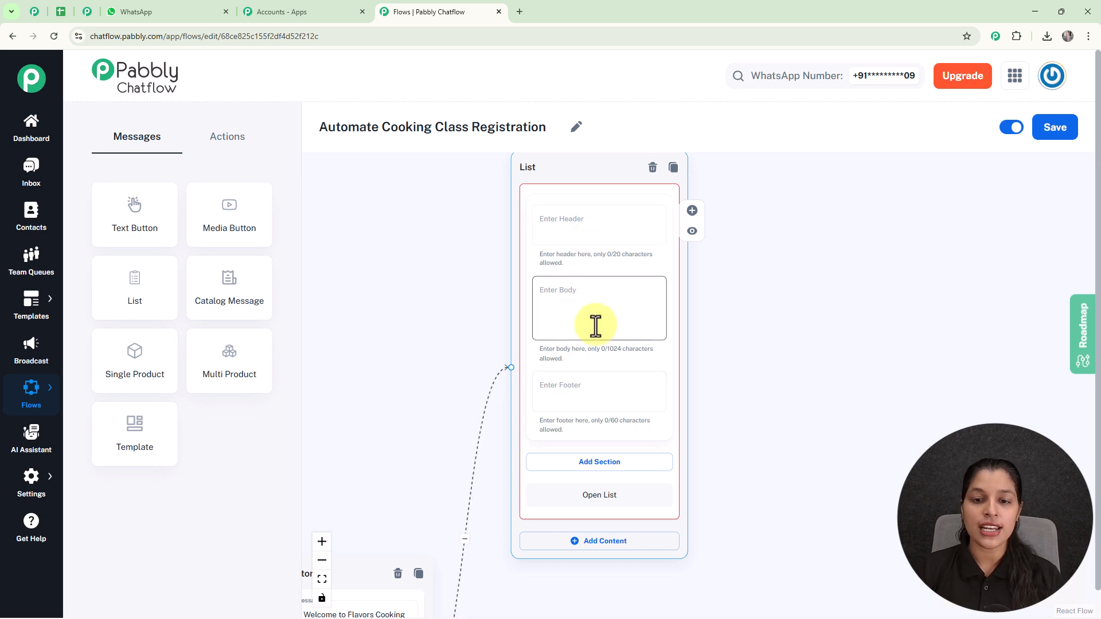
type("👩‍🍳 Explore Our Cooking Courses!")
left_click_drag(725, 300, 725, 246)
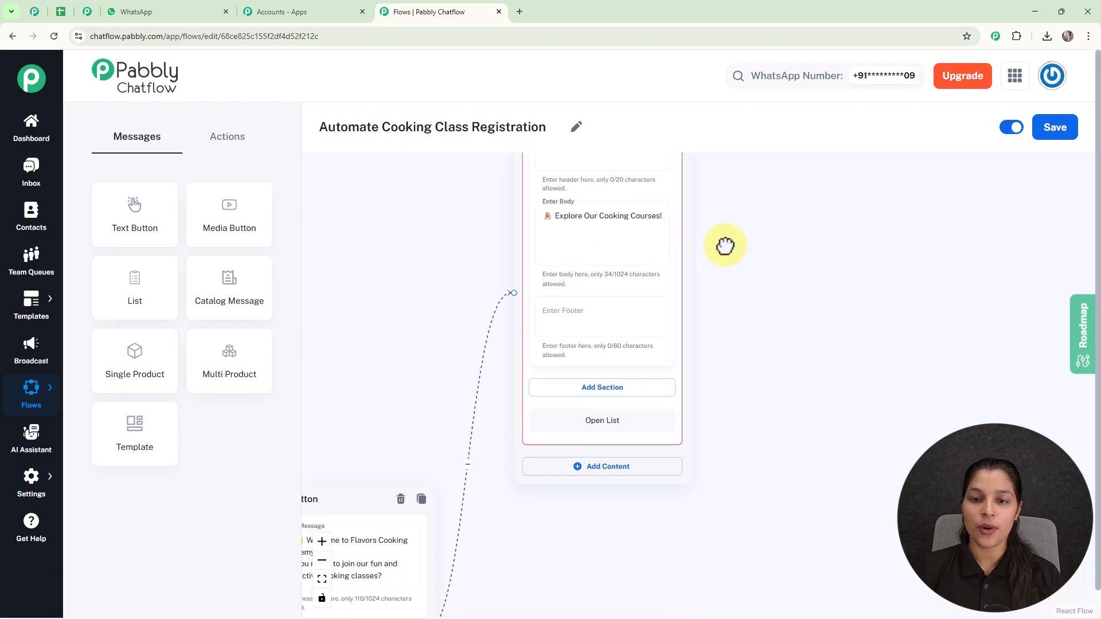
scroll(716, 324, "up", 2)
left_click_drag(715, 325, 716, 258)
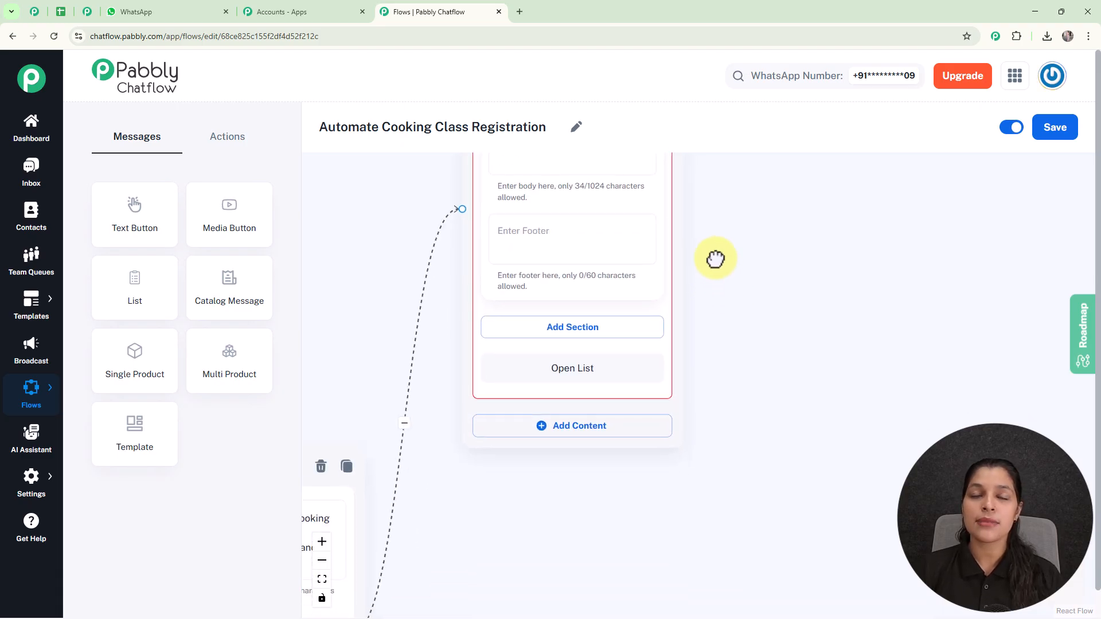
- Add a Courses section with the items Baking, Indian Cuisine and Italian
left_click(555, 330)
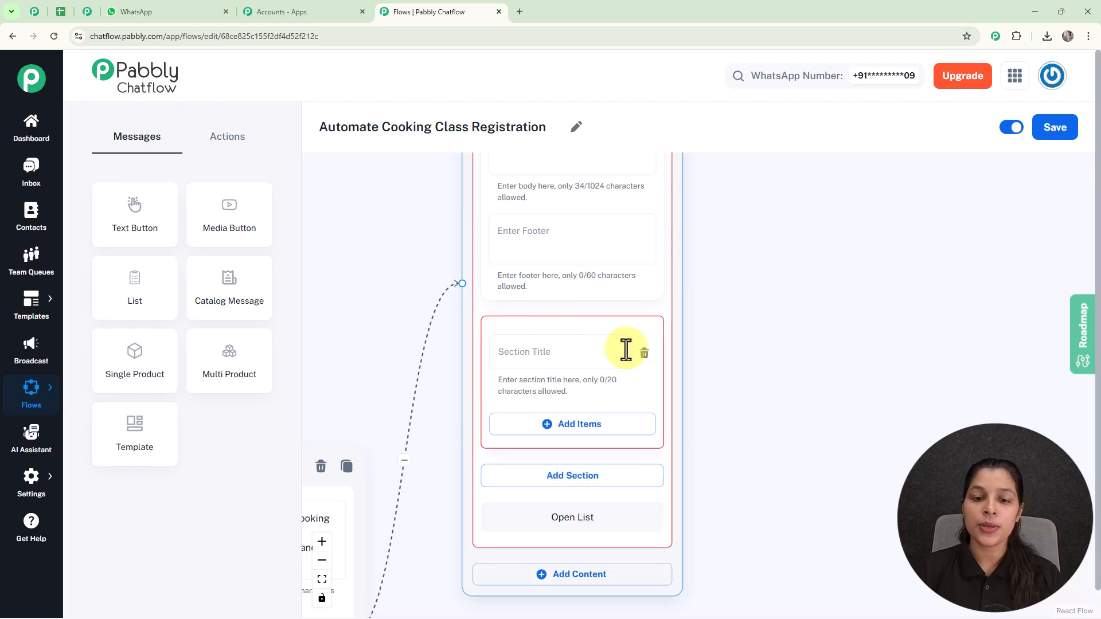
left_click(541, 354)
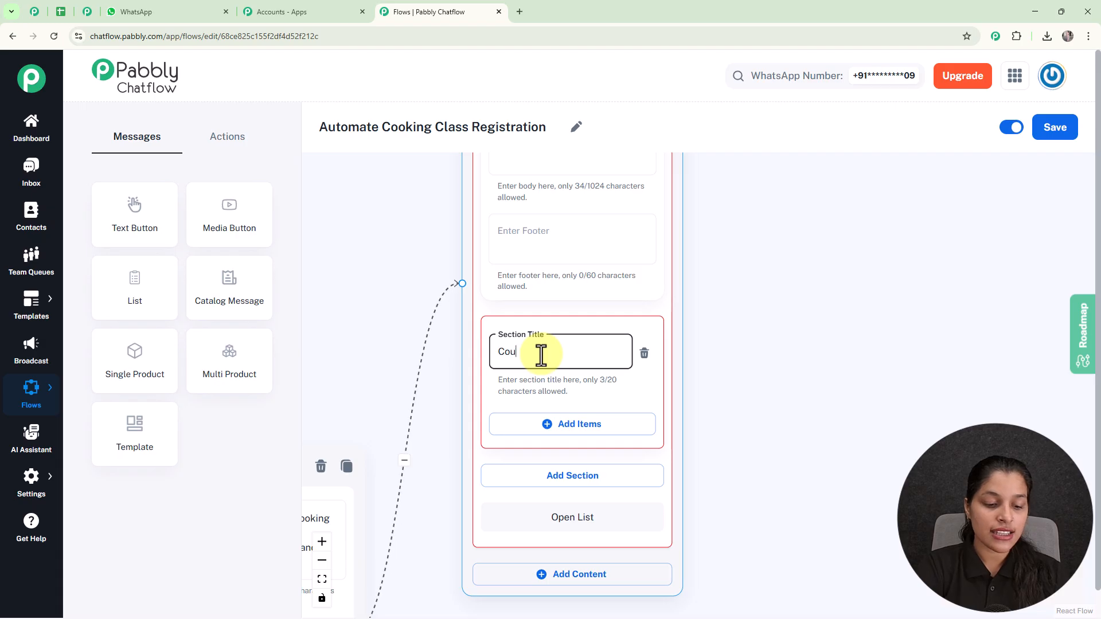
scroll(541, 354, "down", 2)
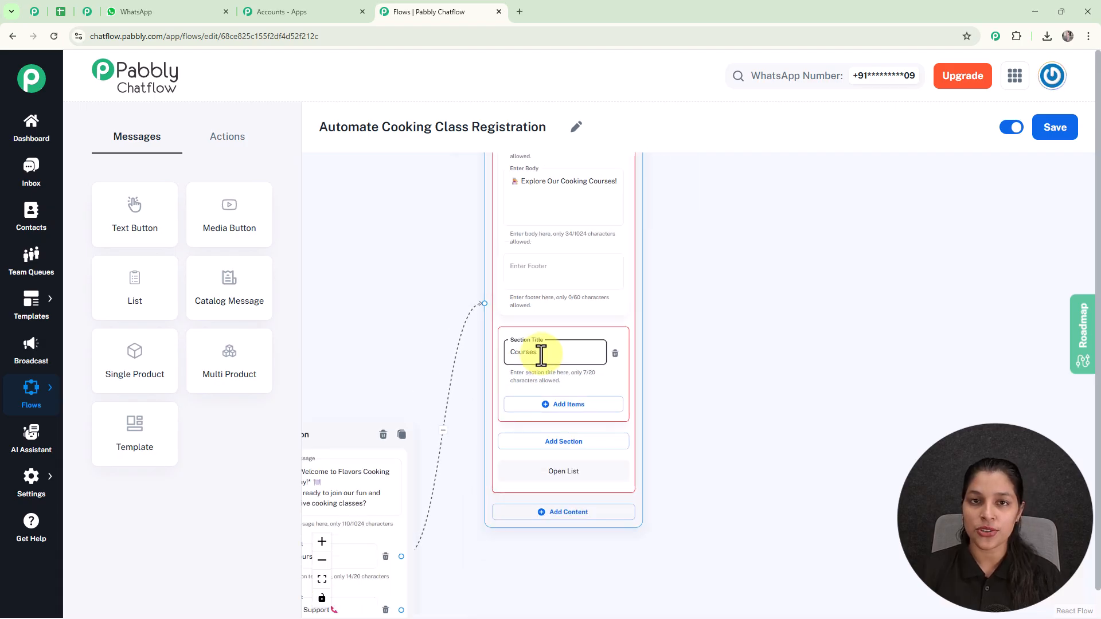
left_click_drag(669, 374, 678, 296)
scroll(639, 321, "up", 4)
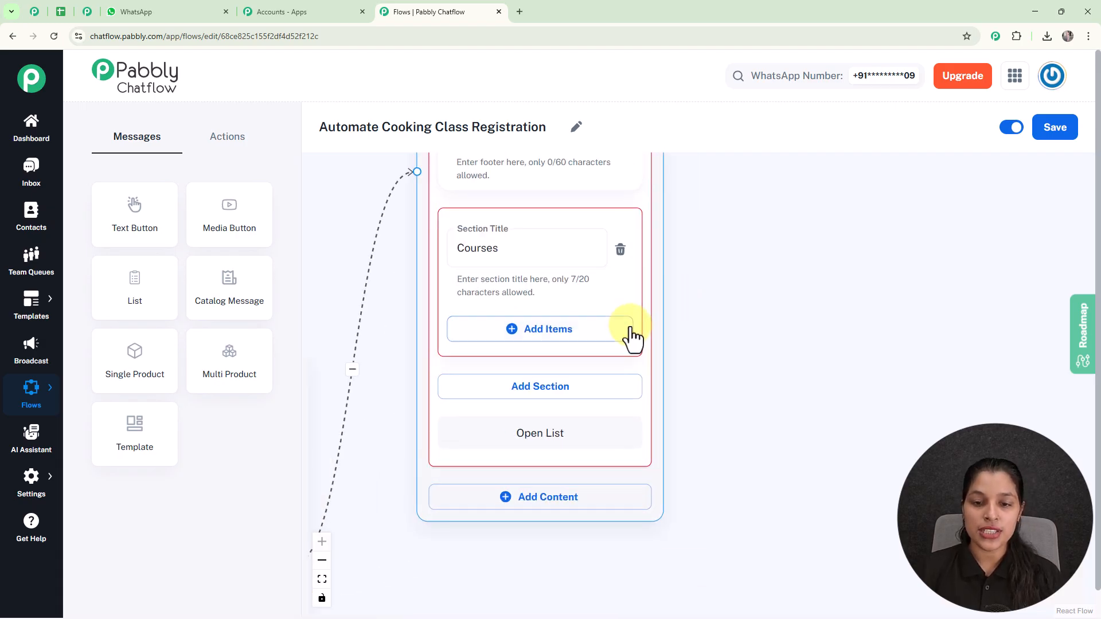
left_click(565, 332)
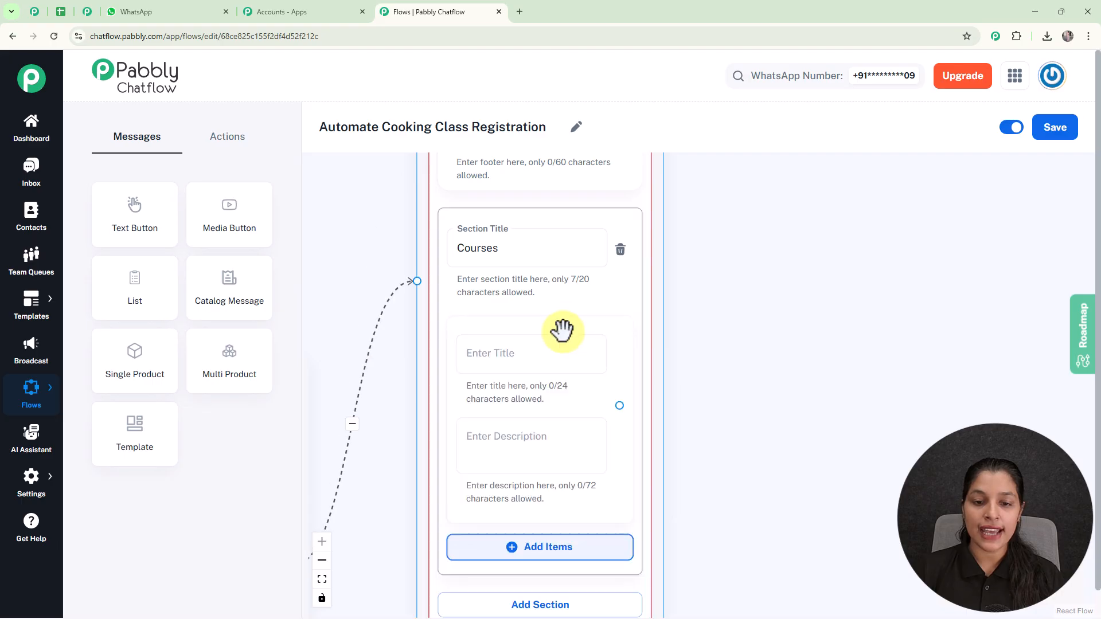
left_click(515, 363)
type("Baking")
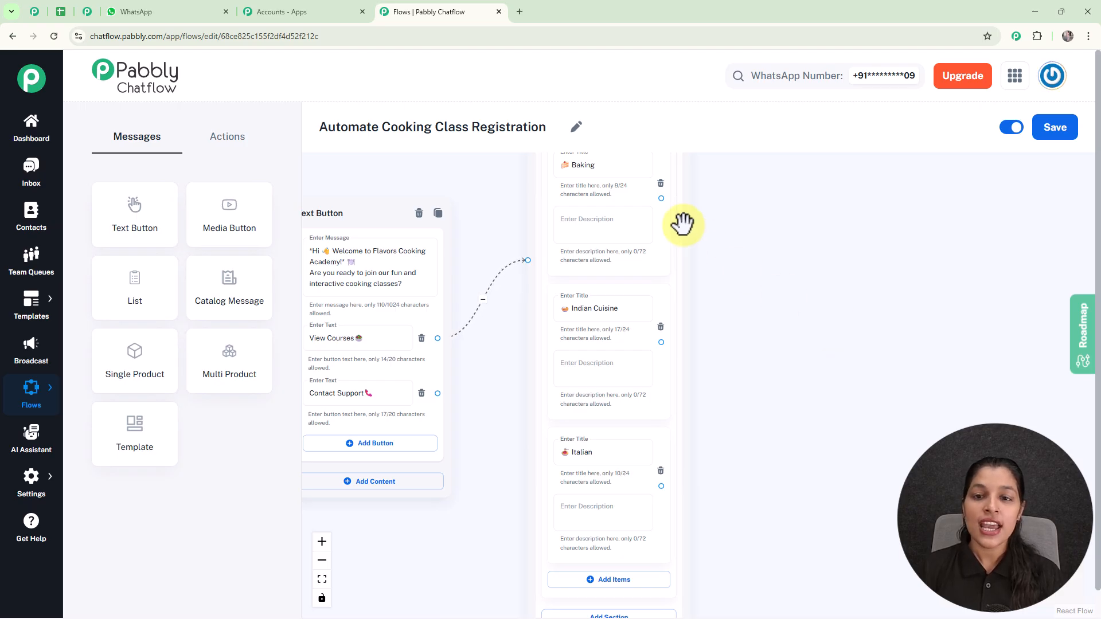
left_click(569, 518)
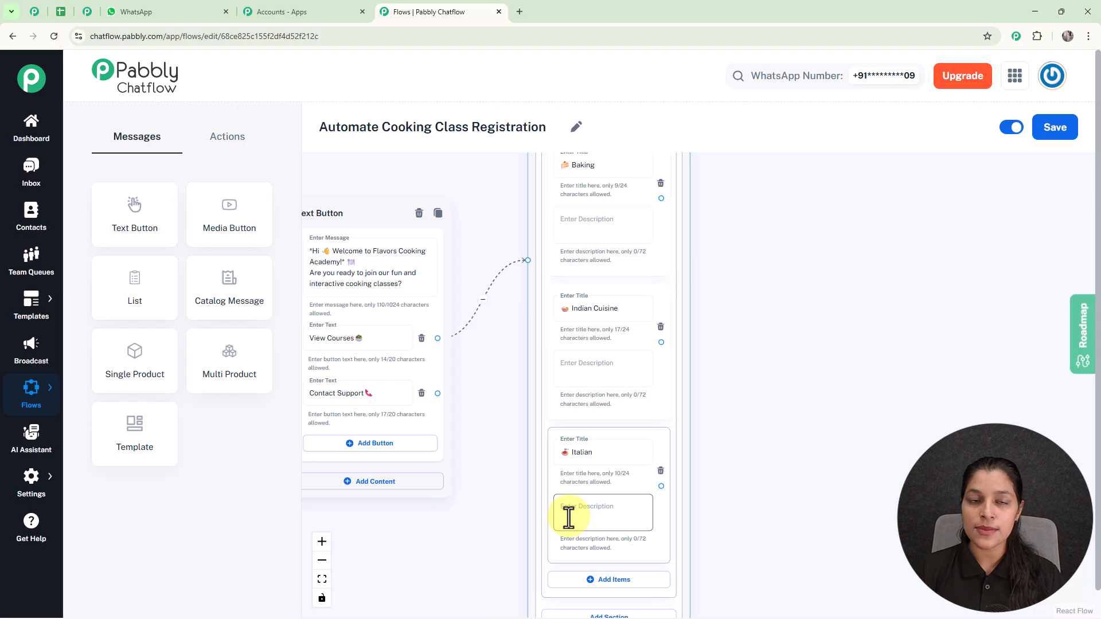
left_click(217, 137)
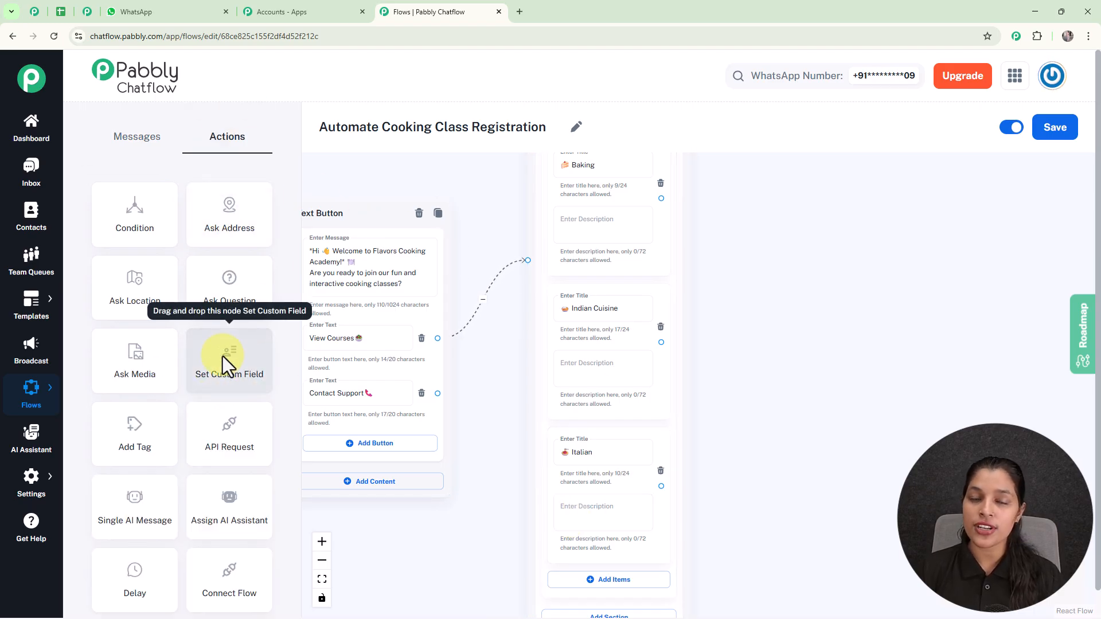
- Add a Set Custom Field step and connect the Baking item to it, leaving the field unchosen
left_click_drag(223, 371, 808, 210)
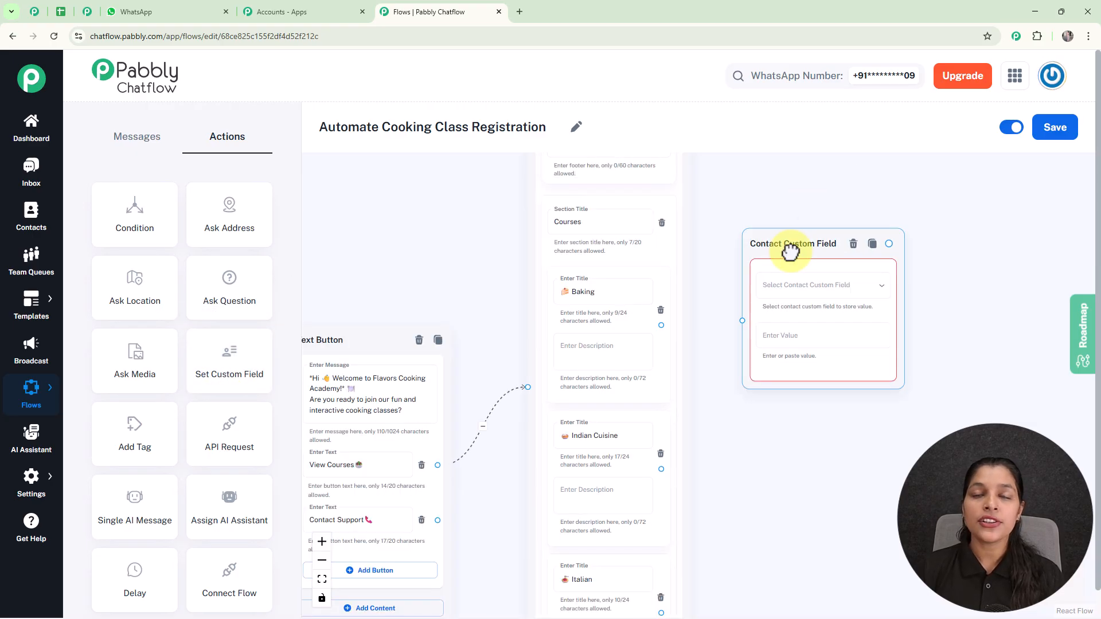
scroll(790, 250, "down", 3)
left_click_drag(823, 391, 683, 374)
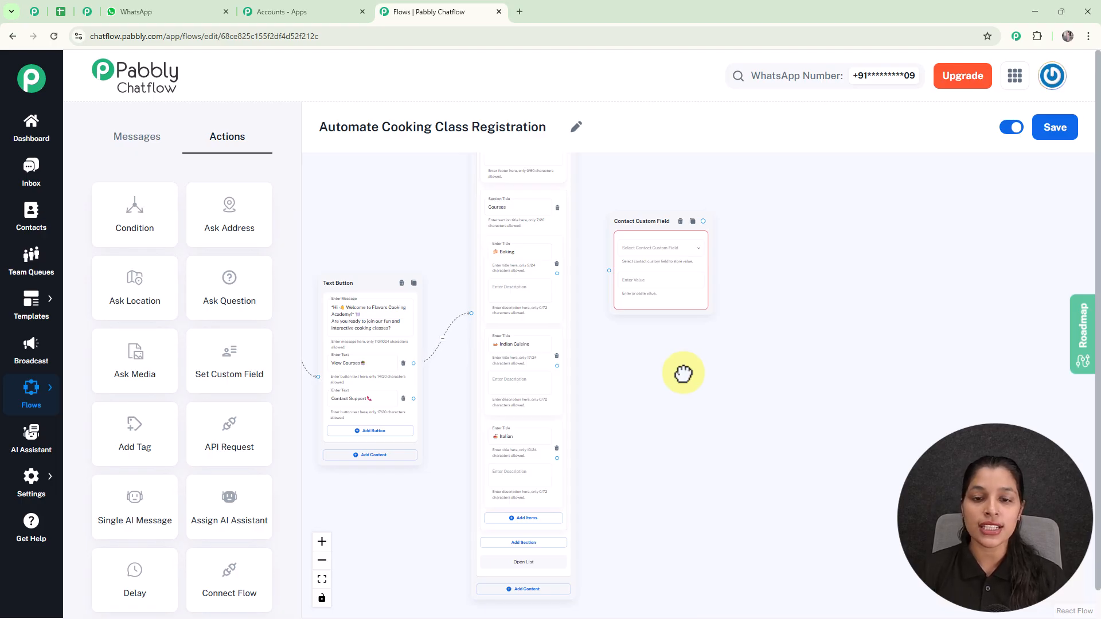
scroll(611, 271, "up", 4)
left_click_drag(507, 276, 609, 269)
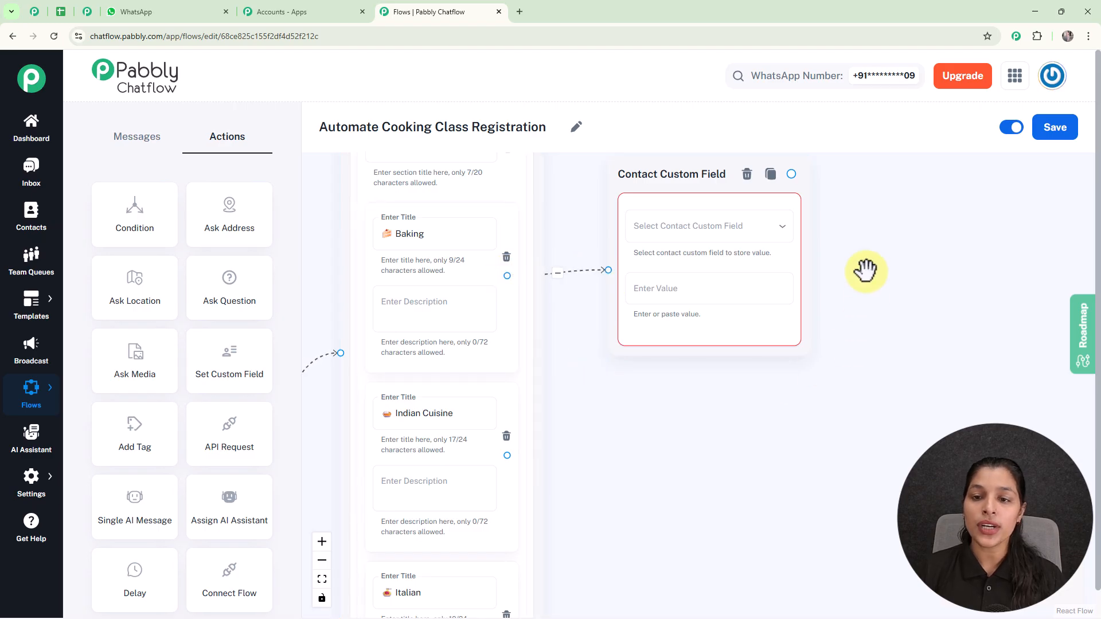
left_click(701, 235)
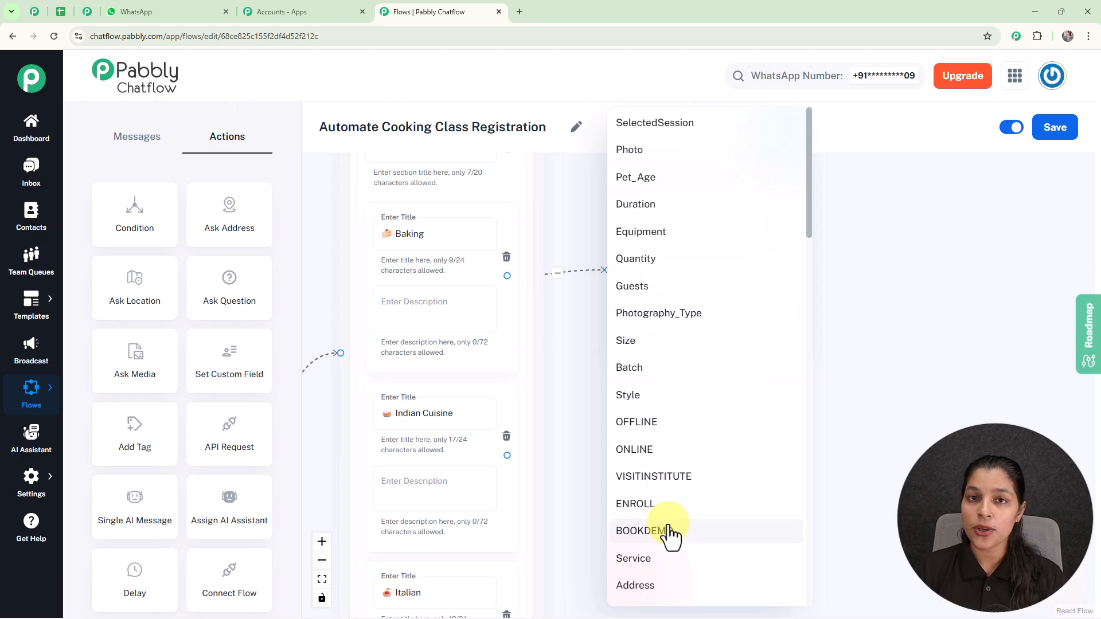
left_click(874, 363)
mouse_move(29, 475)
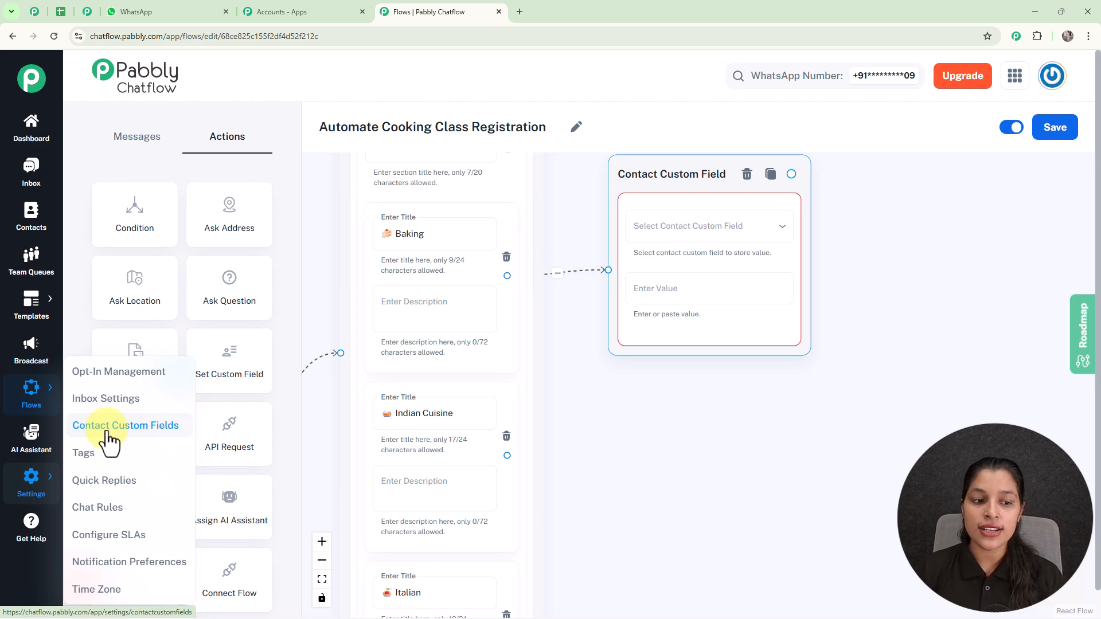
- In the Contact Custom Fields settings, add a new empty field row below Latitude
left_click(83, 9)
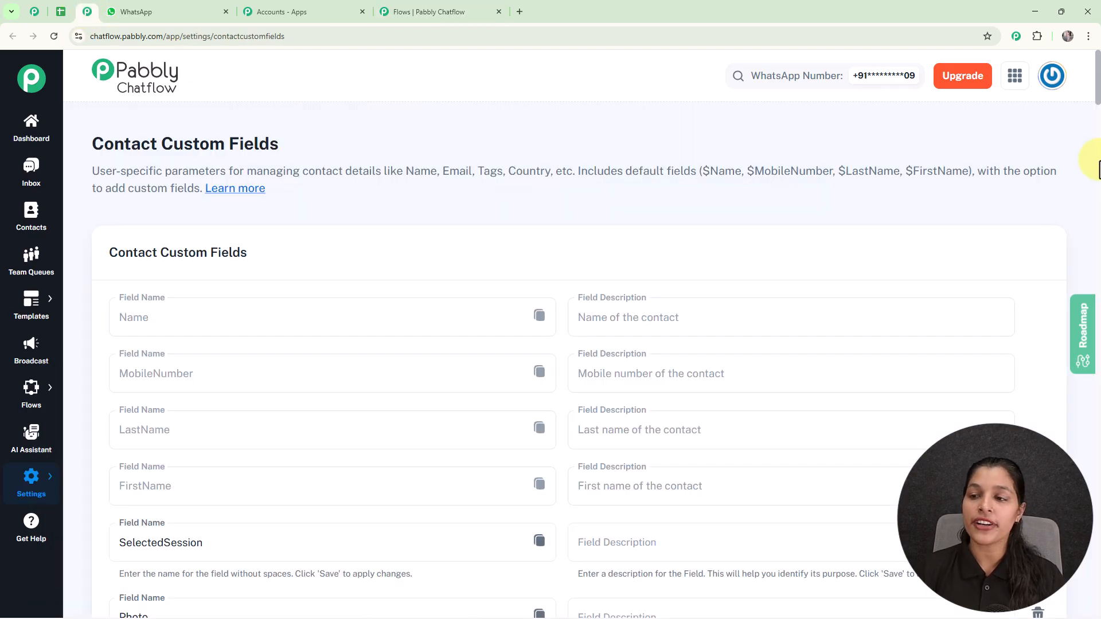
left_click_drag(1099, 102, 1097, 608)
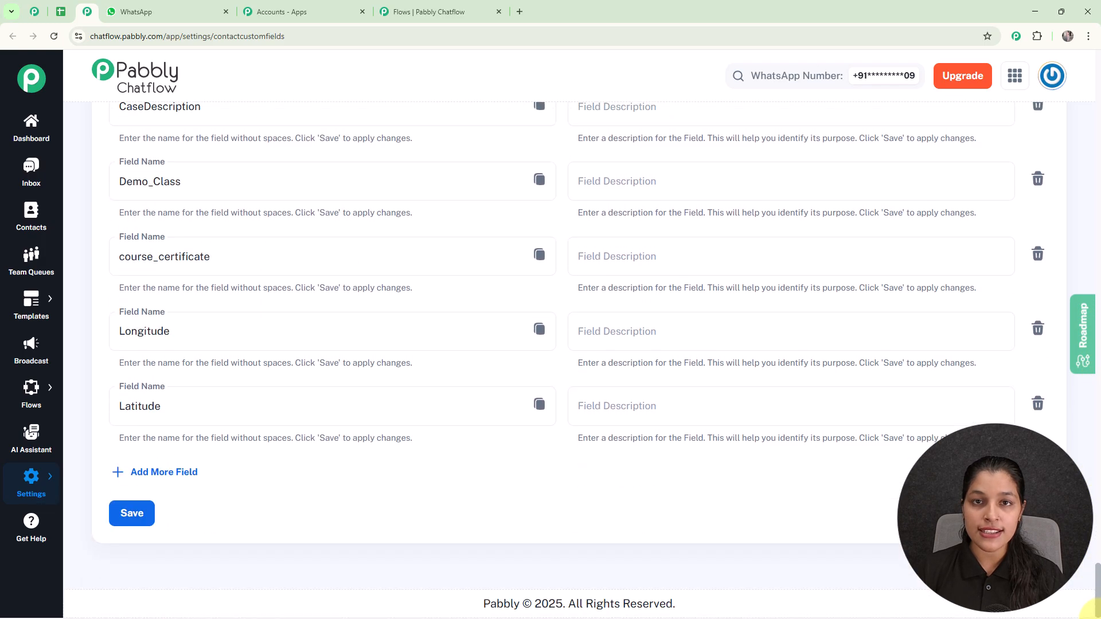
left_click(154, 473)
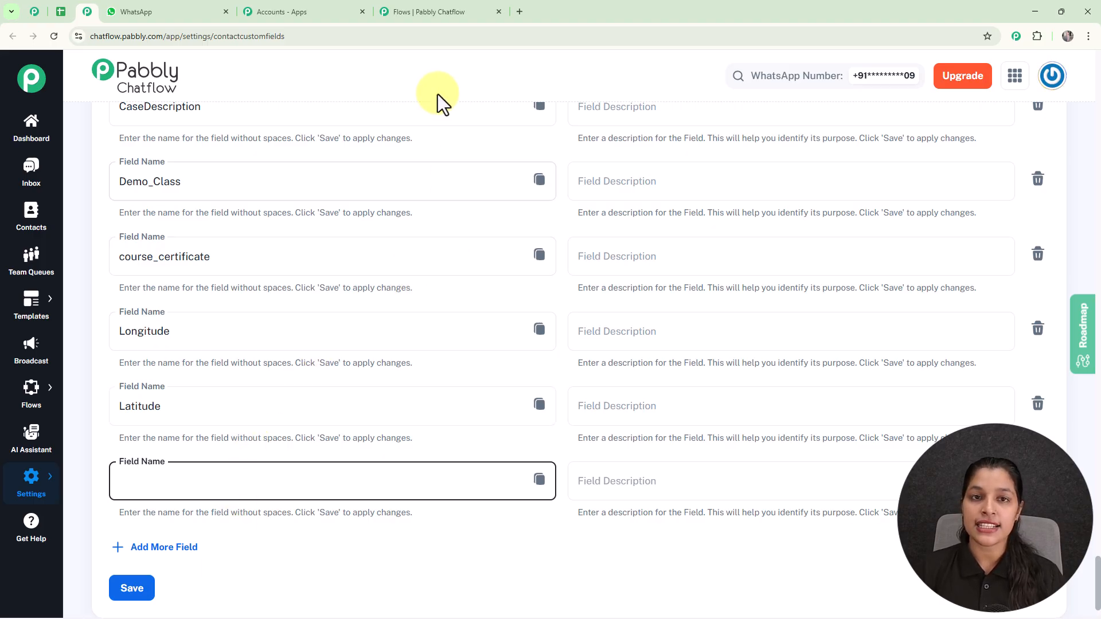
- Set the Baking custom field node to save 'Baking' into the Courses field
left_click(451, 13)
left_click(675, 229)
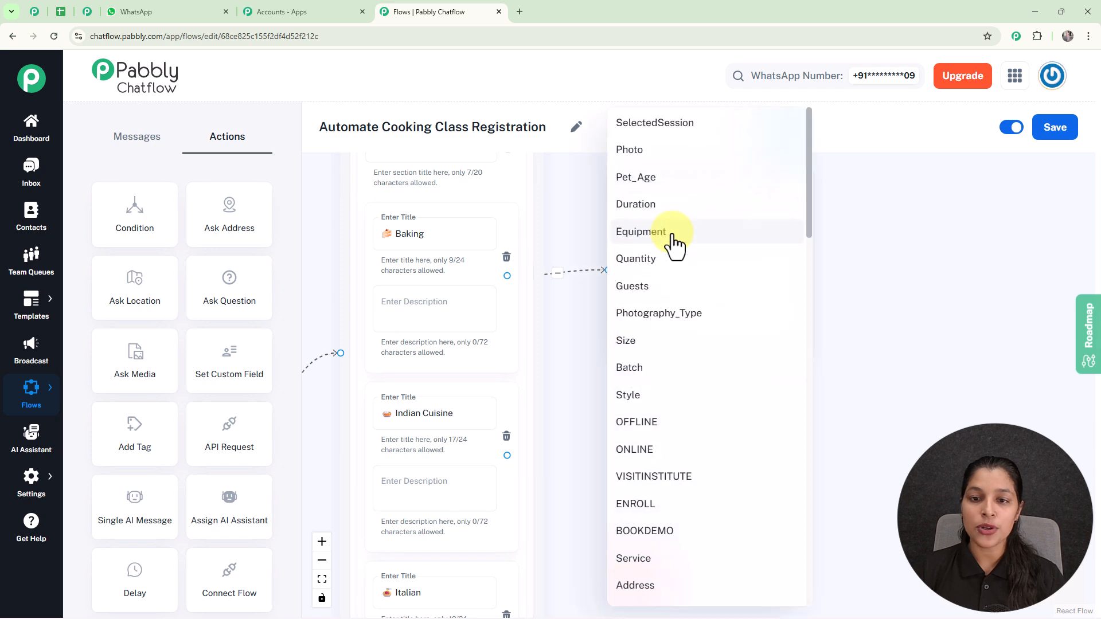
scroll(675, 244, "down", 10)
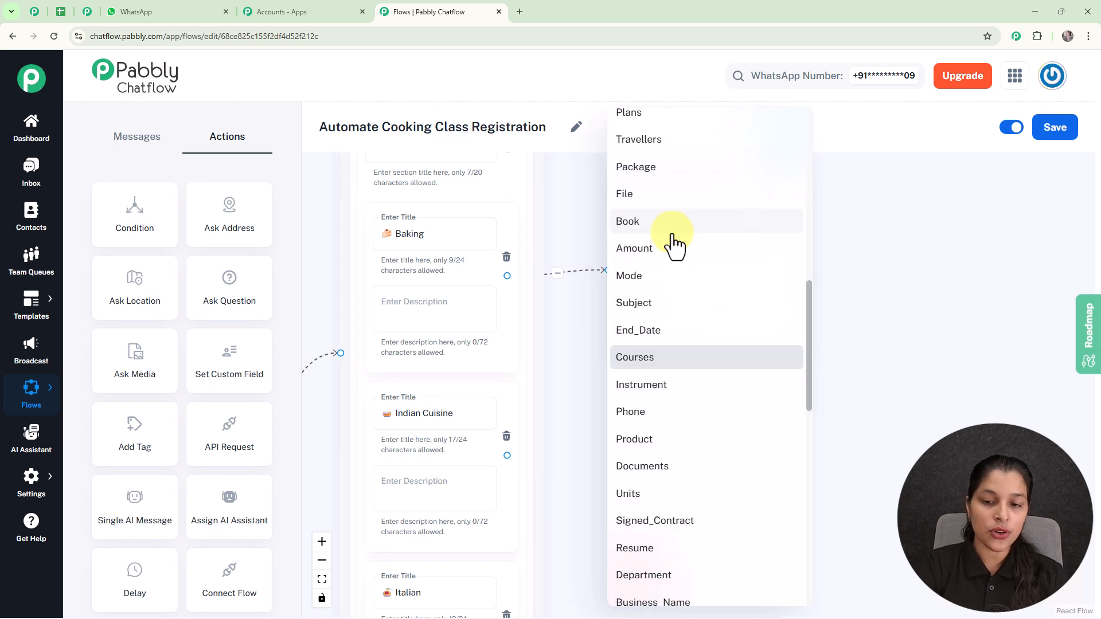
scroll(675, 244, "down", 1)
left_click(651, 304)
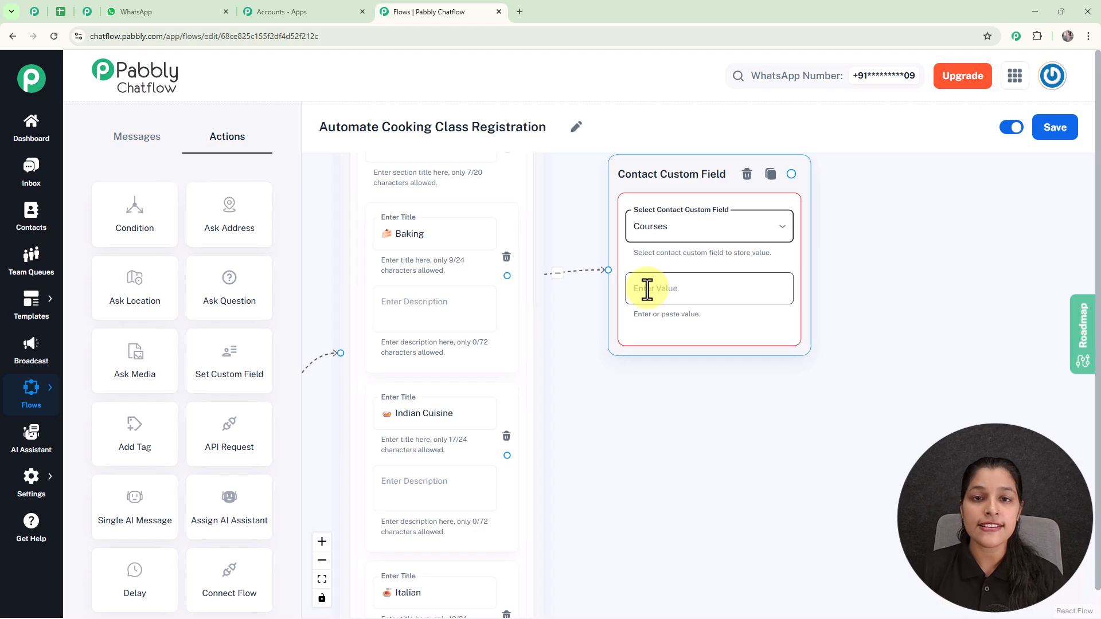
left_click(396, 233)
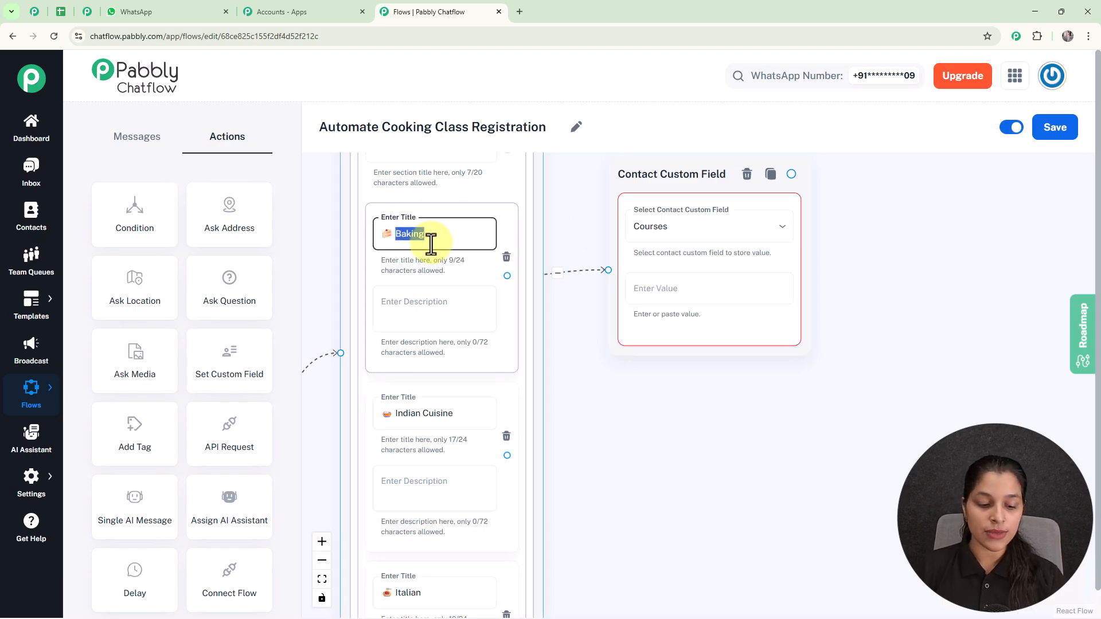
left_click(666, 296)
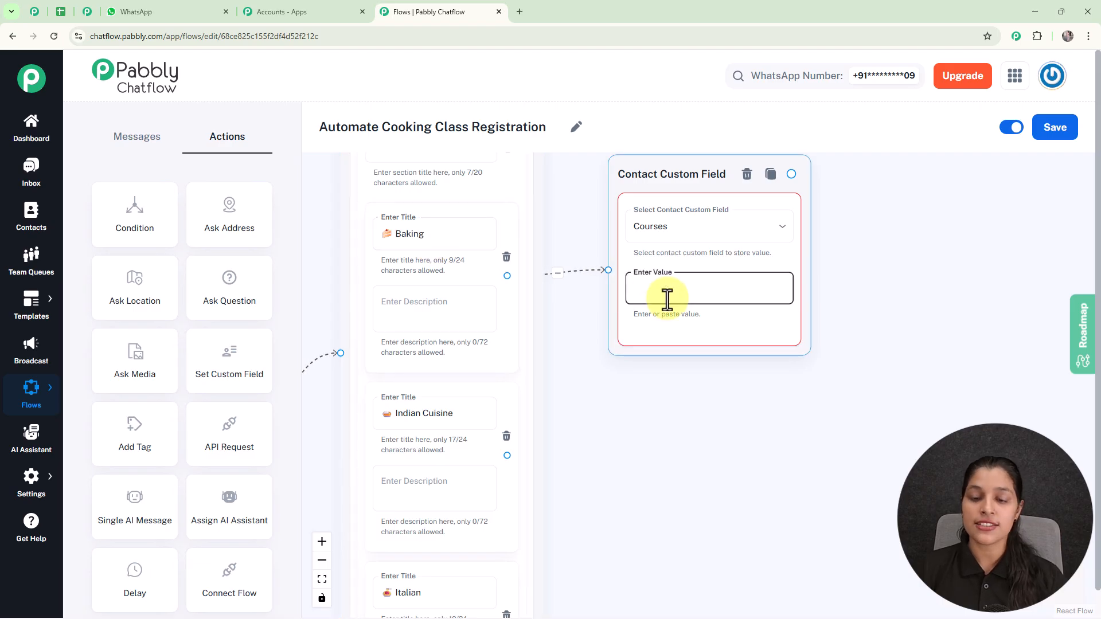
type("Baking")
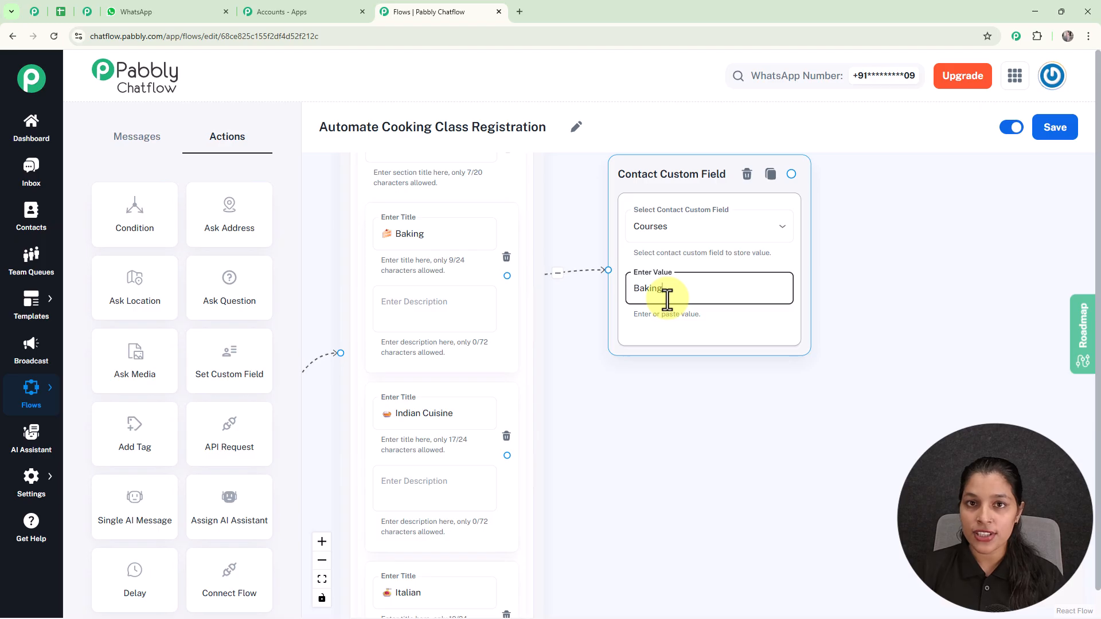
- Connect the Italian list item to its Courses custom field node
scroll(667, 297, "down", 3)
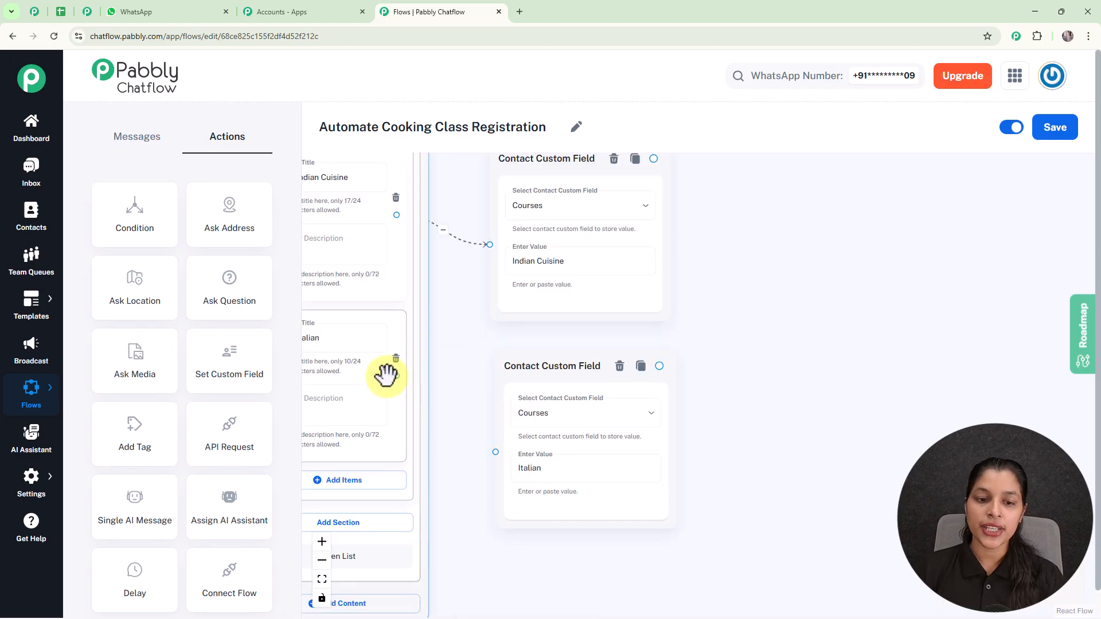
left_click_drag(396, 376, 494, 454)
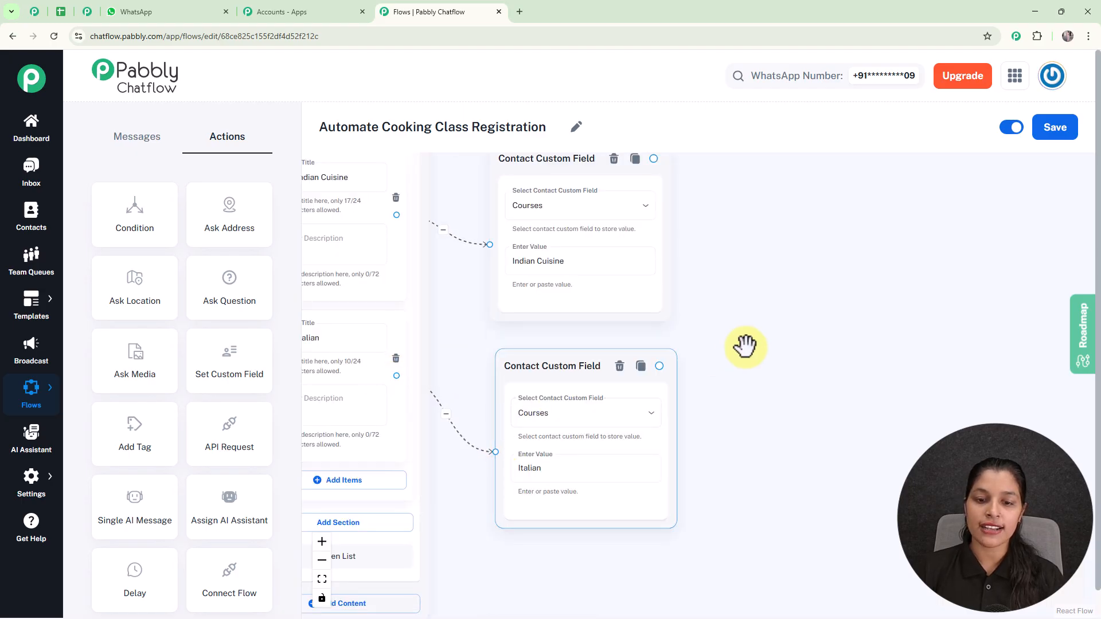
scroll(745, 345, "down", 3)
scroll(745, 274, "down", 2)
left_click_drag(762, 270, 717, 326)
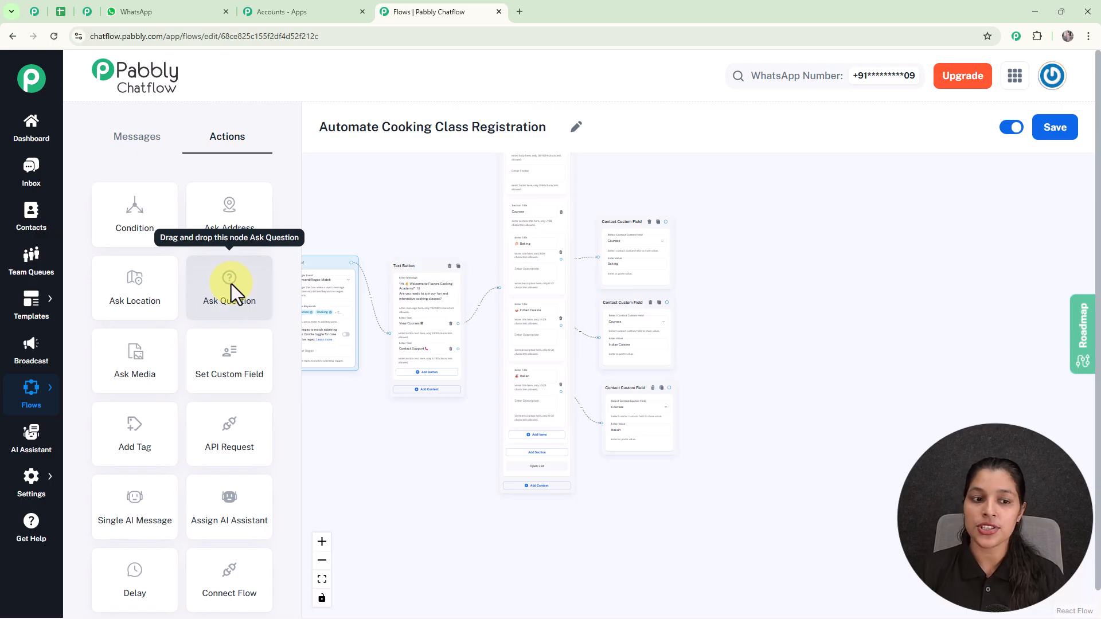
- Add a Question step and link the Baking, Indian Cuisine and Italian field nodes to it
left_click_drag(232, 284, 754, 268)
scroll(693, 231, "up", 3)
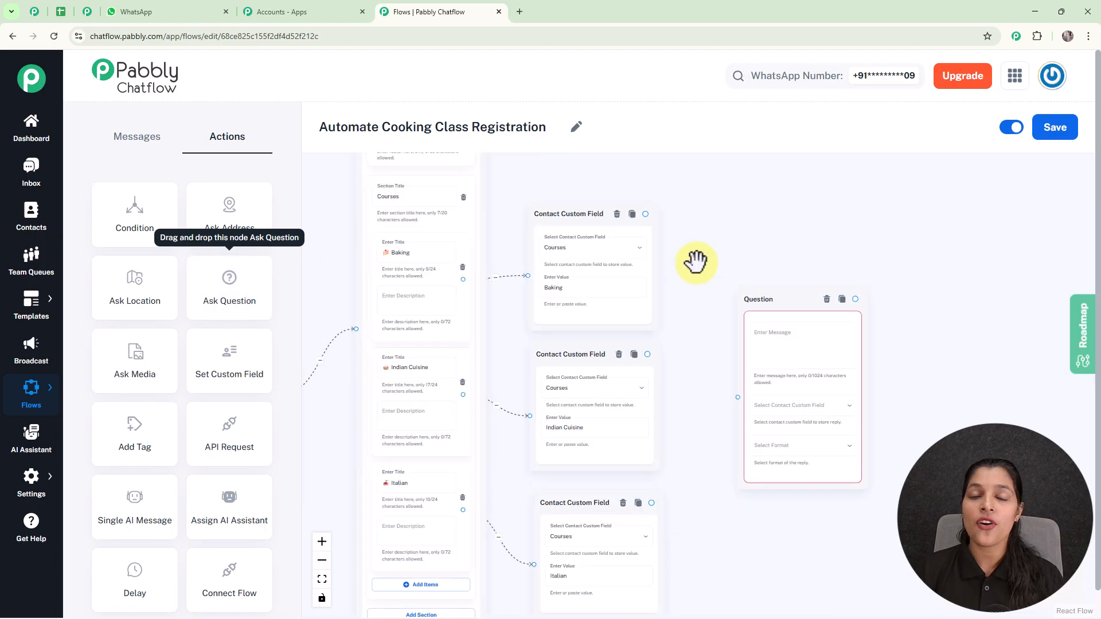
left_click_drag(681, 231, 637, 256)
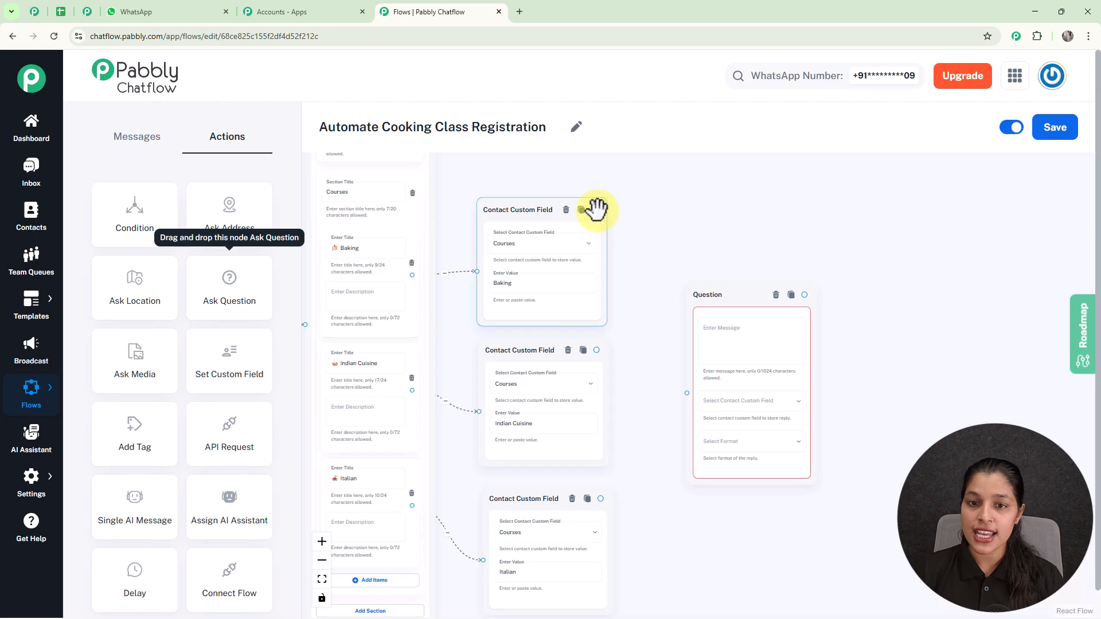
left_click_drag(595, 210, 687, 392)
left_click_drag(594, 350, 687, 393)
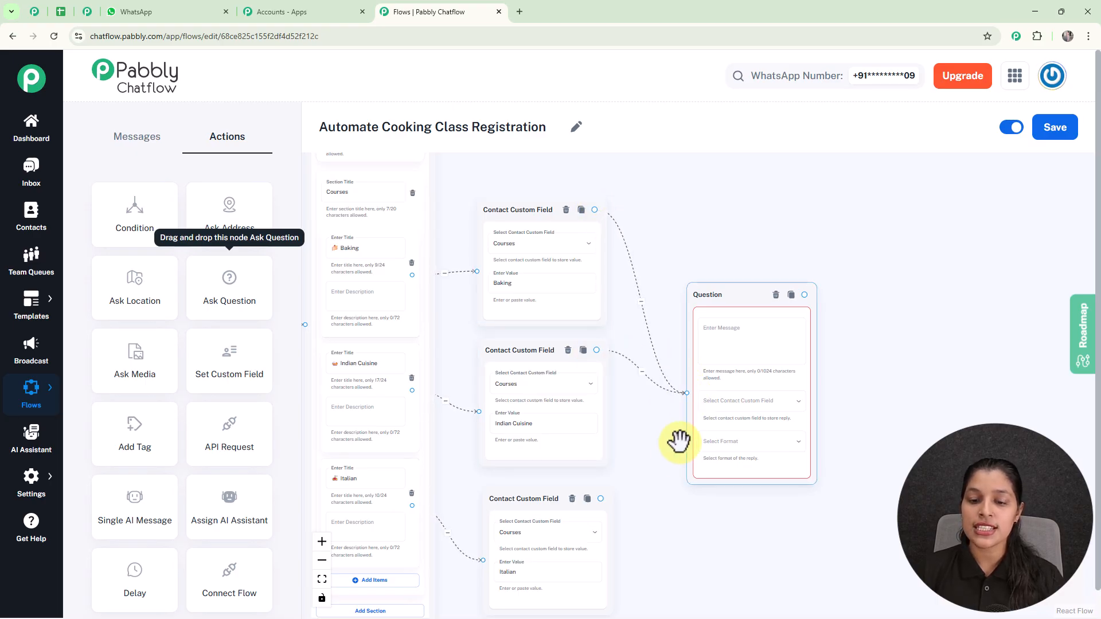
left_click_drag(601, 499, 687, 393)
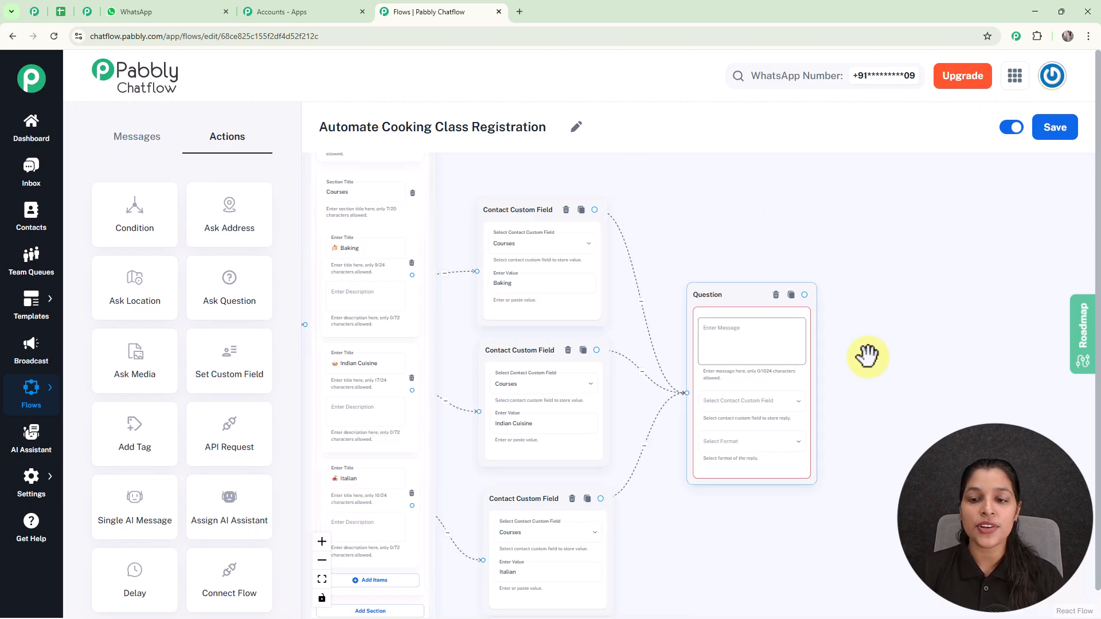
- Paste the full name request, save the reply to FullName, and accept Any format
scroll(866, 330, "up", 3)
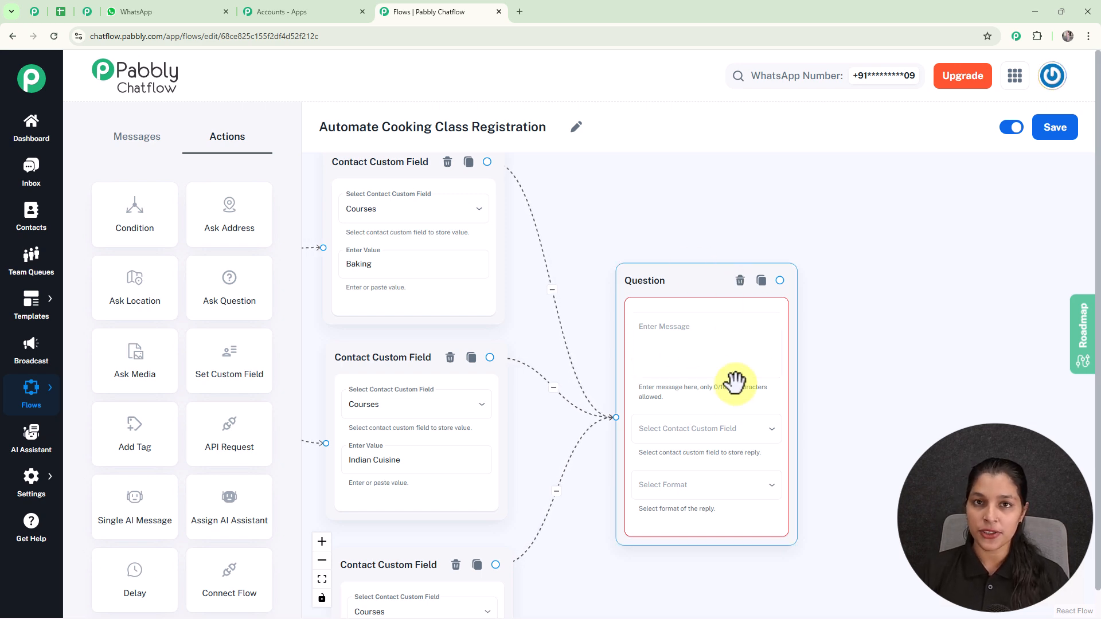
left_click(671, 354)
type("Please provide your Full Name🙌")
scroll(654, 354, "up", 3)
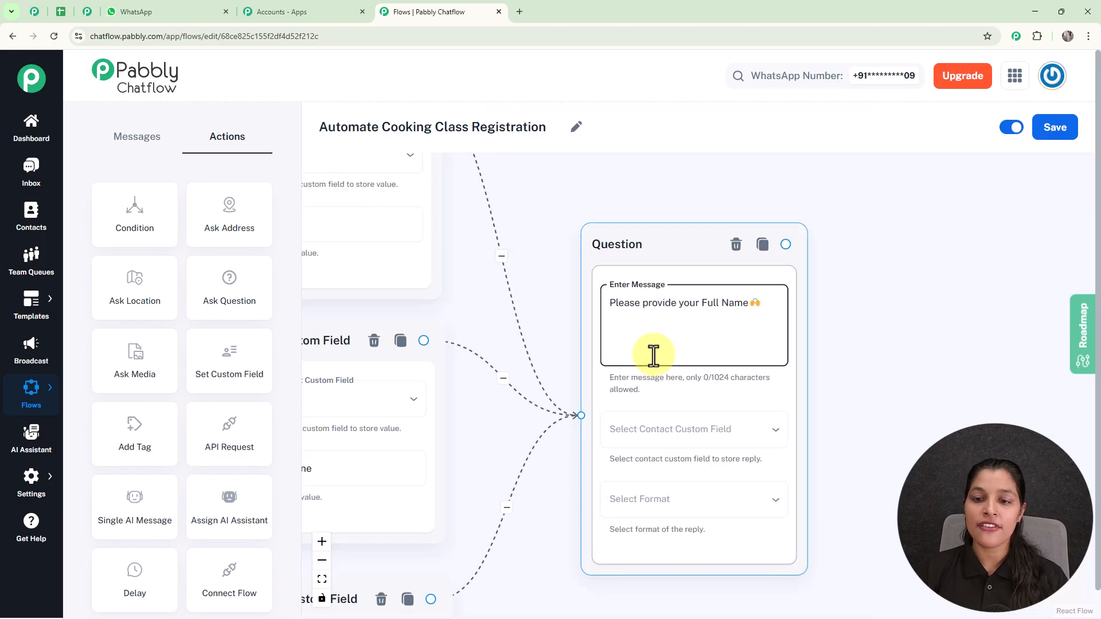
scroll(653, 354, "down", 2)
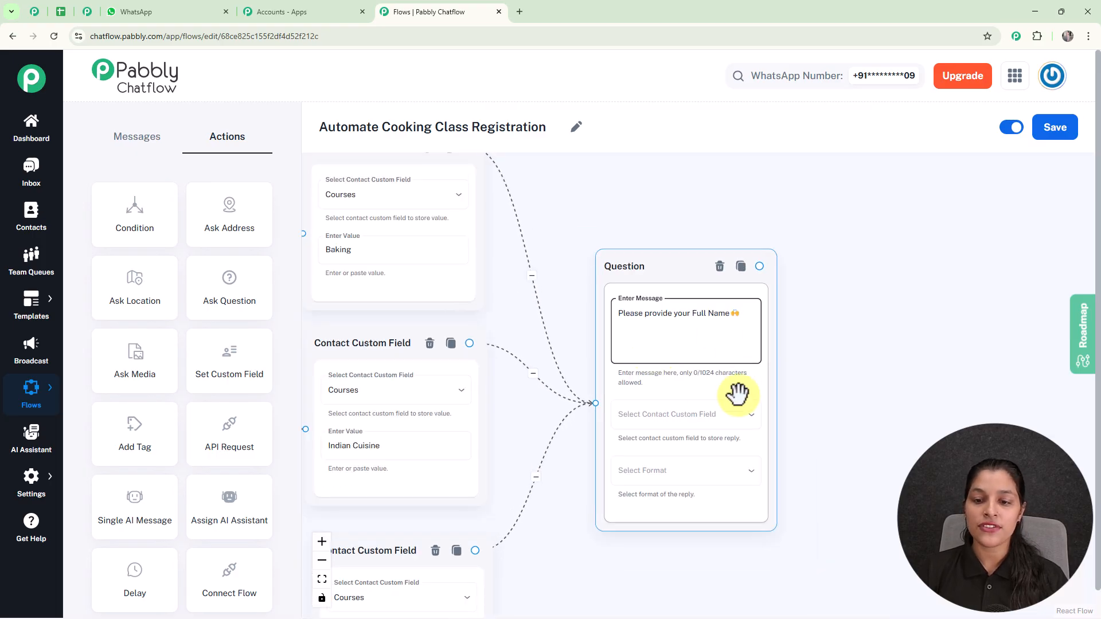
left_click(696, 419)
scroll(696, 423, "down", 10)
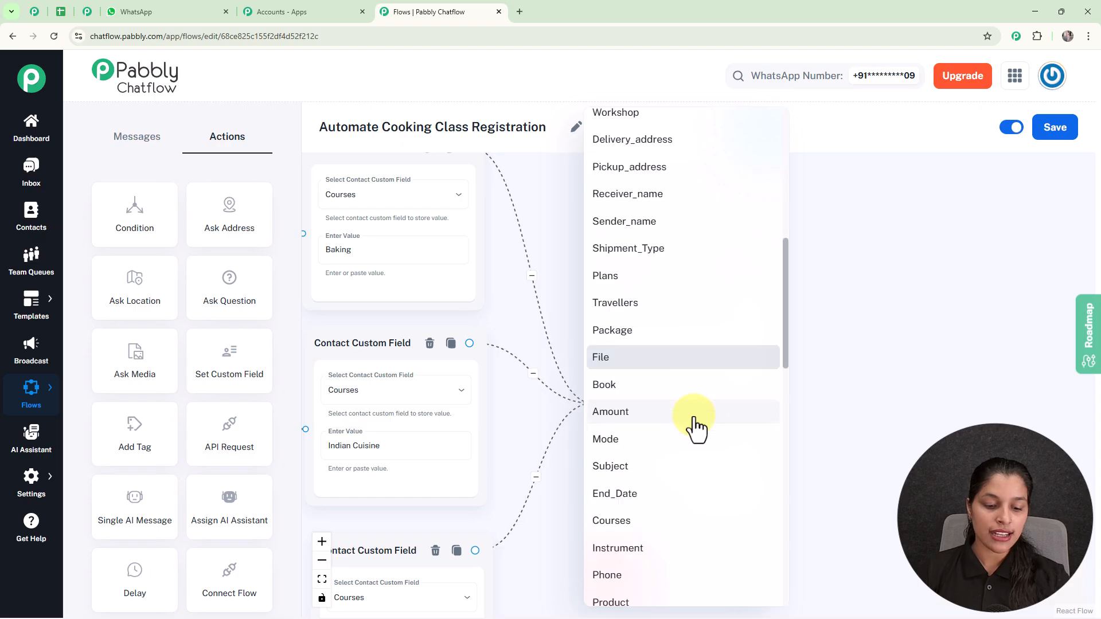
left_click(667, 358)
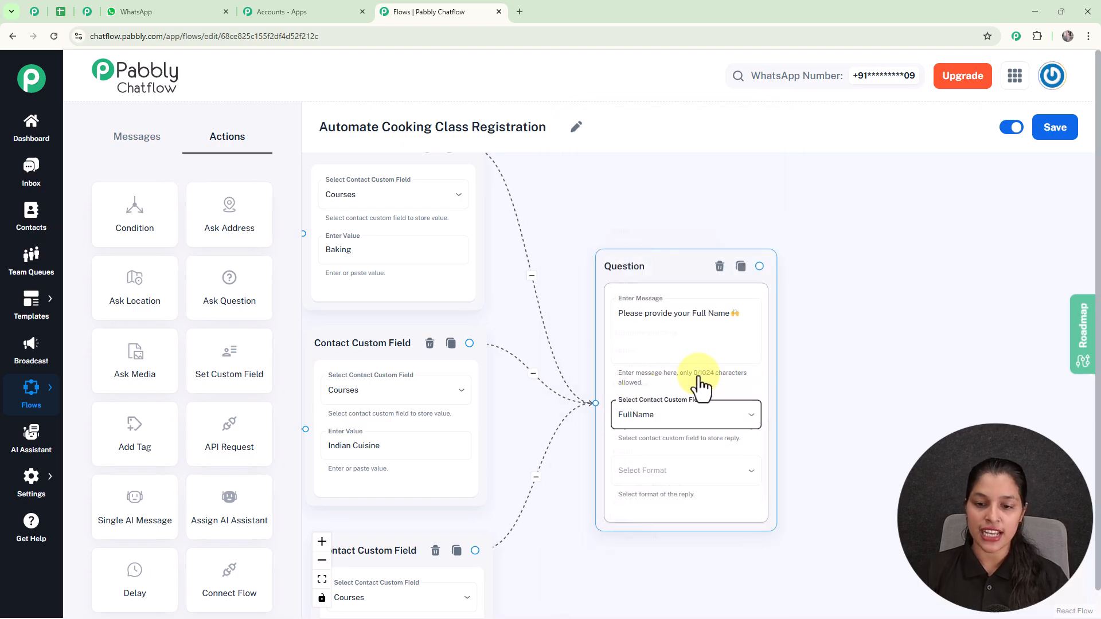
left_click(653, 471)
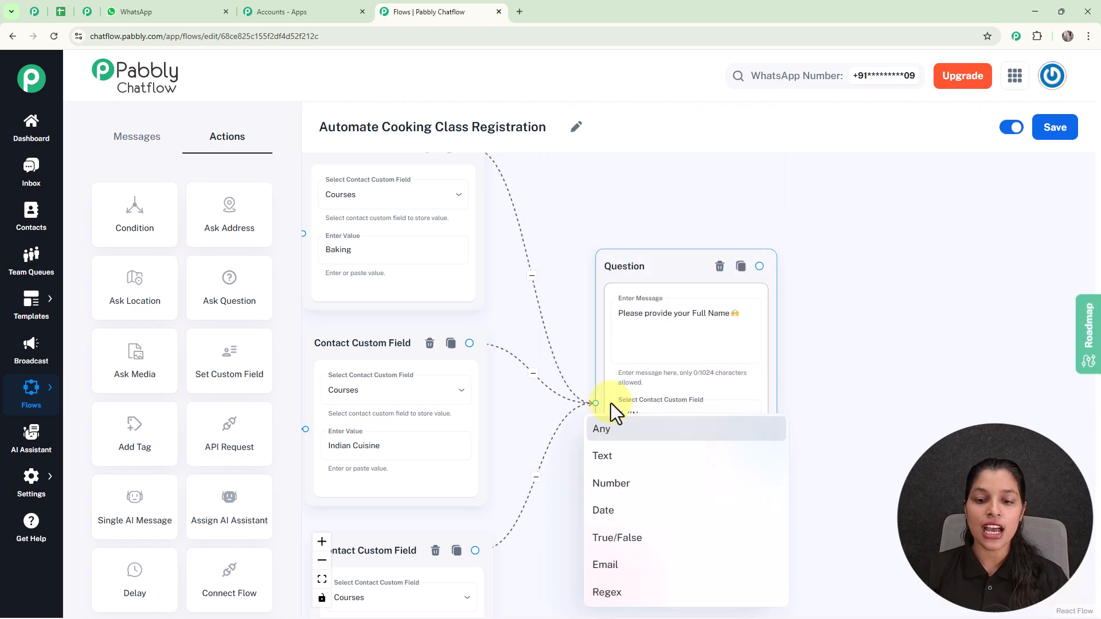
left_click(608, 439)
left_click(752, 180)
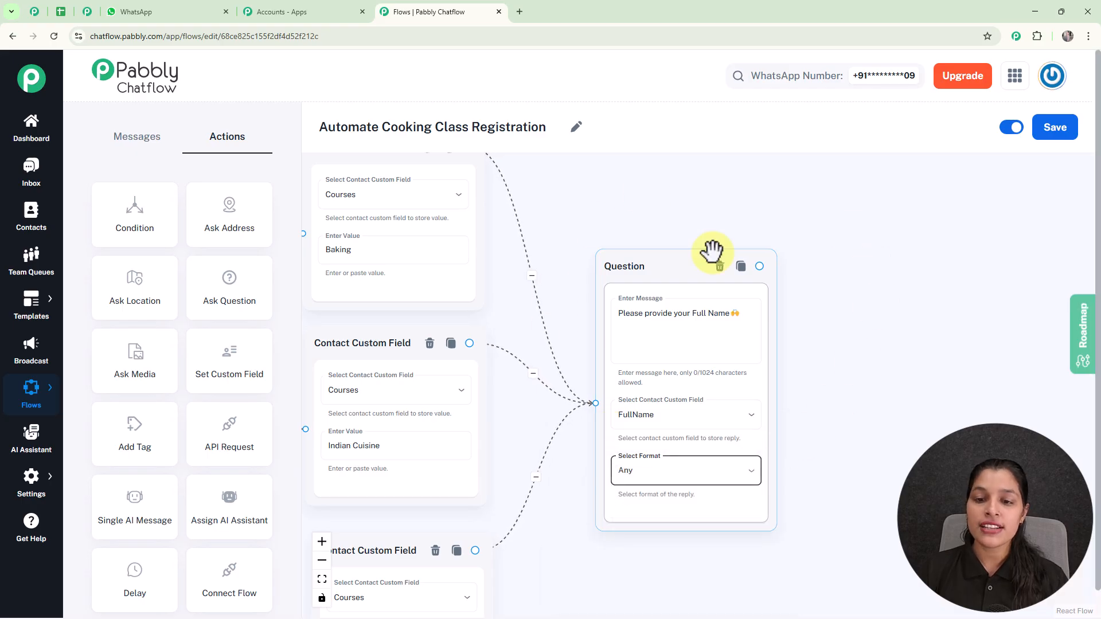
scroll(819, 243, "down", 5)
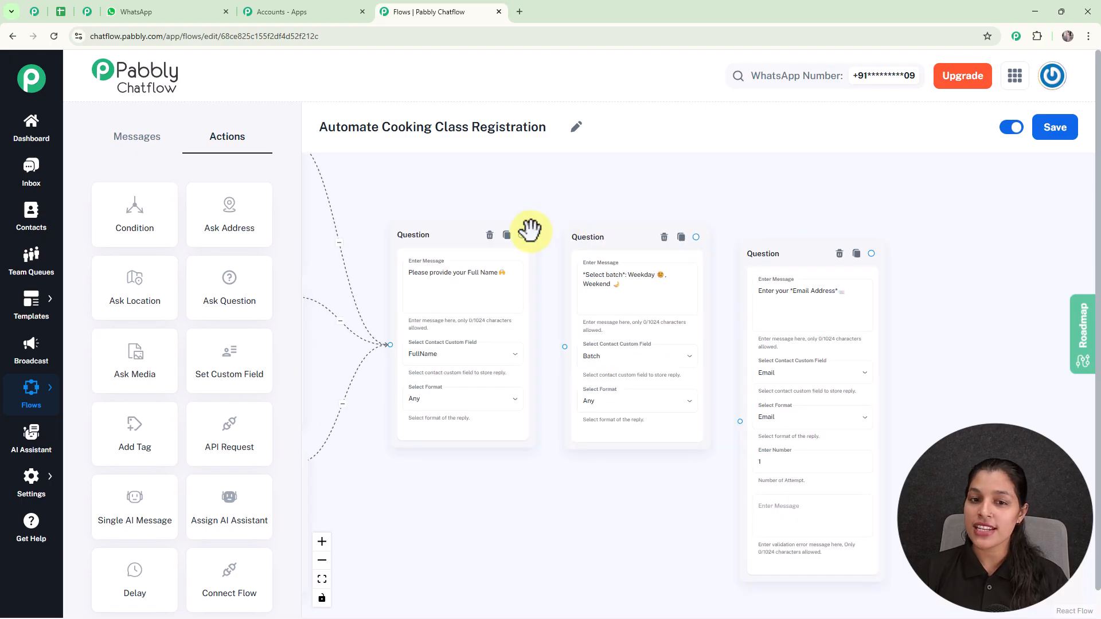
- Chain the Full Name question to the Batch question, then Batch to the Email question
left_click(521, 236)
left_click_drag(521, 235, 564, 345)
scroll(636, 285, "up", 1)
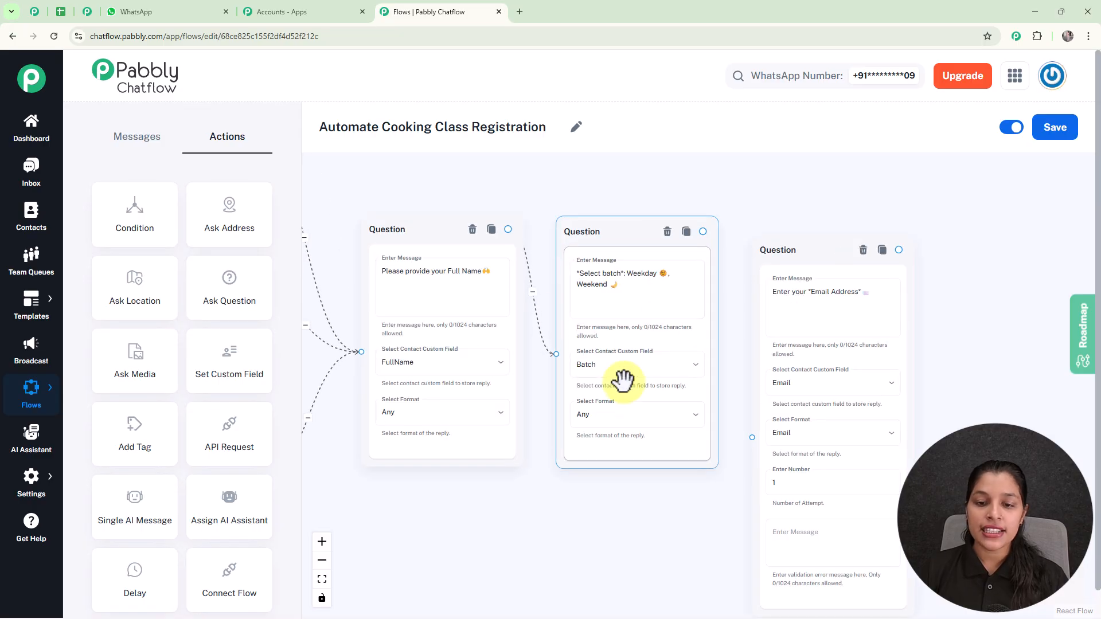
left_click_drag(702, 231, 751, 438)
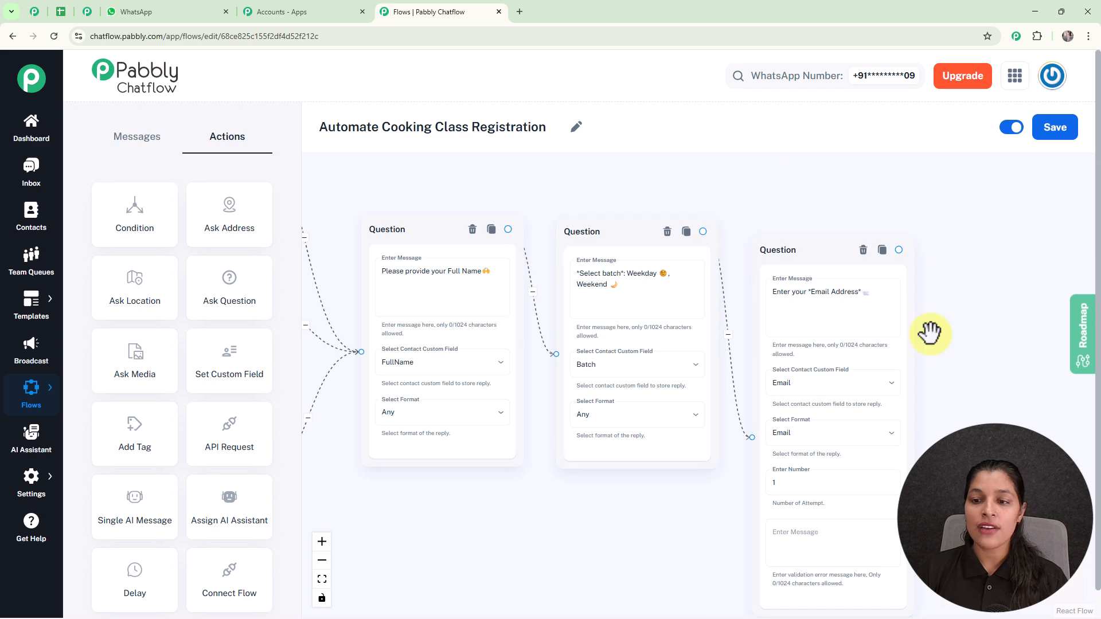
left_click_drag(946, 346, 899, 318)
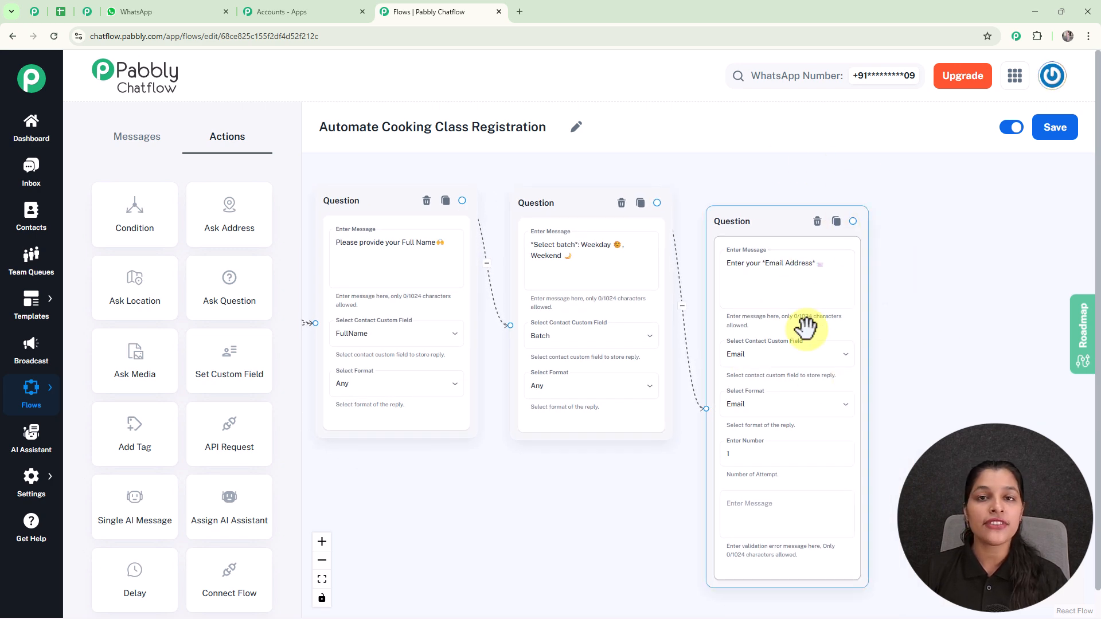
left_click(909, 337)
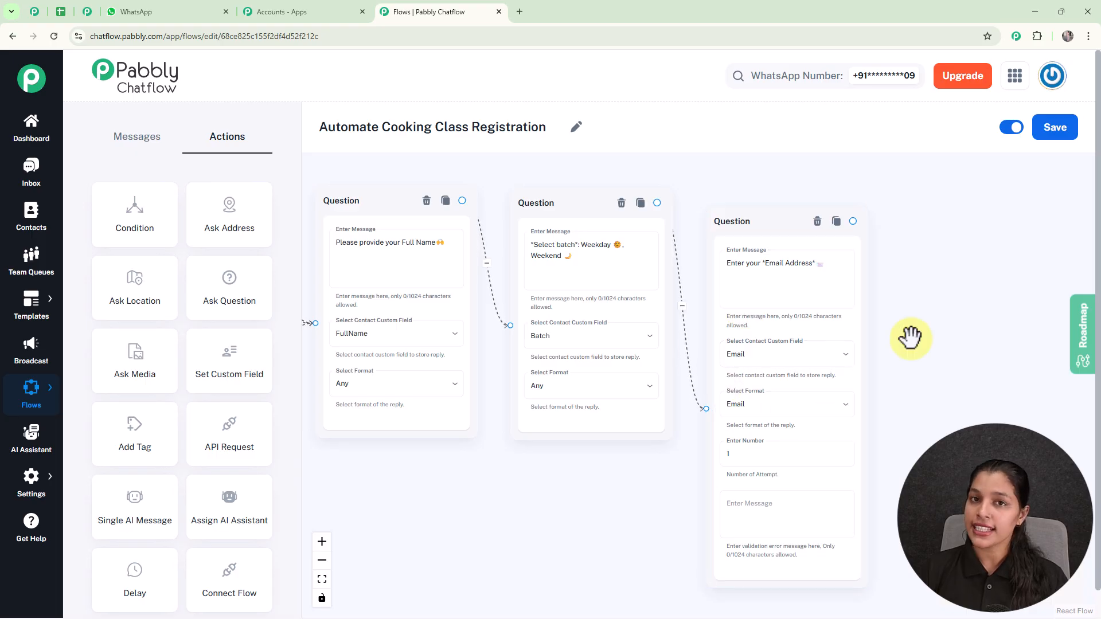
left_click_drag(924, 371, 869, 280)
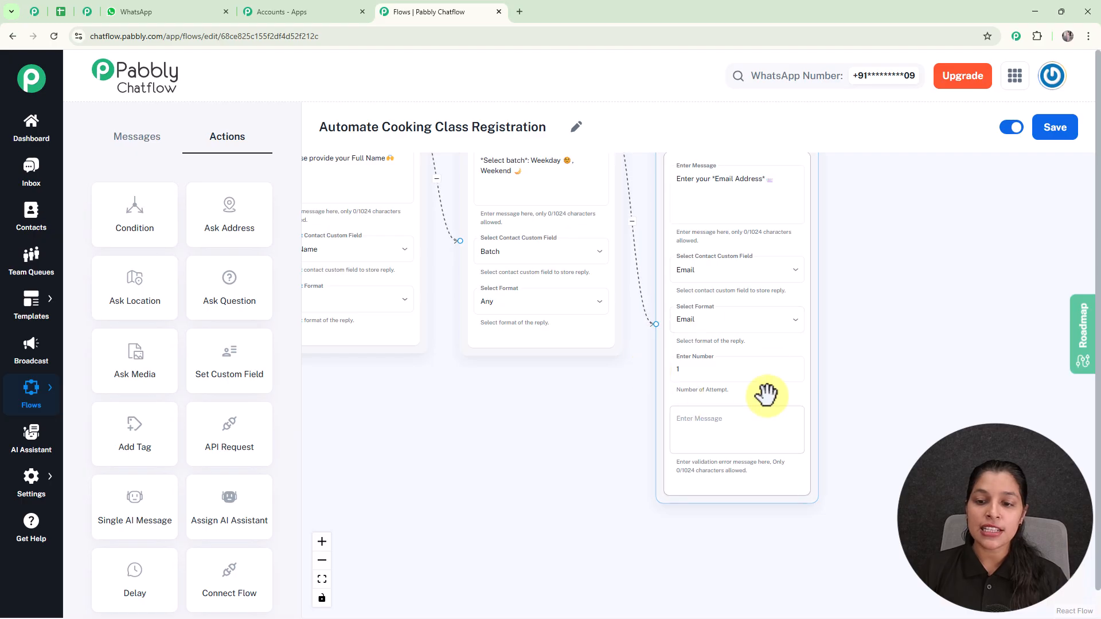
left_click(911, 360)
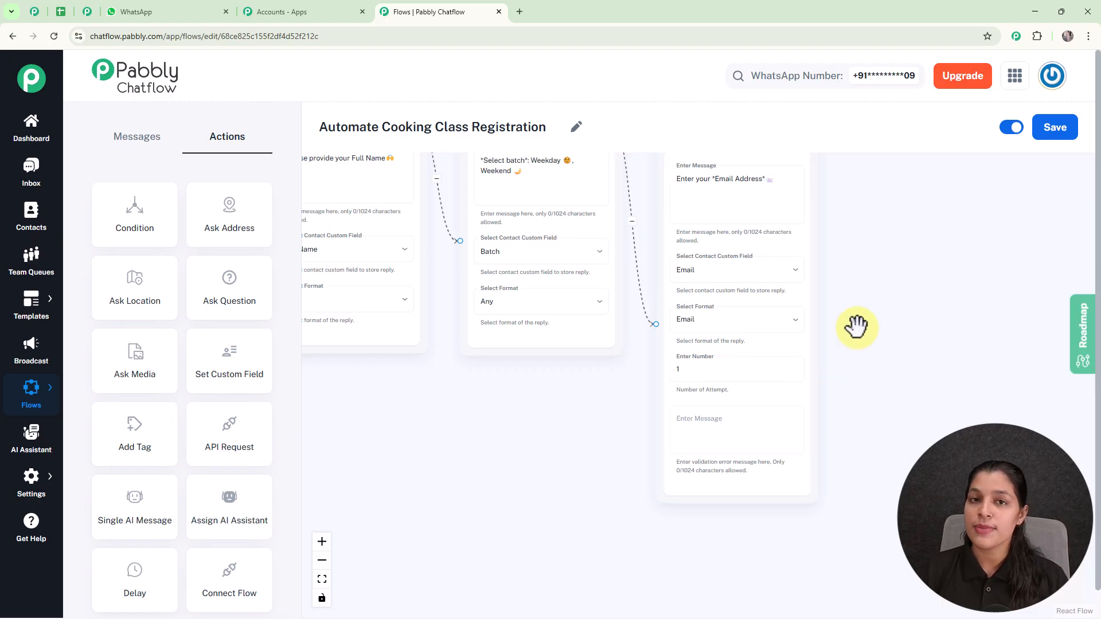
scroll(855, 327, "down", 3)
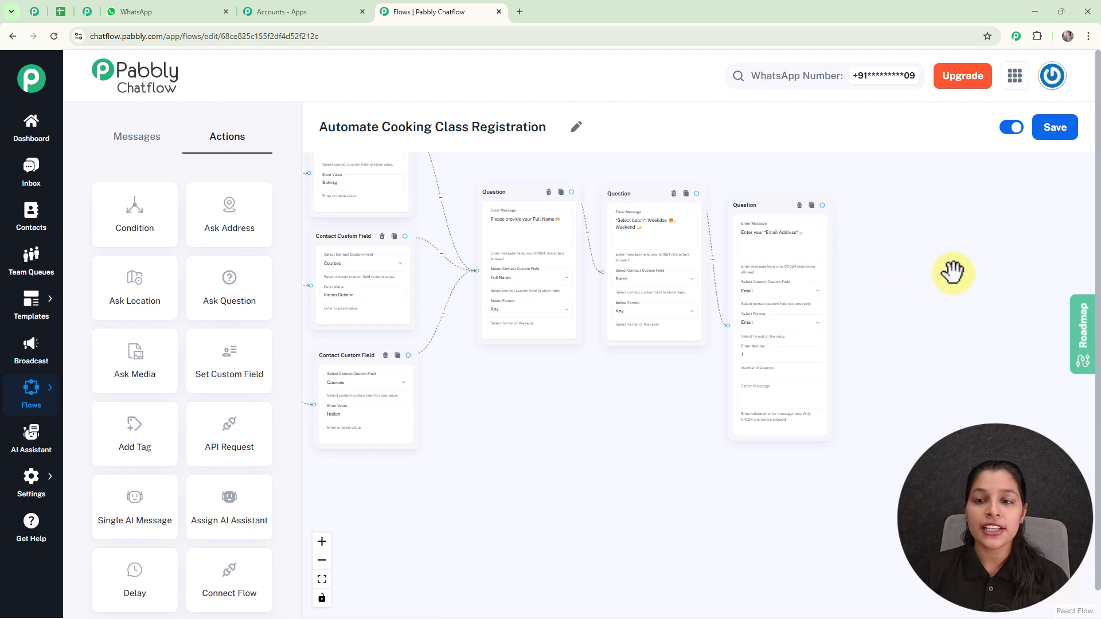
- Follow the Email question with a Text Button reading 'You're registered! Get ready to cook delicious dishes'
scroll(841, 315, "up", 3)
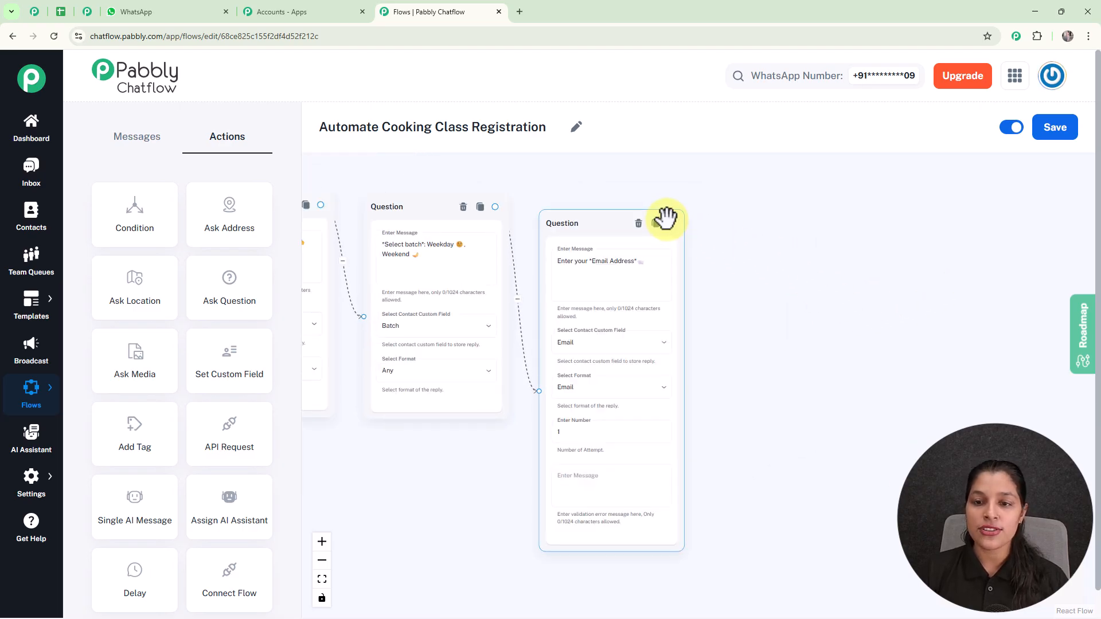
left_click_drag(671, 223, 779, 274)
scroll(780, 274, "up", 2)
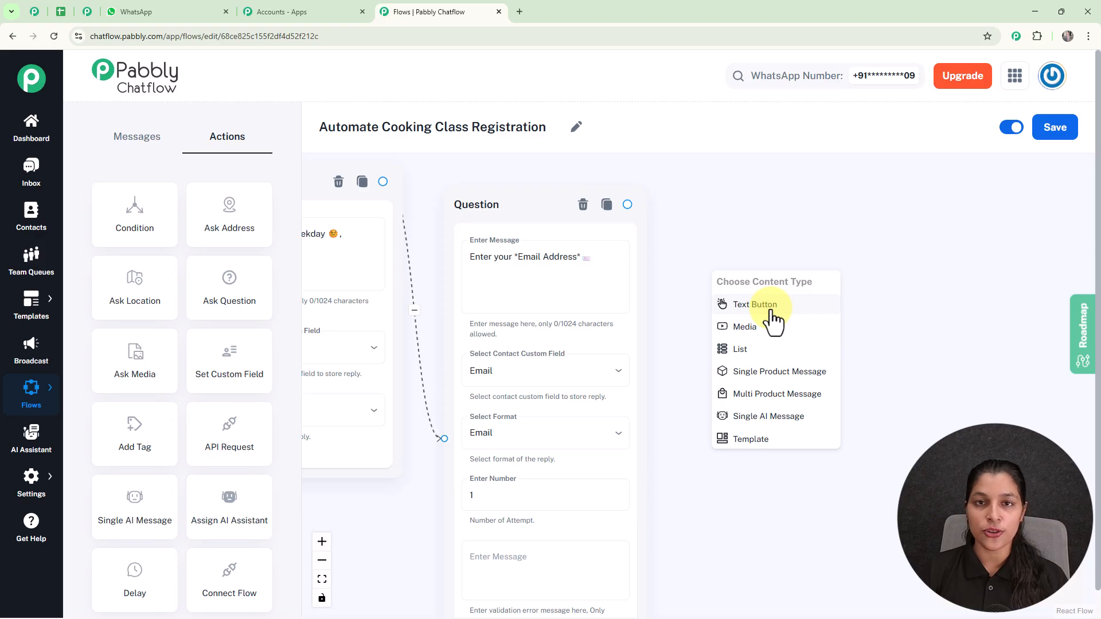
left_click(771, 312)
left_click_drag(654, 200, 730, 290)
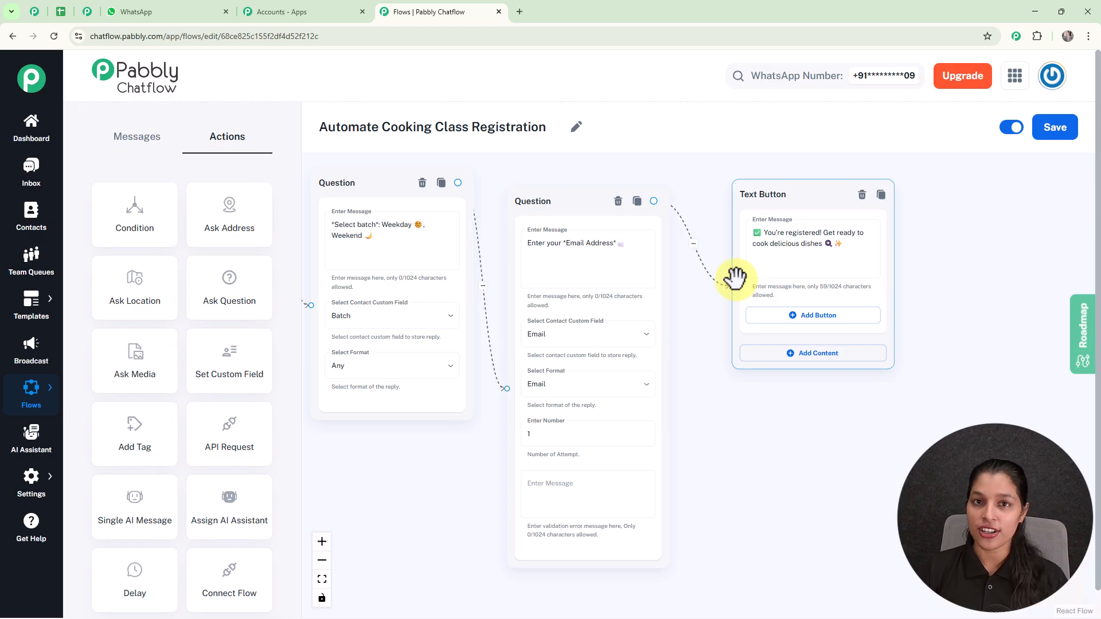
scroll(736, 278, "down", 3)
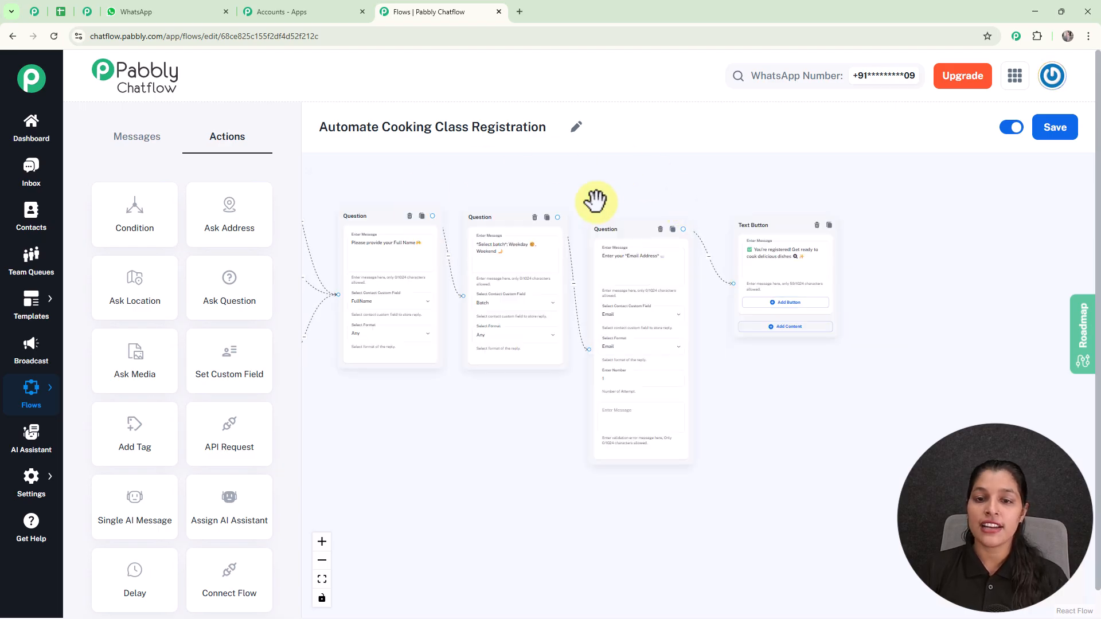
scroll(597, 199, "down", 3)
left_click_drag(597, 199, 777, 188)
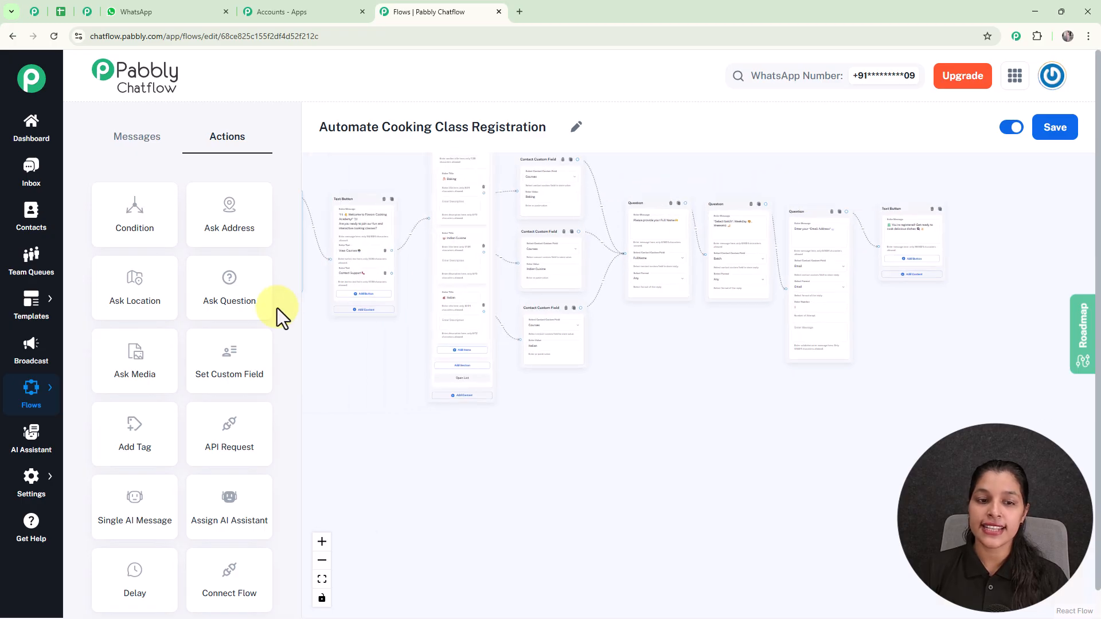
- Branch a Text Button from Contact Support below the courses list, giving the support phone and e-mail
scroll(367, 328, "up", 5)
left_click_drag(374, 333, 381, 393)
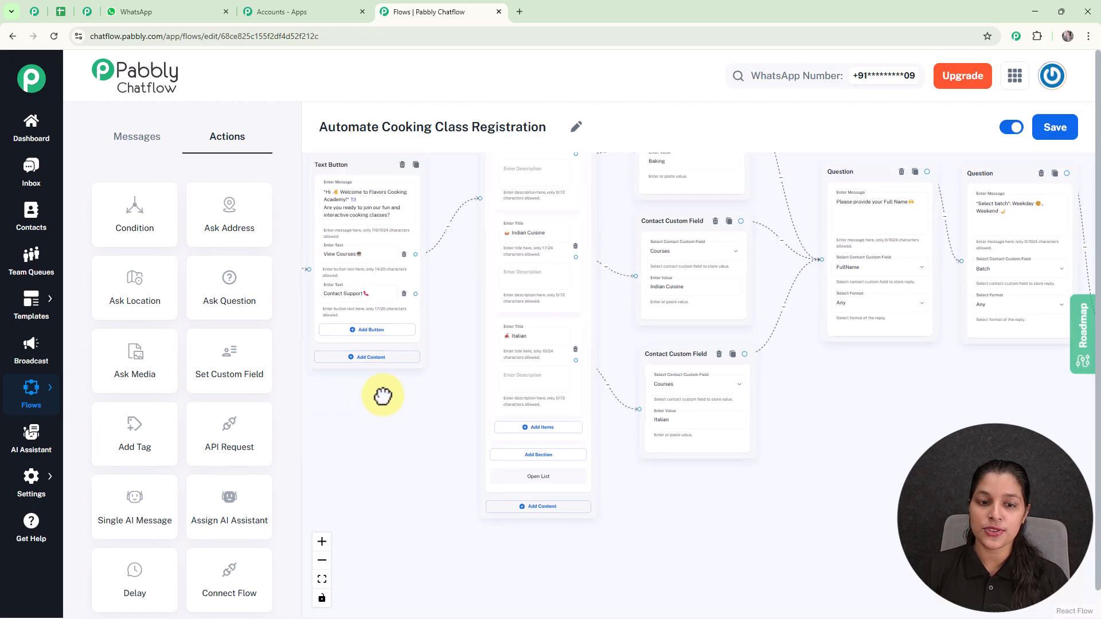
scroll(388, 393, "up", 2)
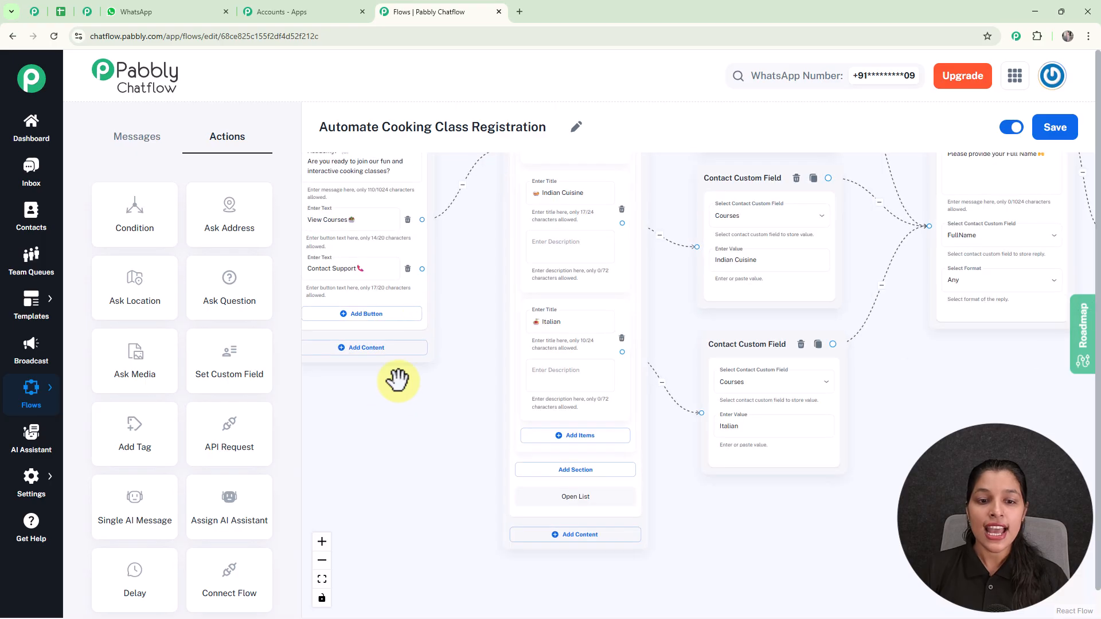
left_click_drag(422, 269, 431, 488)
left_click(437, 512)
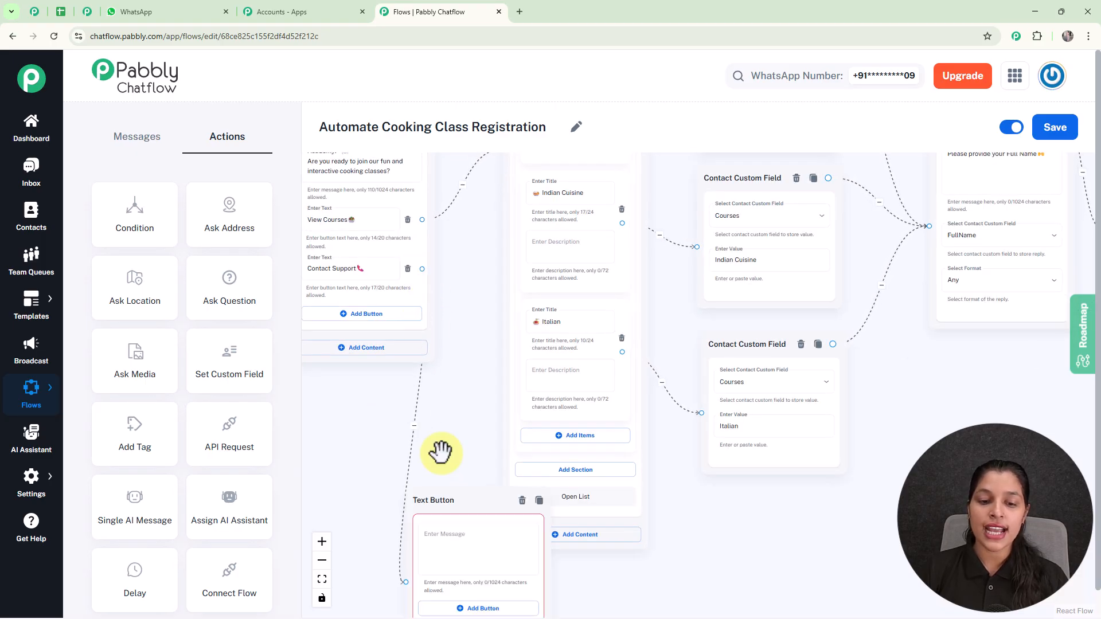
left_click_drag(438, 449, 462, 256)
left_click_drag(470, 308, 560, 422)
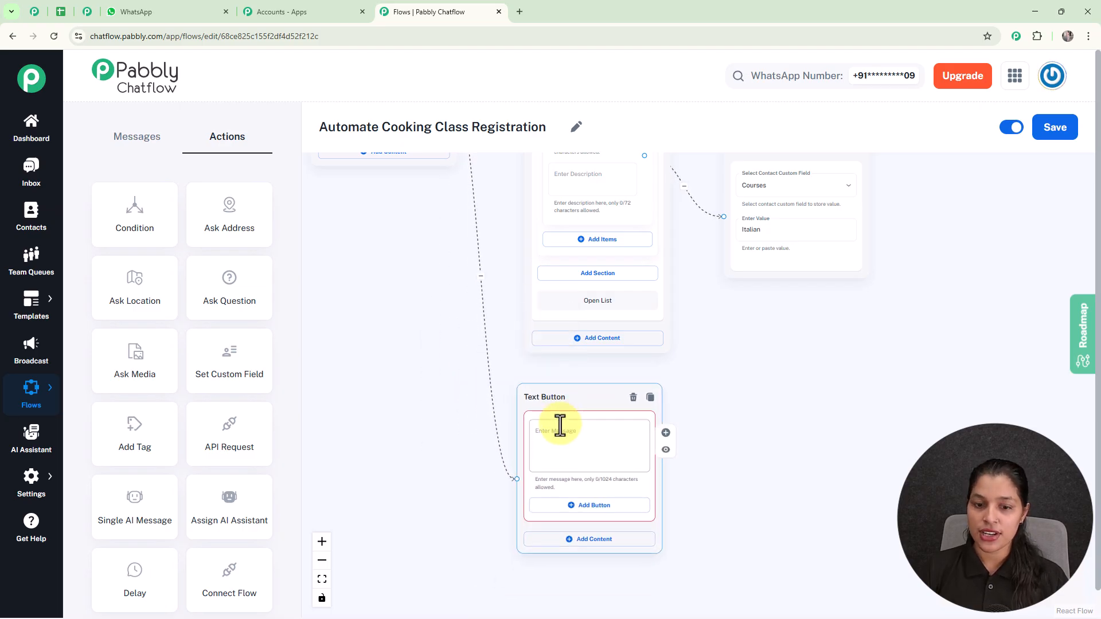
scroll(561, 423, "up", 3)
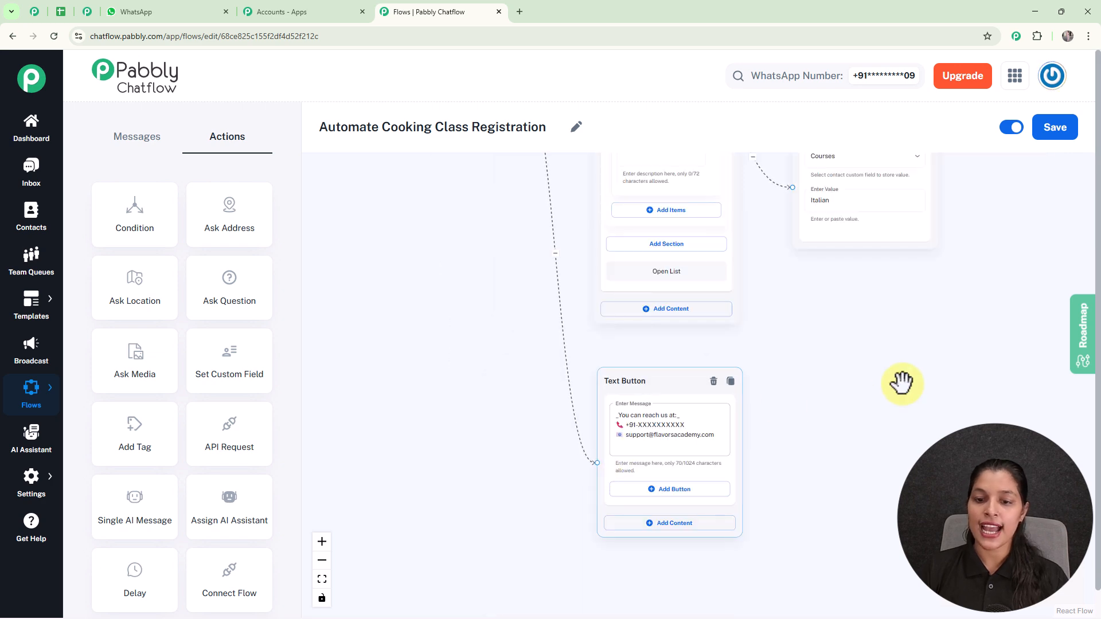
scroll(901, 383, "up", 5)
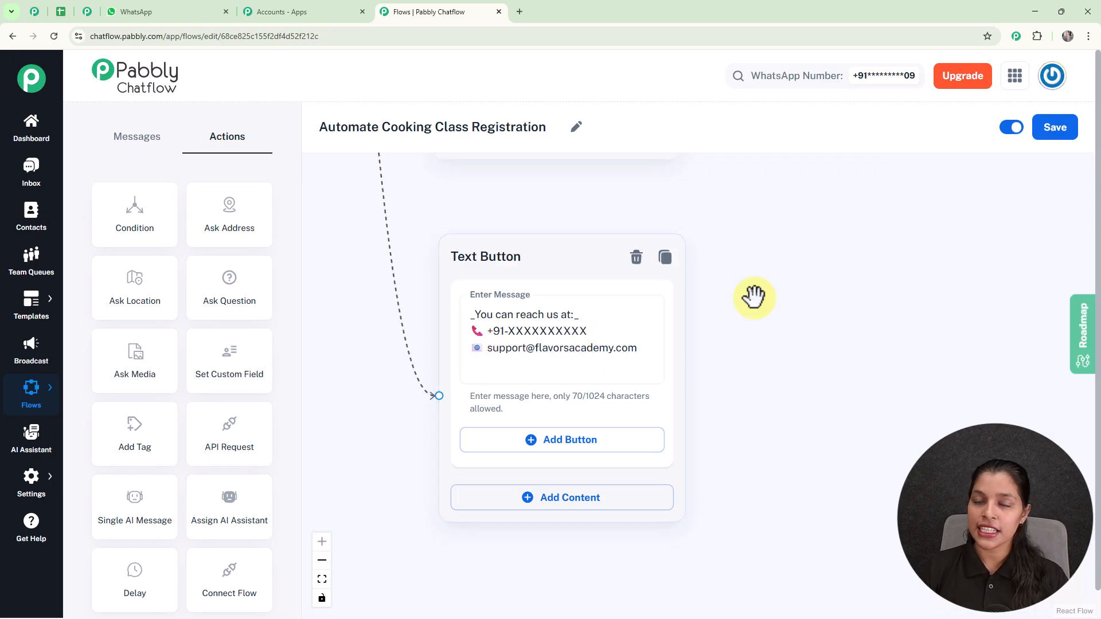
scroll(912, 307, "down", 1)
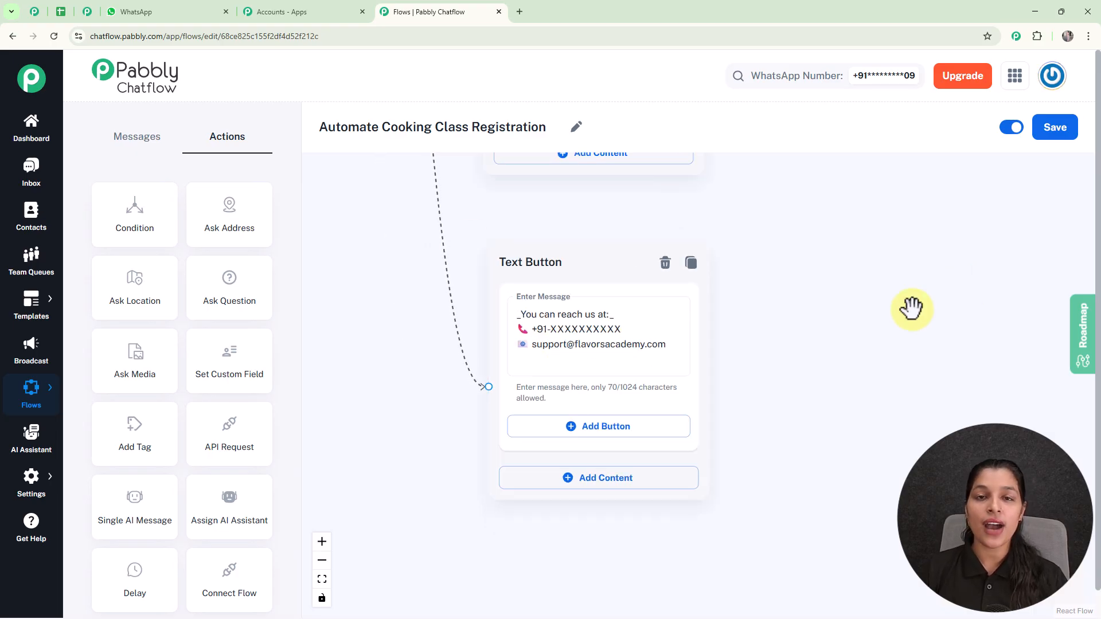
scroll(911, 304, "down", 3)
scroll(836, 361, "down", 2)
scroll(719, 378, "down", 2)
scroll(719, 378, "down", 4)
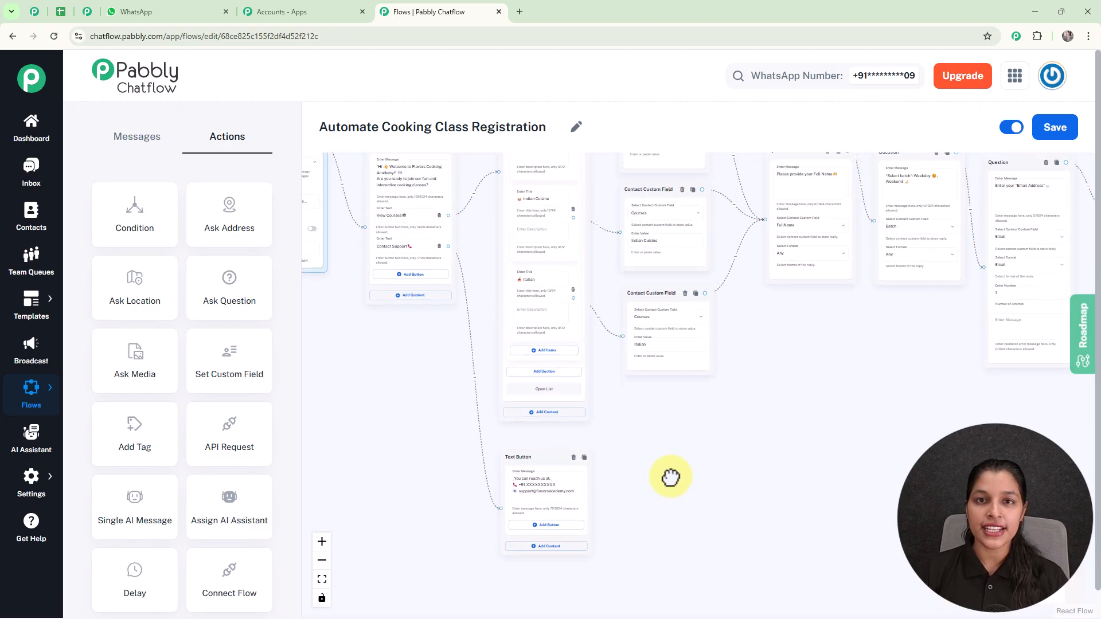
- Save the flow and go to the Inbox
left_click_drag(664, 484, 632, 518)
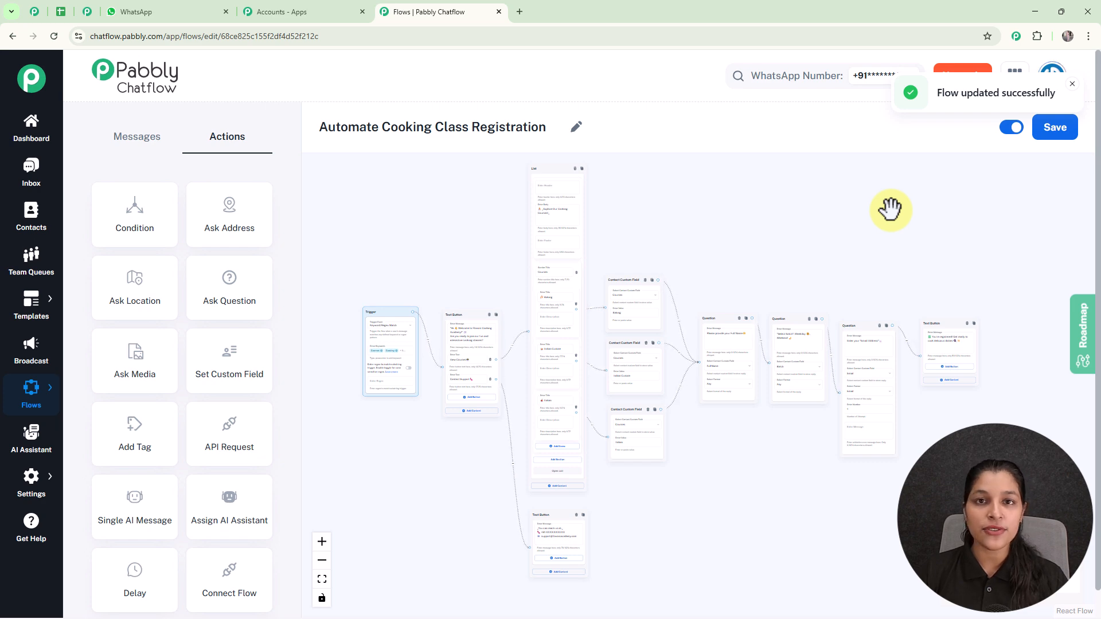
left_click(40, 185)
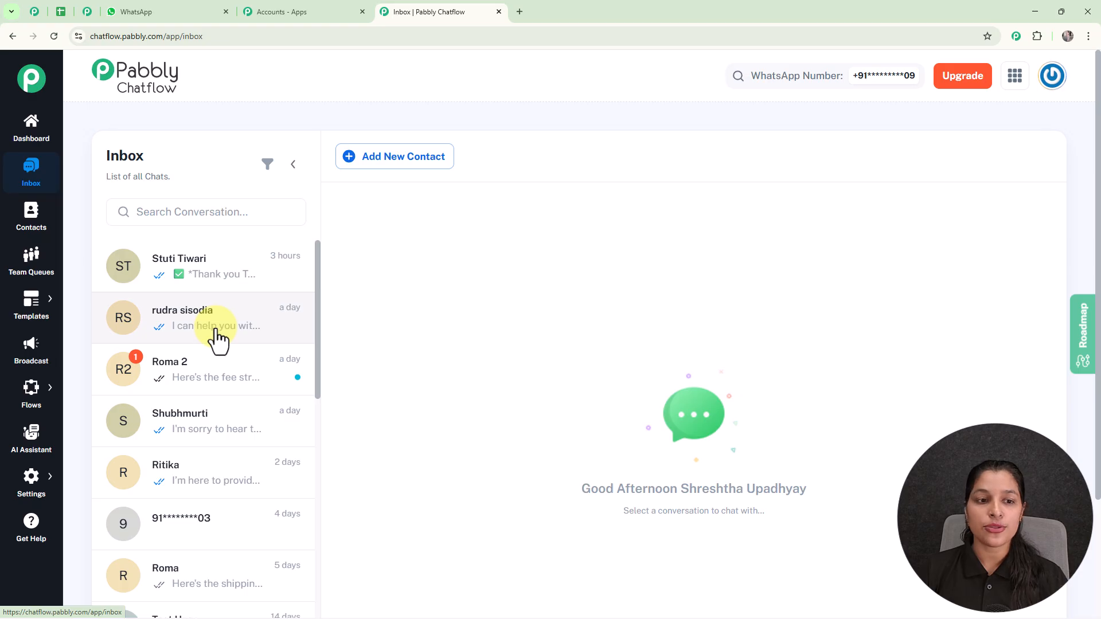
- Open the test contact's chat and review the welcome and course list messages
left_click(218, 280)
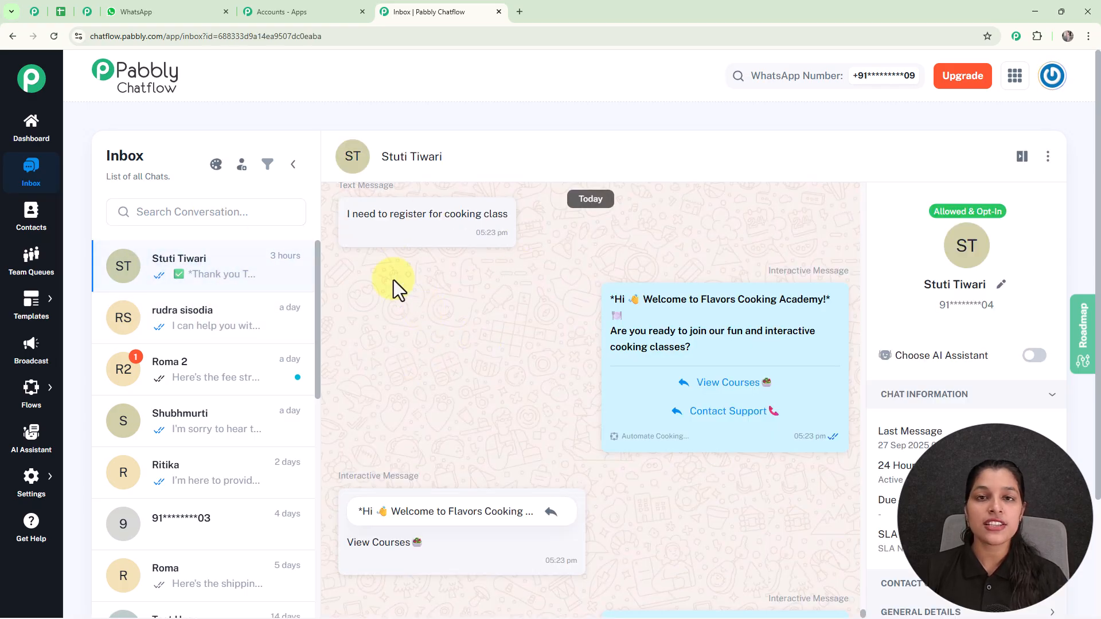
mouse_move(733, 315)
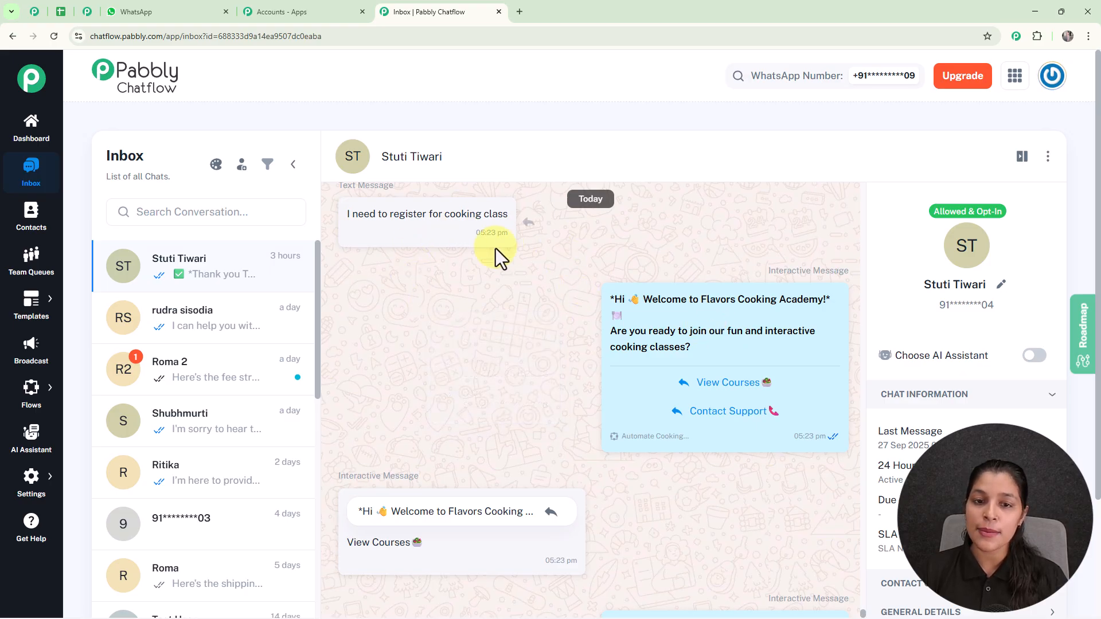
mouse_move(724, 246)
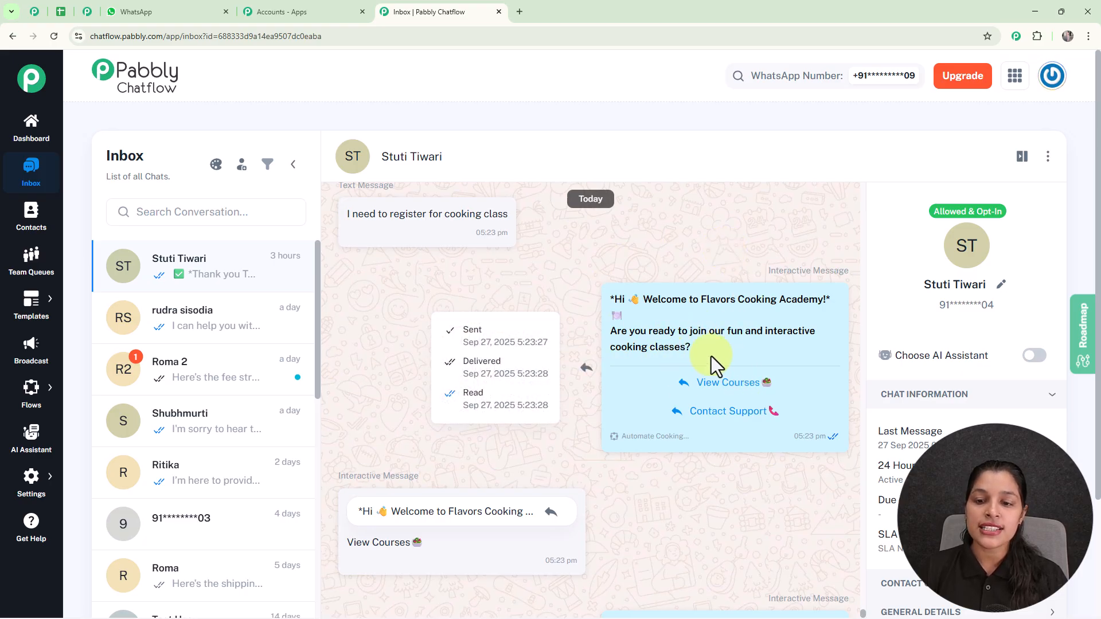
scroll(695, 356, "down", 2)
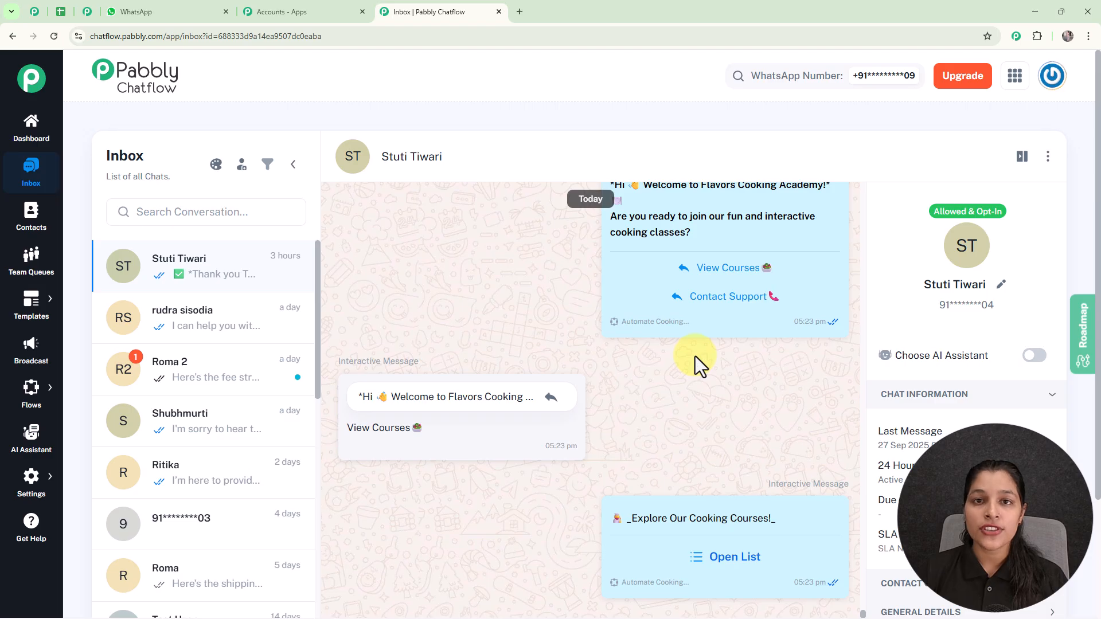
- Search the flows for 'cooking' and open the Share Flow link for Automate Cooking Class Registration
left_click(81, 384)
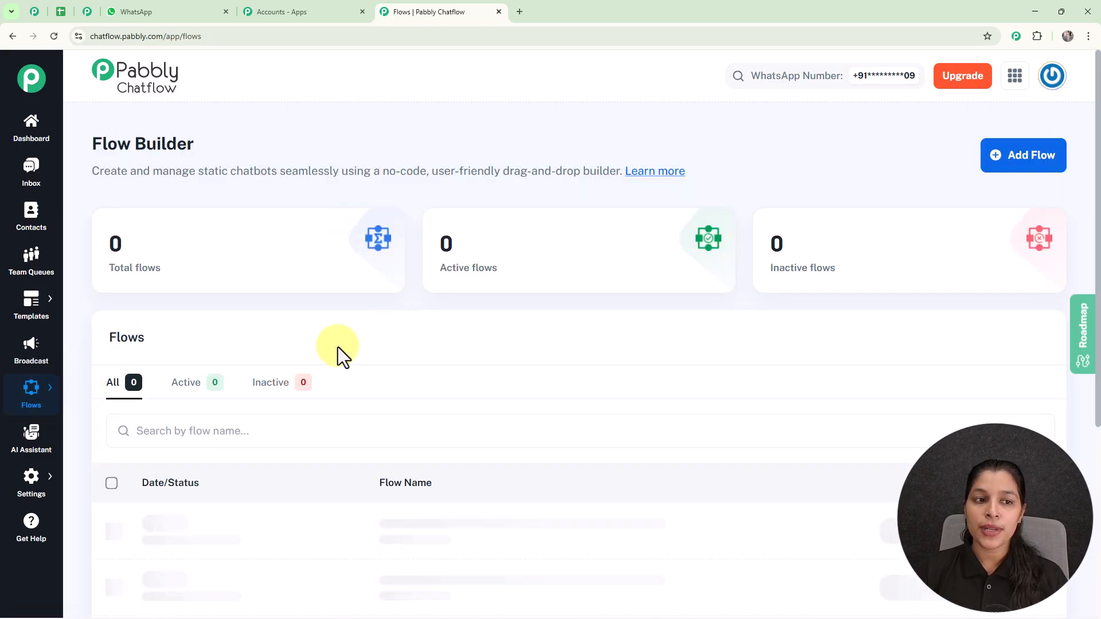
left_click(278, 437)
type("cooking")
scroll(521, 445, "down", 4)
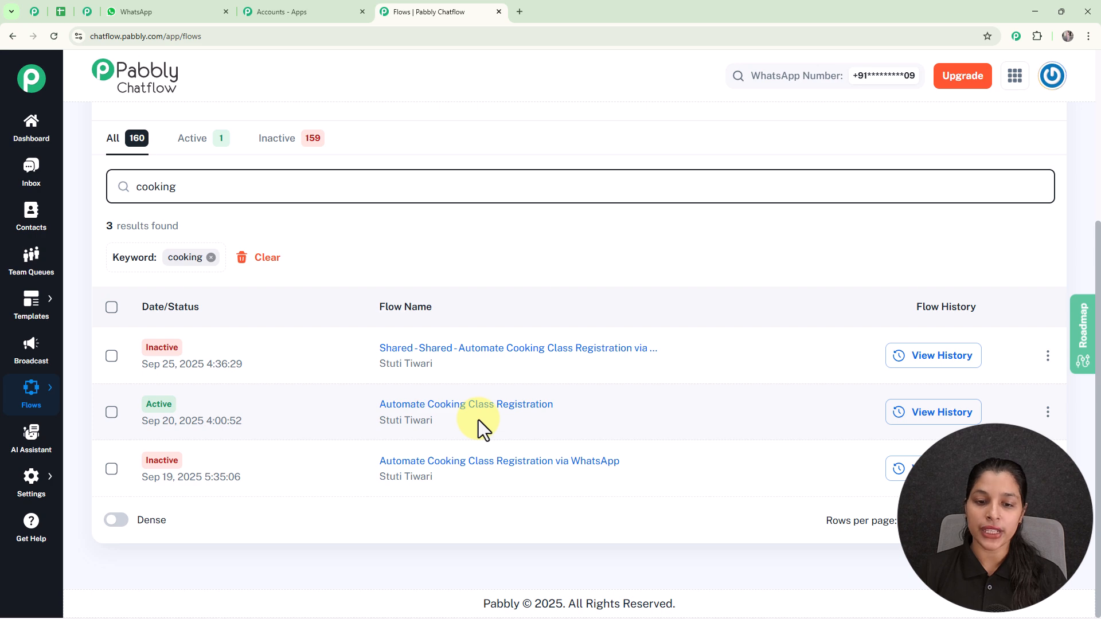
left_click(1050, 414)
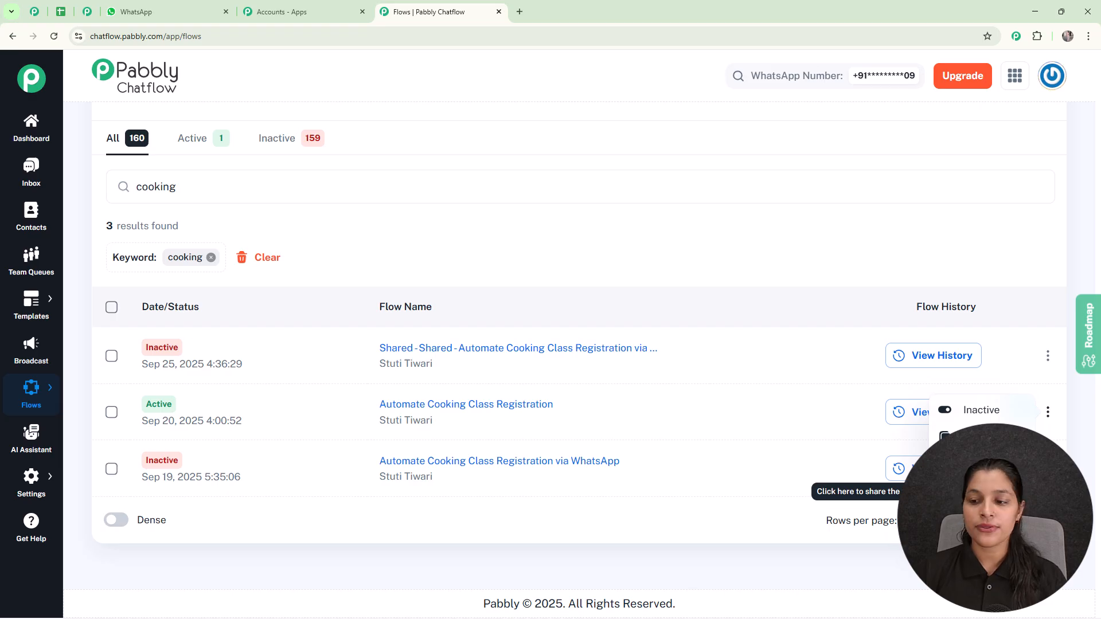
left_click(978, 492)
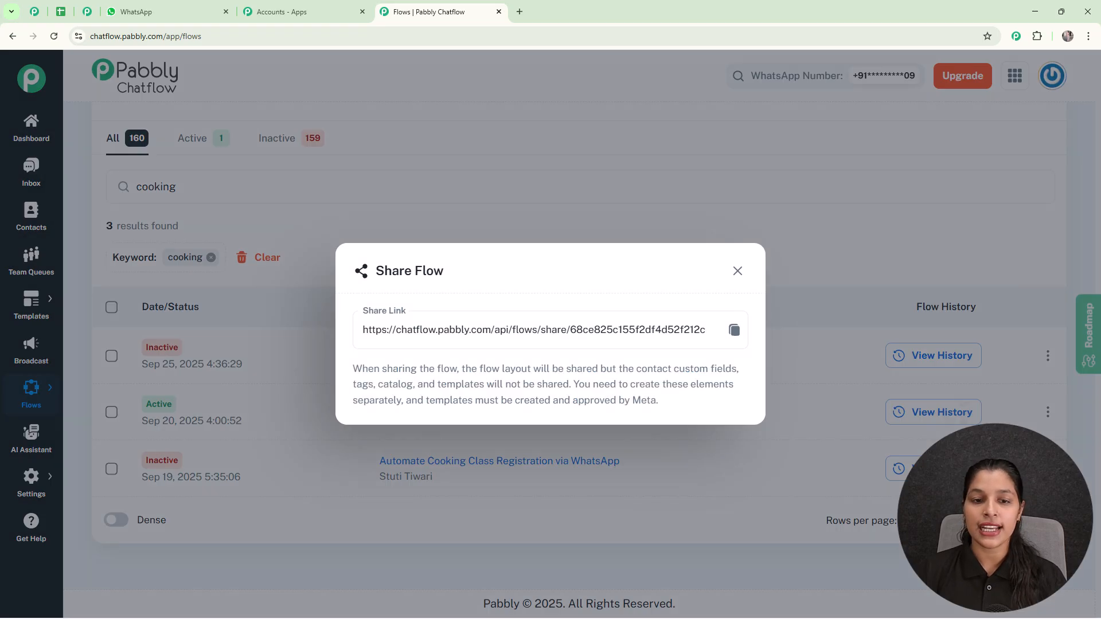